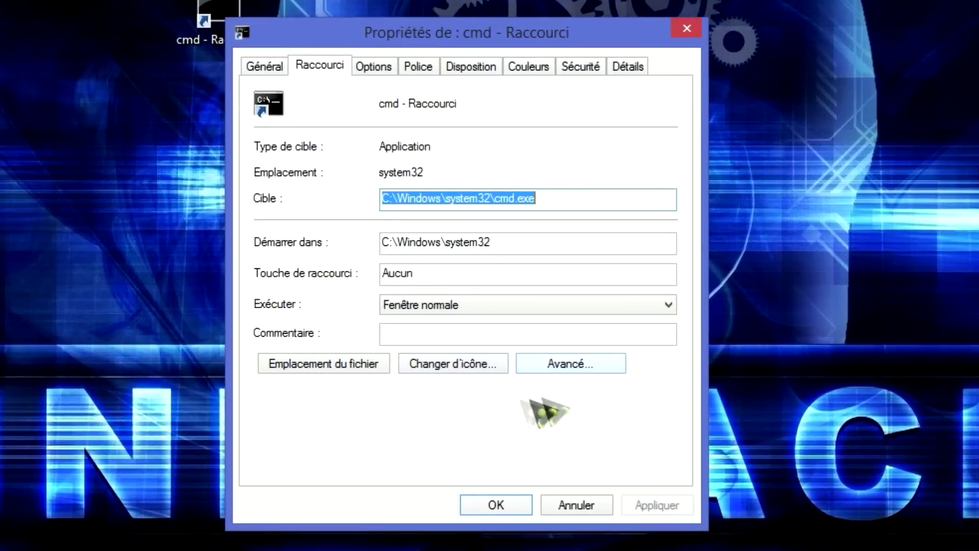
Set the cmd shortcut to run as administrator in its advanced properties and save the changes
{"action": "left_click", "coordinate": [571, 364]}
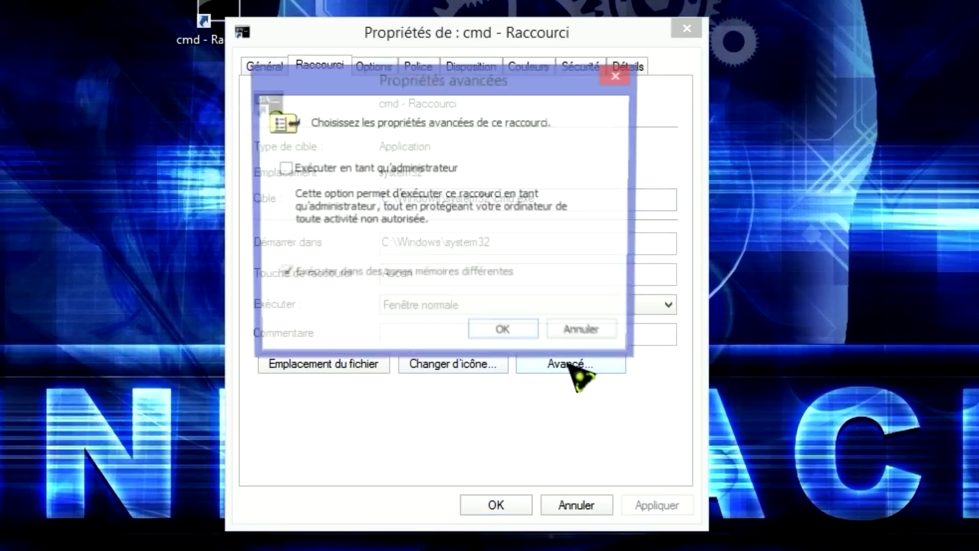
{"action": "left_click", "coordinate": [283, 168]}
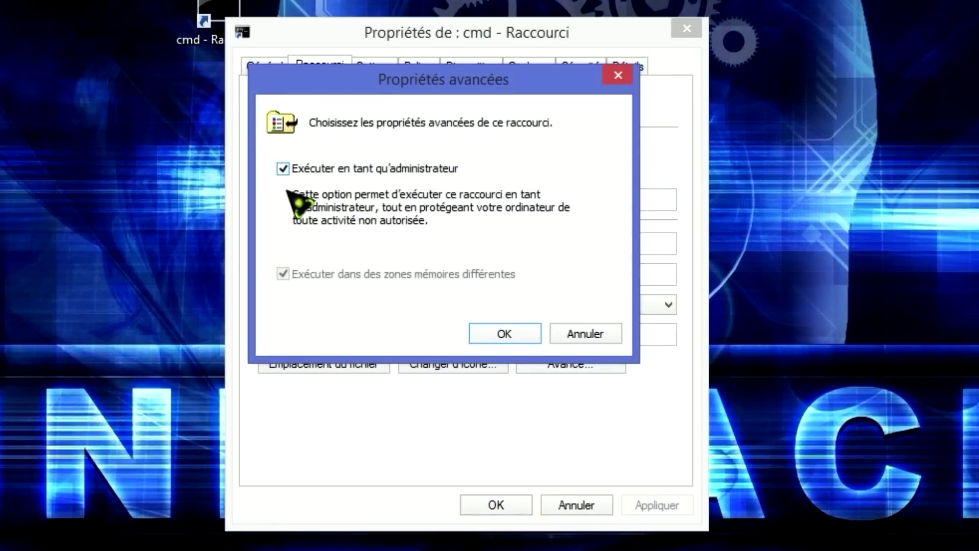
{"action": "left_click", "coordinate": [497, 334]}
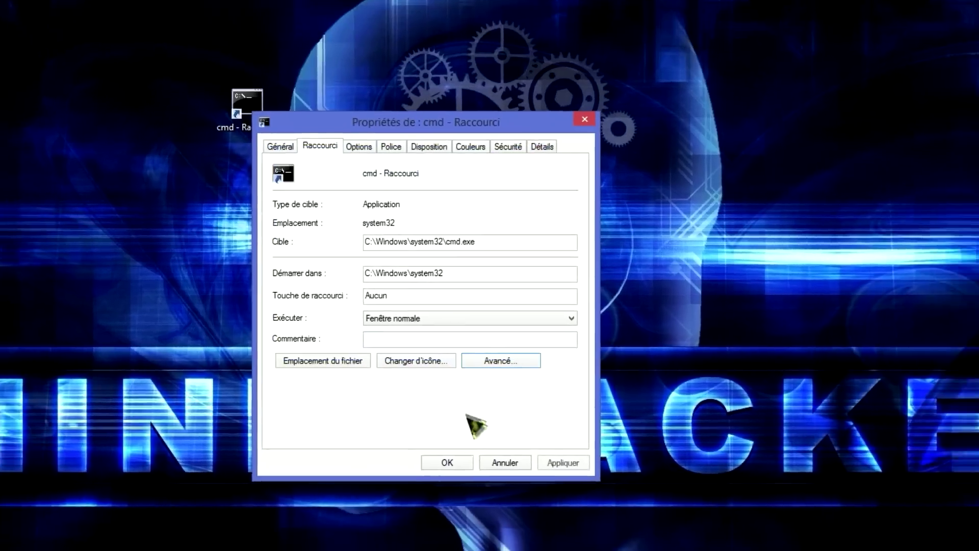
{"action": "left_click", "coordinate": [492, 504]}
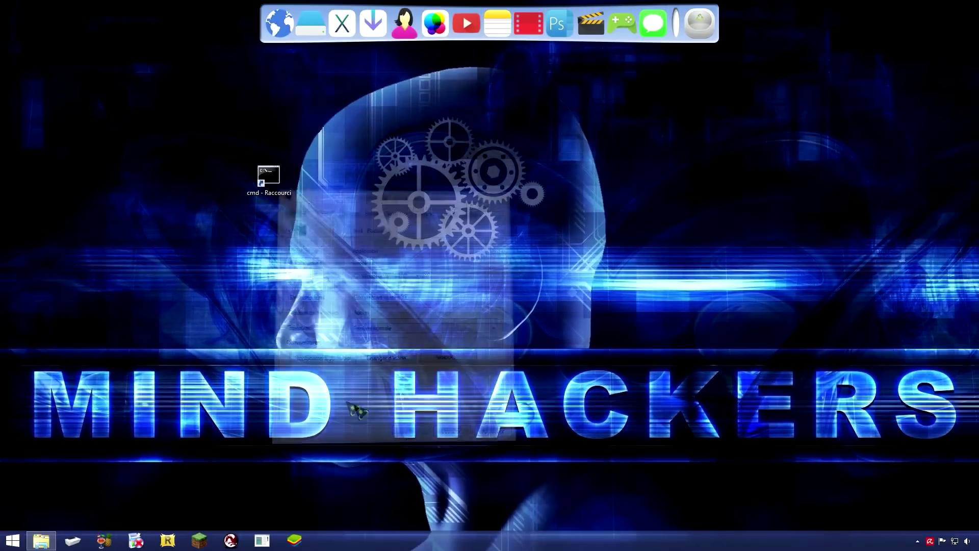
Pin the cmd shortcut to the taskbar and test launching the Command Prompt from it with administrator rights, closing it when done
{"action": "left_click_drag", "start_coordinate": [268, 175], "coordinate": [341, 547]}
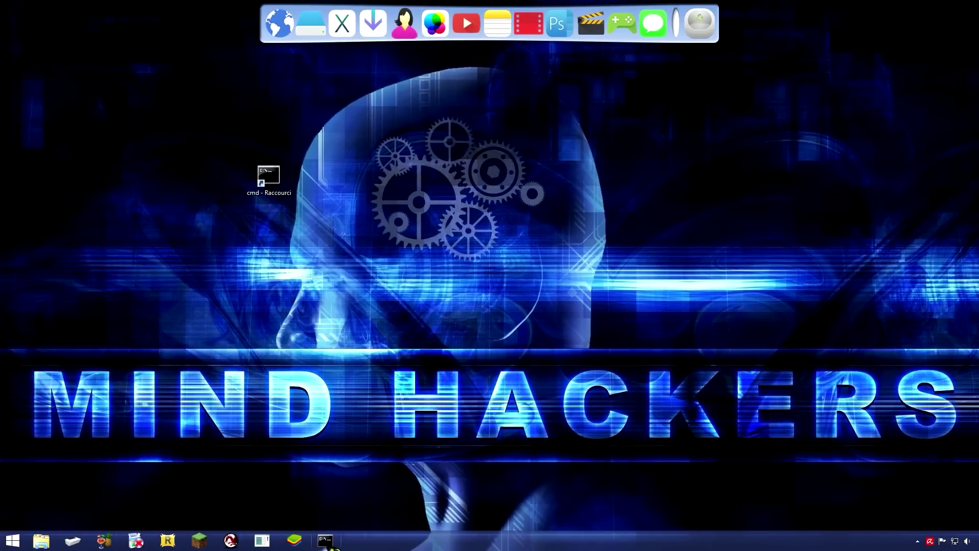
{"action": "left_click", "coordinate": [330, 544]}
{"action": "left_click", "coordinate": [535, 290]}
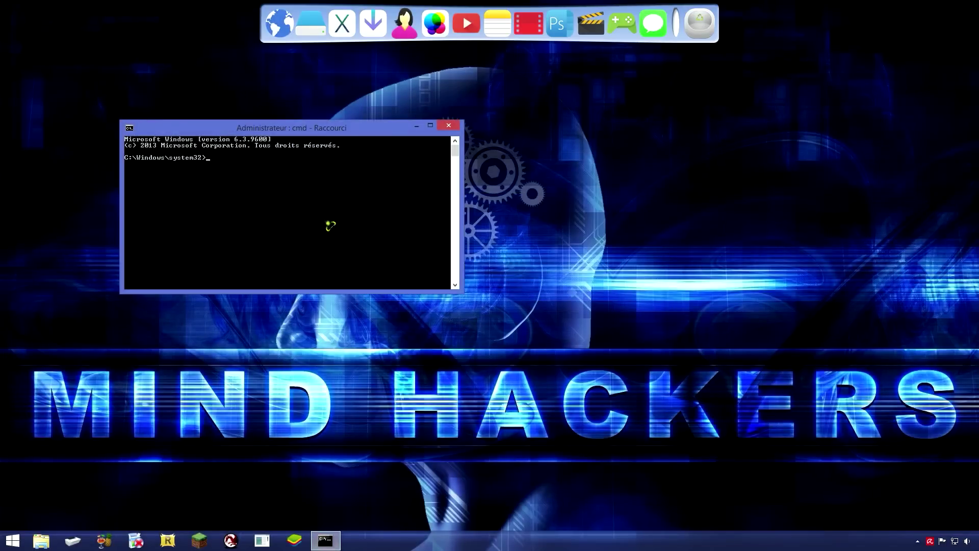
{"action": "left_click", "coordinate": [450, 127]}
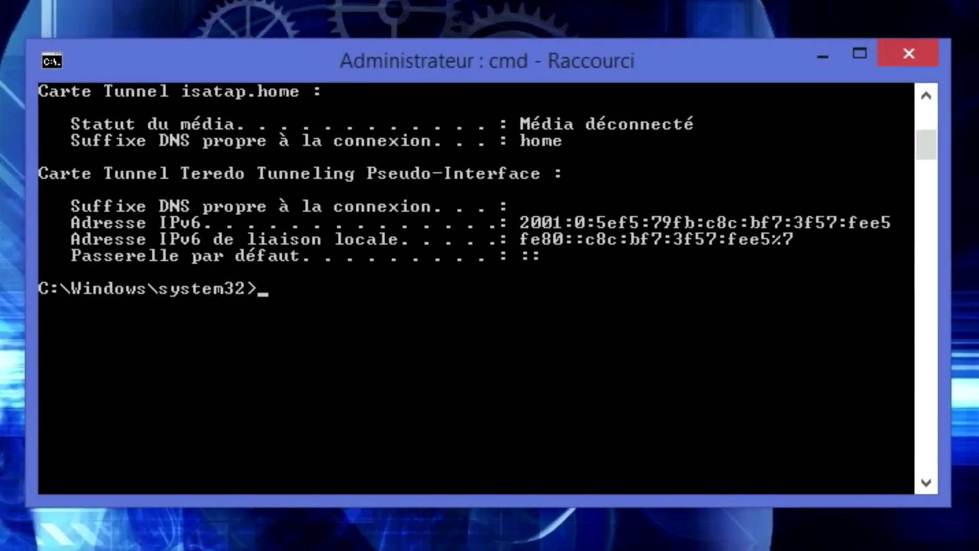
Mark and copy the text "Passerelle par défaut" in the console output and paste it at the command prompt
{"action": "right_click", "coordinate": [322, 312]}
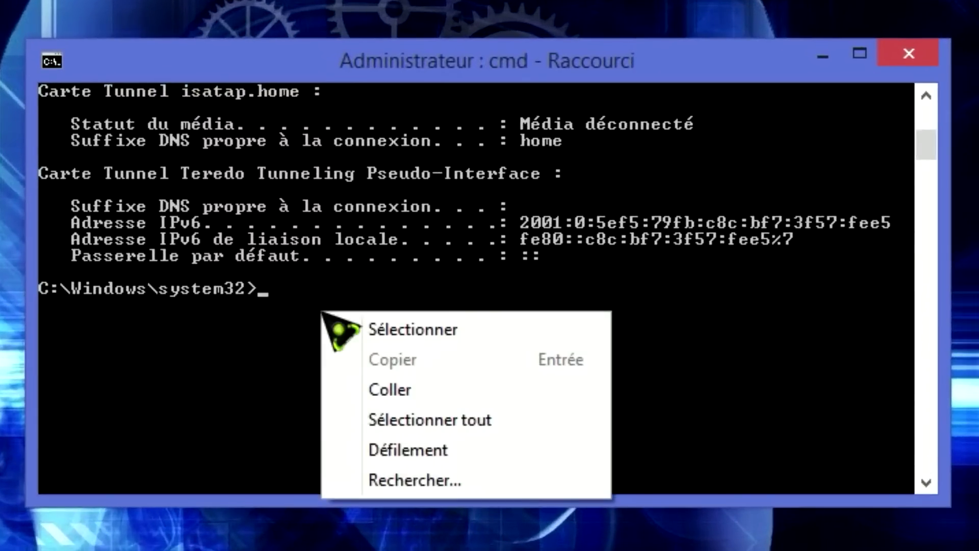
{"action": "left_click", "coordinate": [465, 332]}
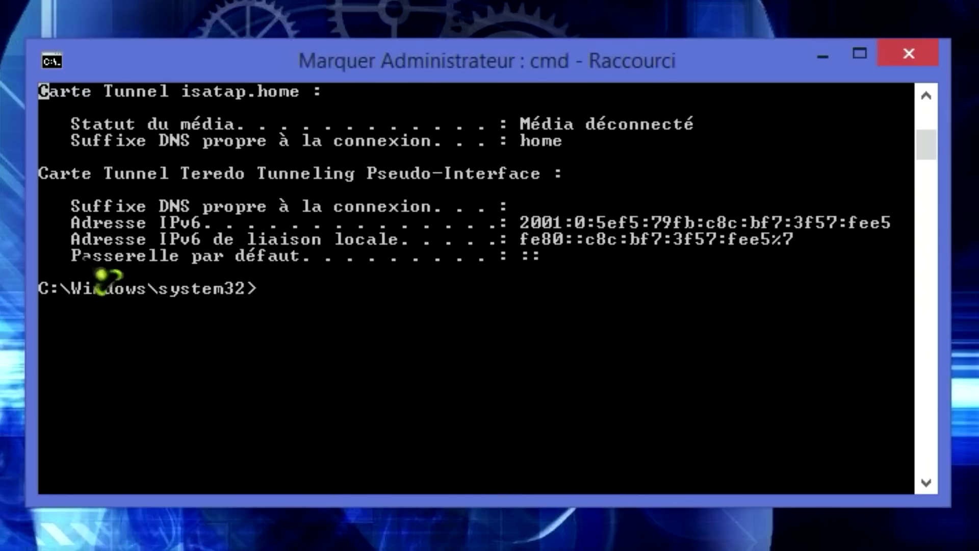
{"action": "left_click", "coordinate": [74, 255]}
{"action": "left_click_drag", "start_coordinate": [92, 273], "coordinate": [319, 286]}
{"action": "key", "text": "super+c"}
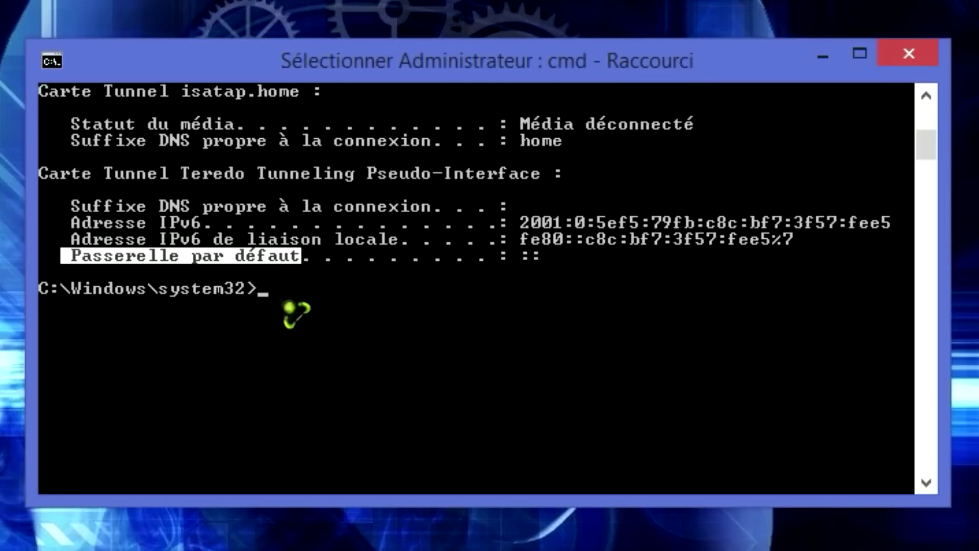
{"action": "key", "text": "Return"}
{"action": "right_click", "coordinate": [275, 291]}
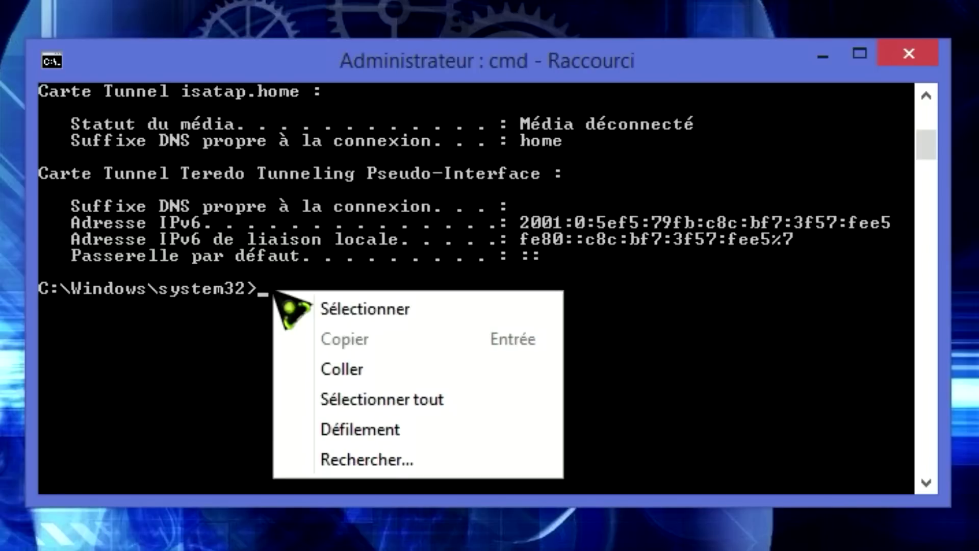
{"action": "left_click", "coordinate": [342, 368]}
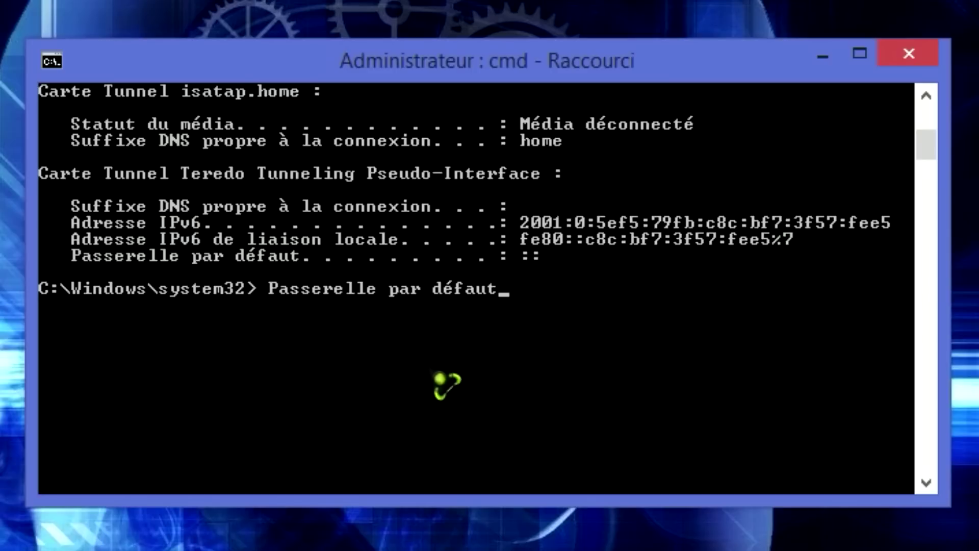
Erase the pasted text "Passerelle par défaut" from the command line
{"action": "key", "text": "BackSpace"}
{"action": "key", "text": "BackSpace"}
{"action": "key", "text": "BackSpace"}
{"action": "key", "text": "BackSpace"}
{"action": "key", "text": "BackSpace"}
{"action": "key", "text": "BackSpace"}
{"action": "key", "text": "BackSpace"}
{"action": "key", "text": "BackSpace"}
{"action": "key", "text": "BackSpace"}
{"action": "key", "text": "BackSpace"}
{"action": "key", "text": "BackSpace"}
{"action": "key", "text": "BackSpace"}
{"action": "key", "text": "BackSpace"}
{"action": "key", "text": "BackSpace"}
{"action": "key", "text": "BackSpace"}
{"action": "key", "text": "BackSpace"}
{"action": "key", "text": "BackSpace"}
{"action": "key", "text": "BackSpace"}
{"action": "key", "text": "BackSpace"}
{"action": "key", "text": "BackSpace"}
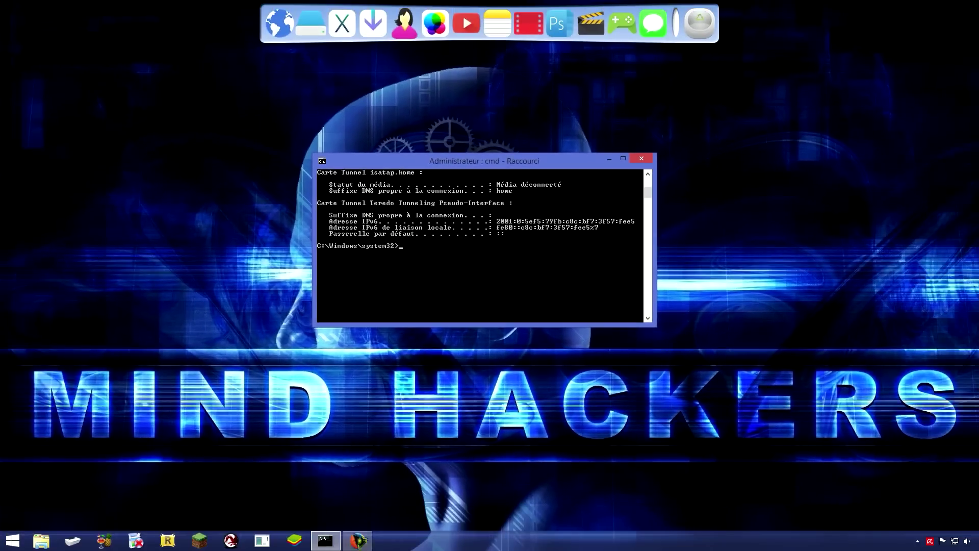
Copy the YouTube video's URL from Firefox and paste it at the prompt in the Command Prompt window
{"action": "left_click", "coordinate": [357, 541]}
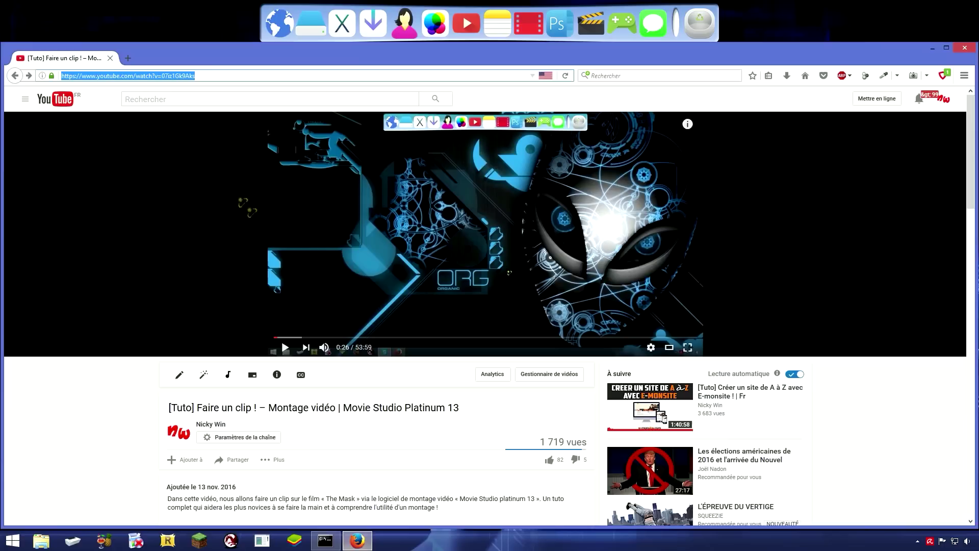
{"action": "right_click", "coordinate": [126, 78]}
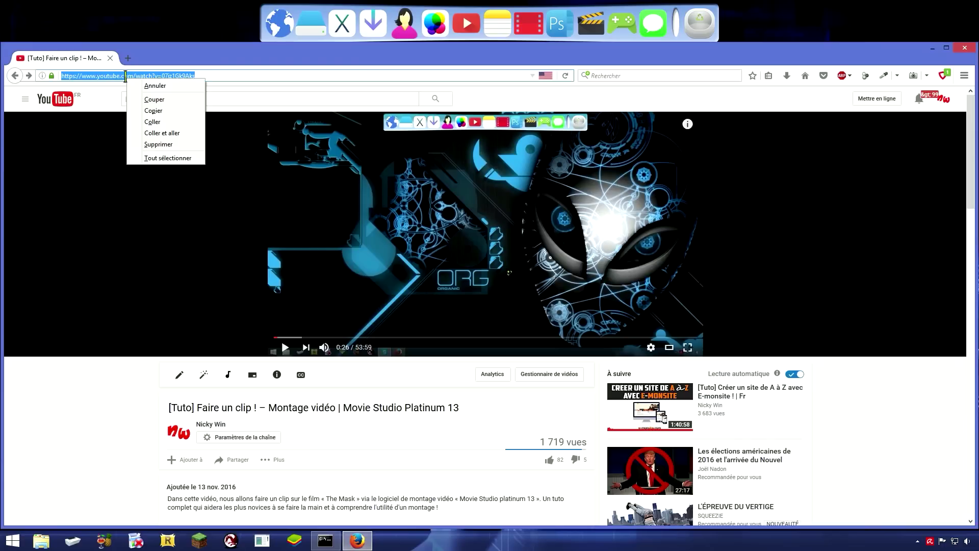
{"action": "left_click", "coordinate": [153, 110]}
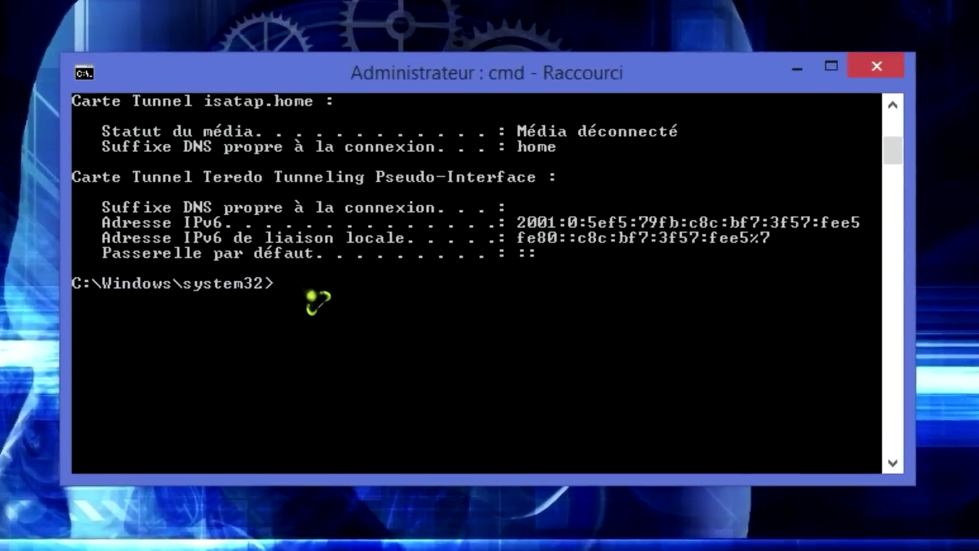
{"action": "right_click", "coordinate": [299, 289]}
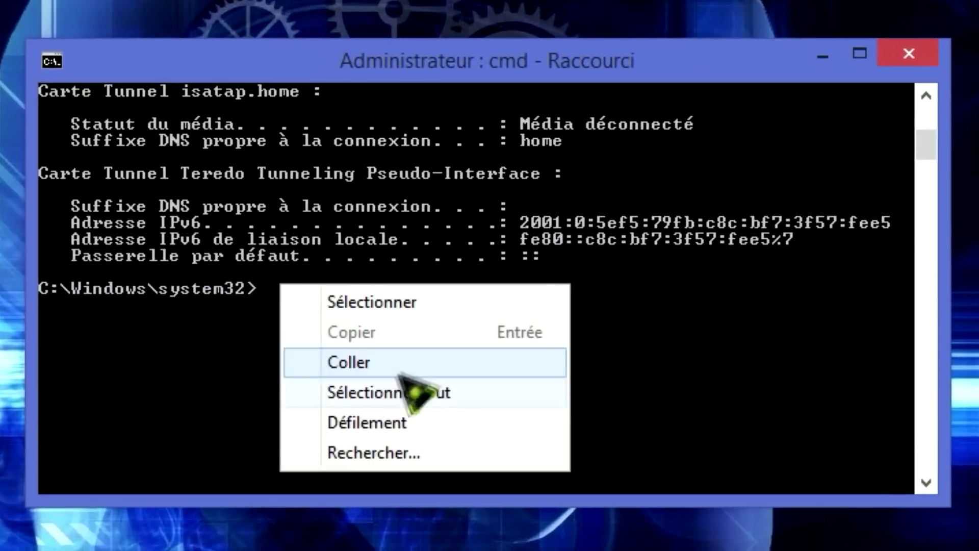
{"action": "left_click", "coordinate": [403, 348]}
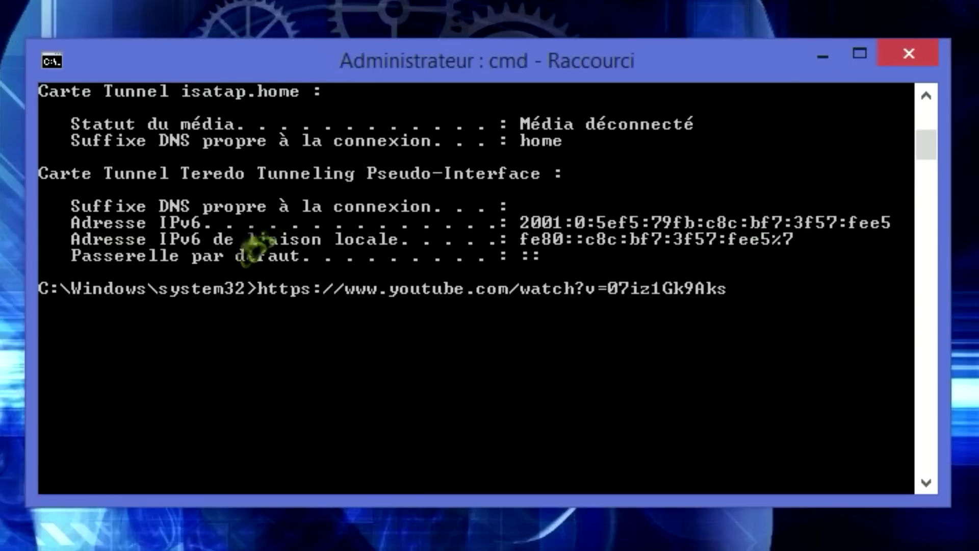
Erase the pasted YouTube URL from the command line
{"action": "key", "text": "BackSpace"}
{"action": "key", "text": "BackSpace"}
{"action": "key", "text": "BackSpace"}
{"action": "key", "text": "BackSpace"}
{"action": "key", "text": "BackSpace"}
{"action": "key", "text": "BackSpace"}
{"action": "key", "text": "BackSpace"}
{"action": "key", "text": "BackSpace"}
{"action": "key", "text": "BackSpace"}
{"action": "key", "text": "BackSpace"}
{"action": "key", "text": "BackSpace"}
{"action": "key", "text": "BackSpace"}
{"action": "key", "text": "BackSpace"}
{"action": "key", "text": "BackSpace"}
{"action": "key", "text": "BackSpace"}
{"action": "key", "text": "BackSpace"}
{"action": "key", "text": "BackSpace"}
{"action": "key", "text": "BackSpace"}
{"action": "key", "text": "BackSpace"}
{"action": "key", "text": "BackSpace"}
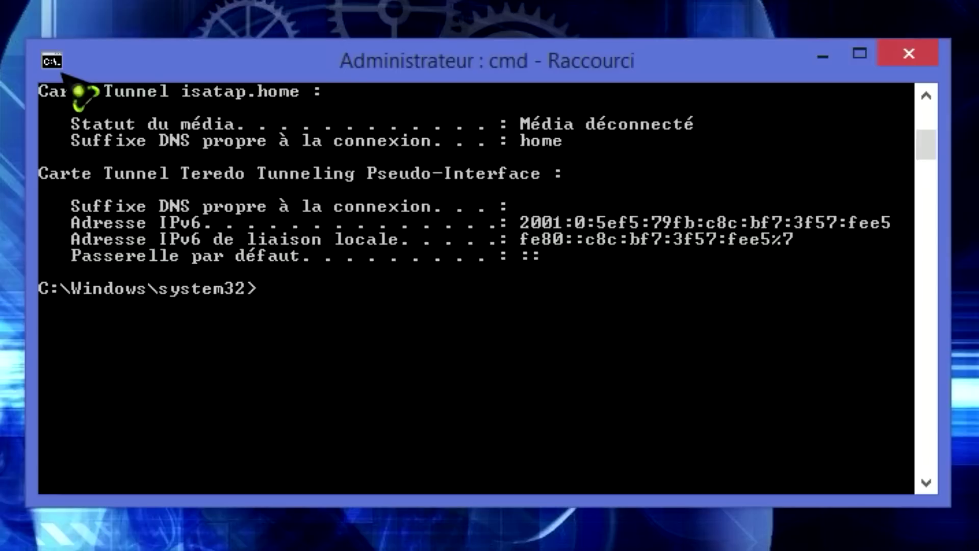
Enable the quick edit mode (Mode d'édition rapide) in the console window's properties
{"action": "left_click", "coordinate": [51, 61]}
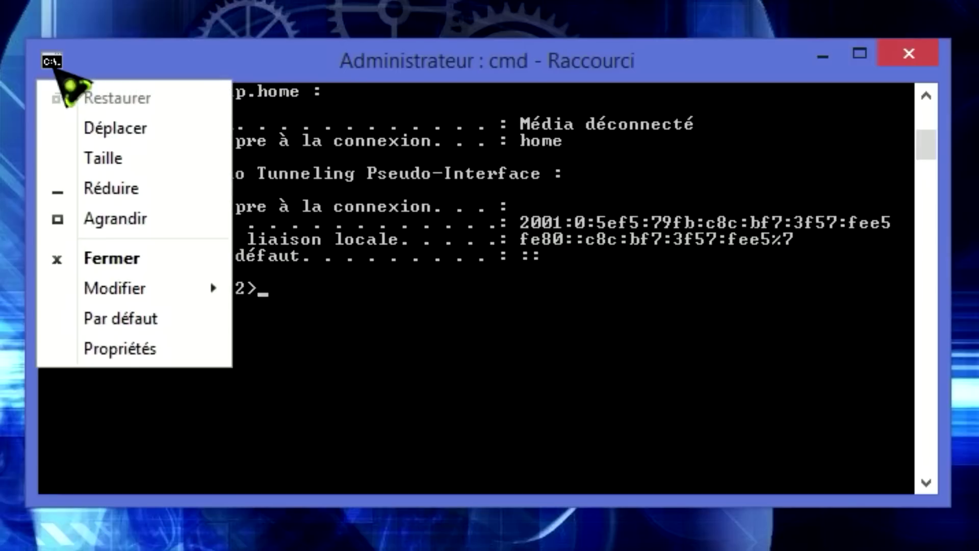
{"action": "left_click", "coordinate": [123, 347]}
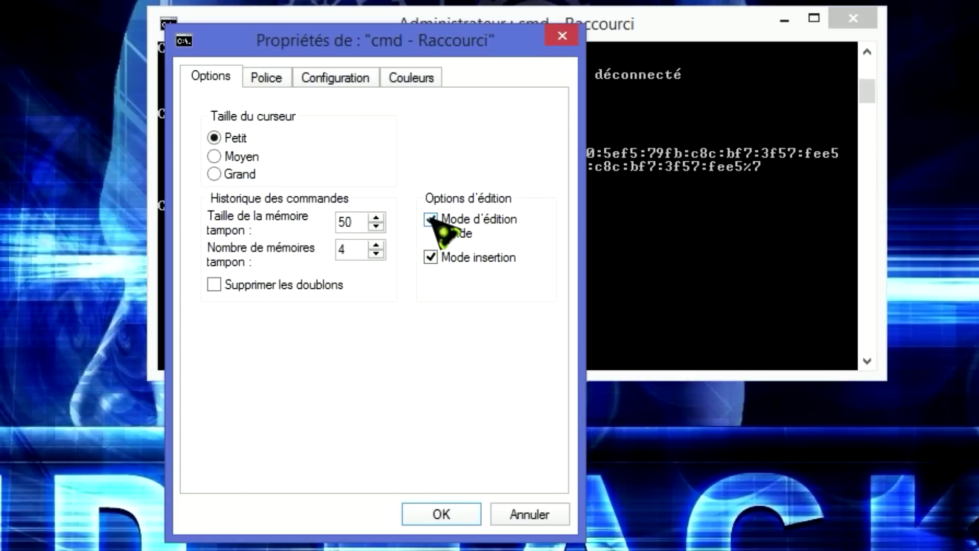
{"action": "left_click", "coordinate": [431, 218]}
{"action": "left_click", "coordinate": [442, 513]}
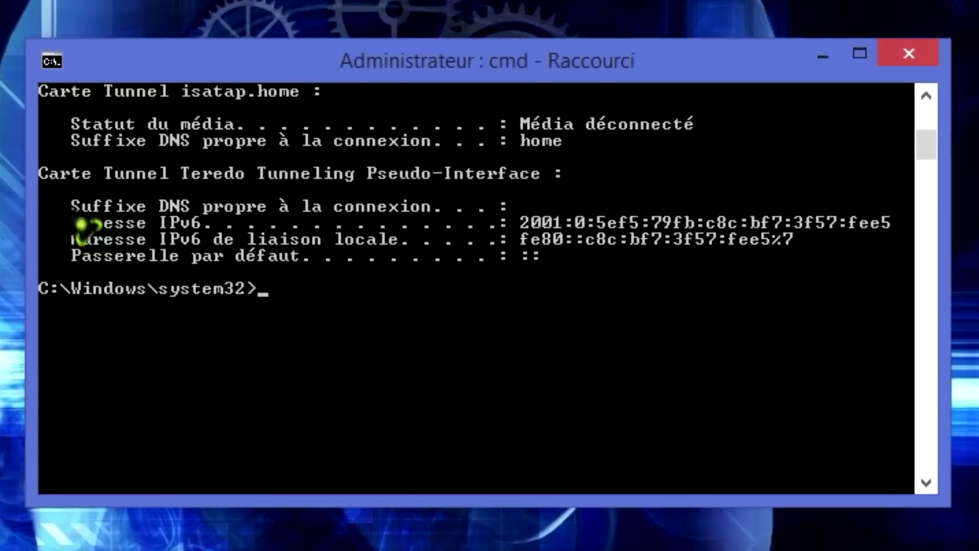
Use quick edit to copy "Passerelle par défaut" straight from the output and paste it repeatedly at the prompt
{"action": "left_click_drag", "start_coordinate": [62, 258], "coordinate": [302, 256]}
{"action": "key", "text": "super+c"}
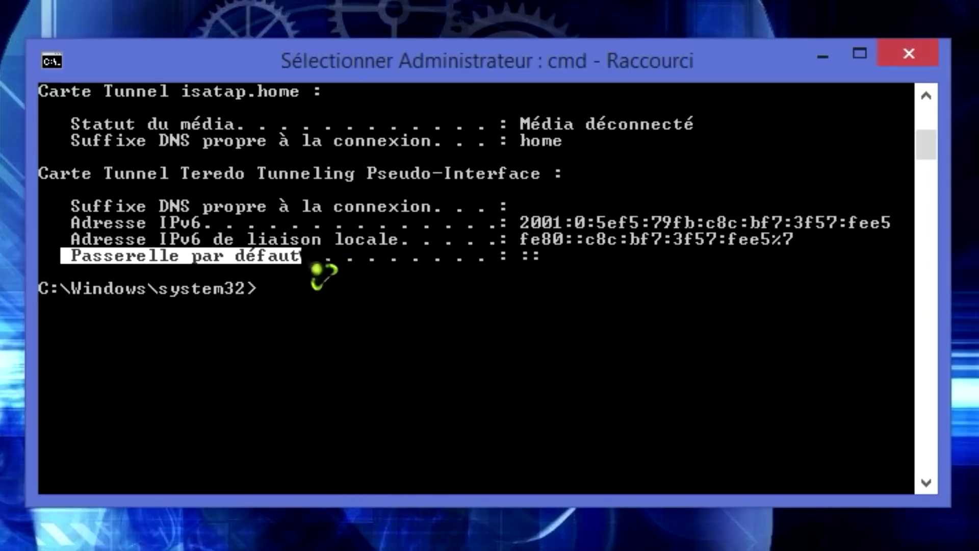
{"action": "right_click", "coordinate": [284, 328]}
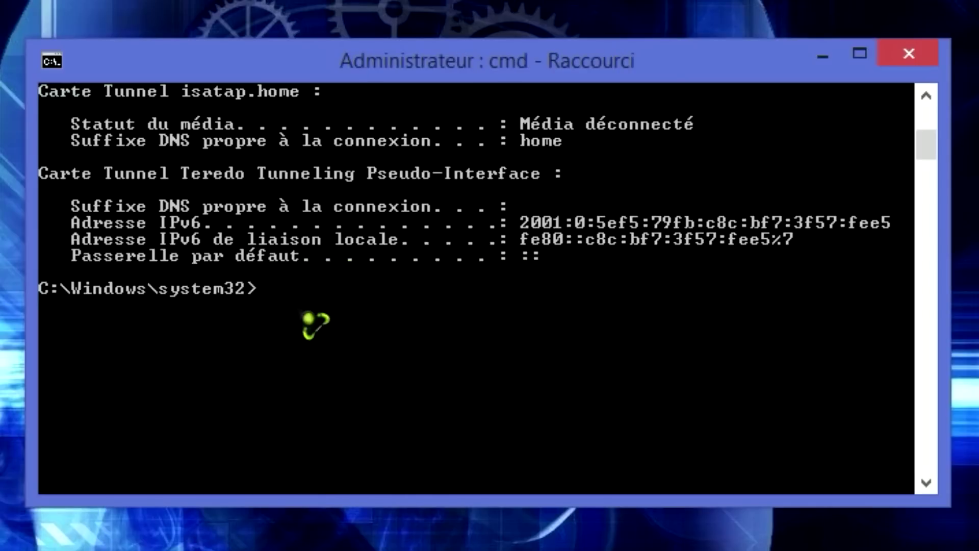
{"action": "right_click", "coordinate": [313, 325]}
{"action": "right_click", "coordinate": [315, 333]}
{"action": "right_click", "coordinate": [315, 332]}
{"action": "right_click", "coordinate": [315, 332]}
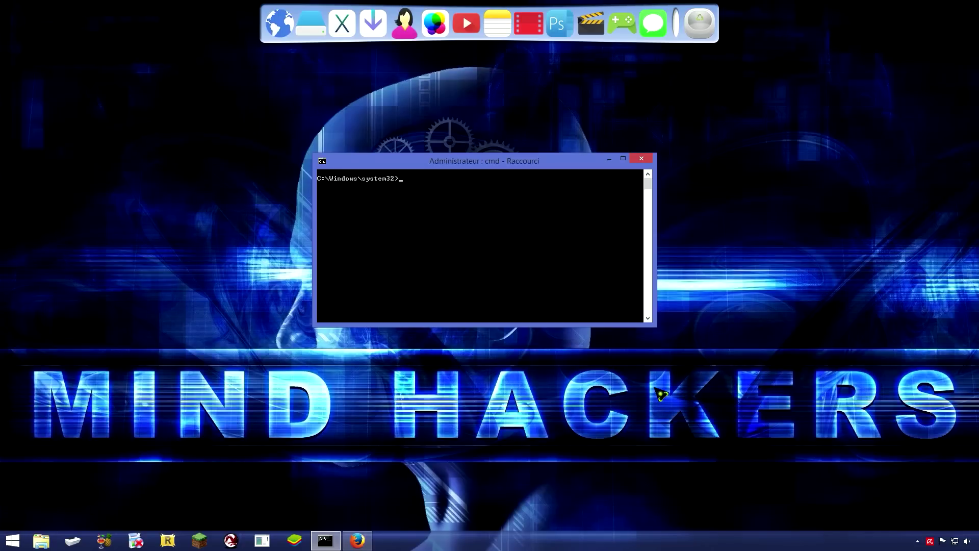
Open the Control Panel, view the user accounts page (Comptes d'utilisateurs), and return to the list of all panels
{"action": "right_click", "coordinate": [13, 541]}
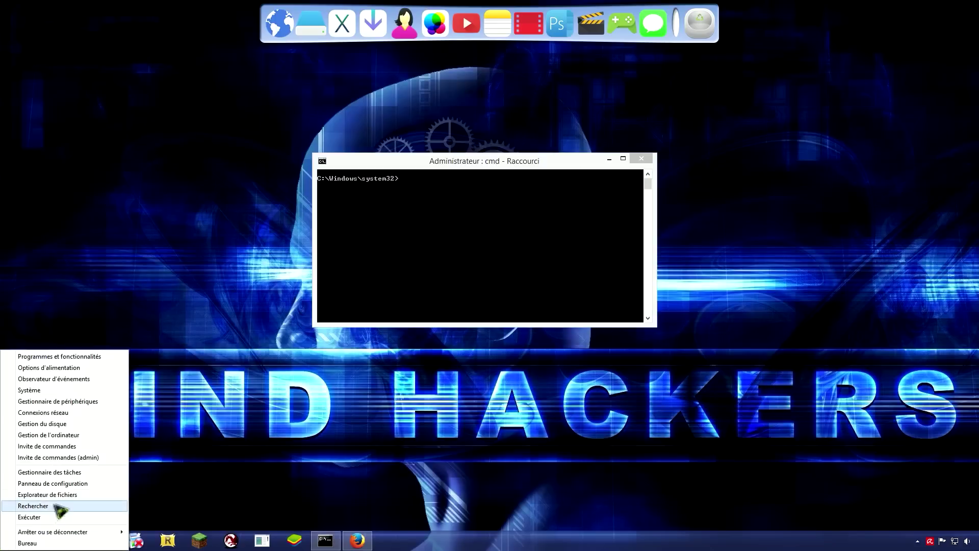
{"action": "left_click", "coordinate": [79, 484]}
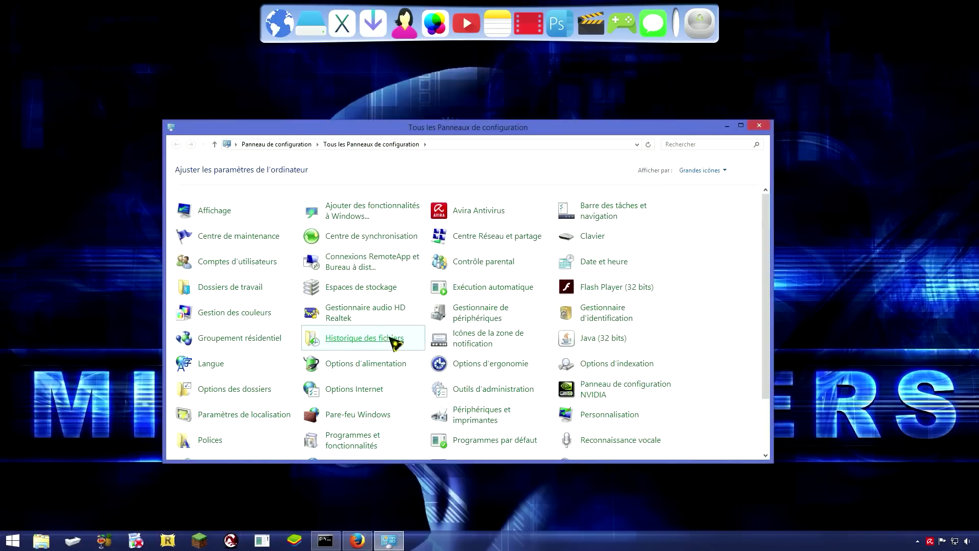
{"action": "left_click", "coordinate": [240, 262]}
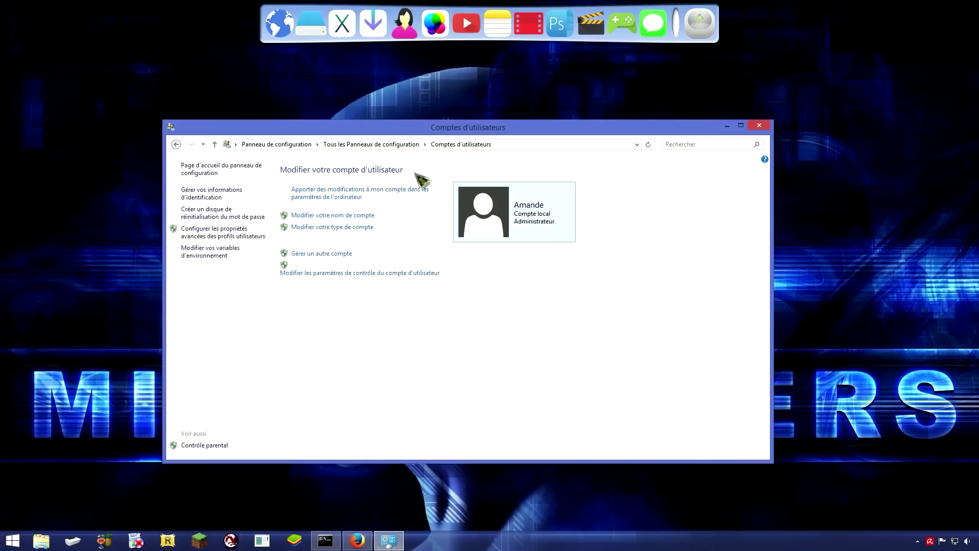
{"action": "left_click", "coordinate": [386, 144]}
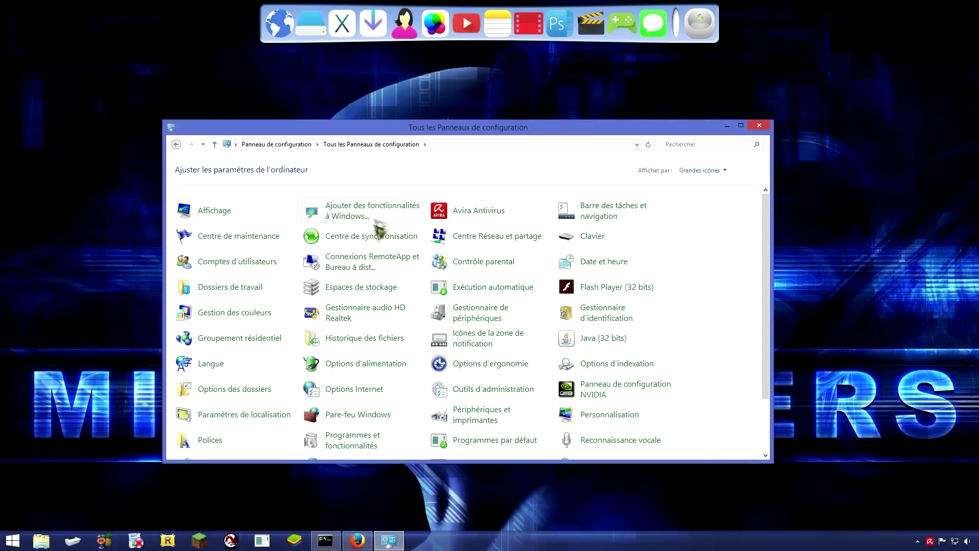
Review the applications allowed through the Windows Firewall, unlock the list for editing, and return to all Control Panel items
{"action": "left_click", "coordinate": [357, 415]}
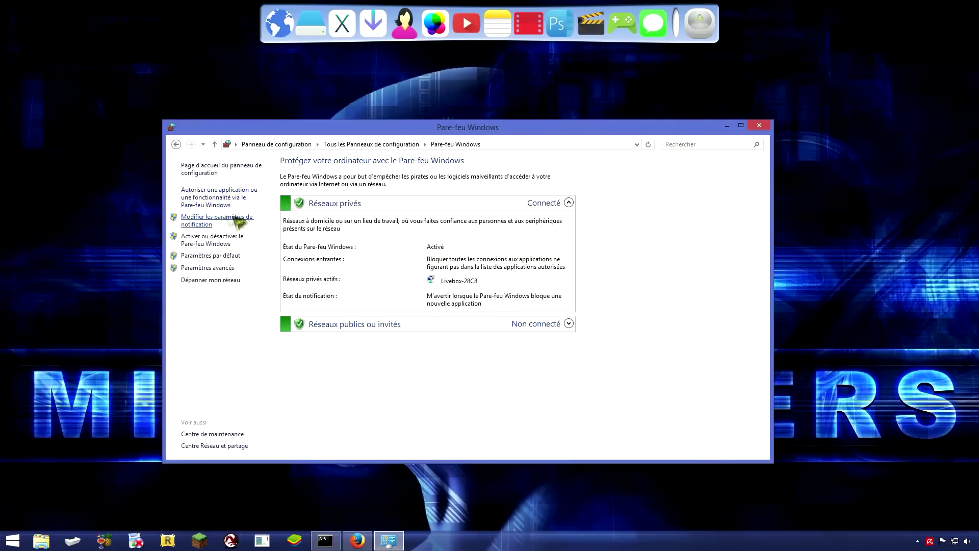
{"action": "left_click", "coordinate": [238, 200]}
{"action": "scroll", "coordinate": [413, 301], "scroll_direction": "down", "scroll_amount": 12}
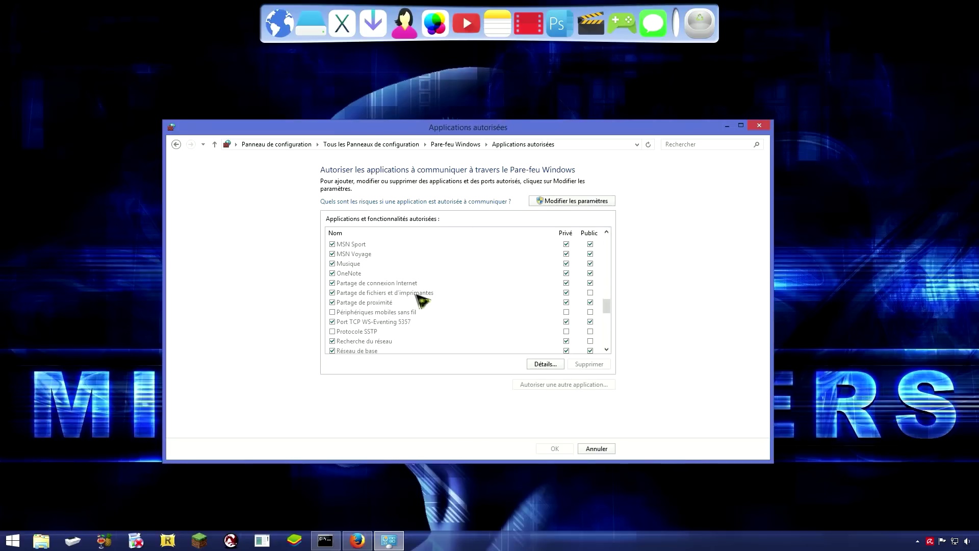
{"action": "left_click", "coordinate": [579, 201]}
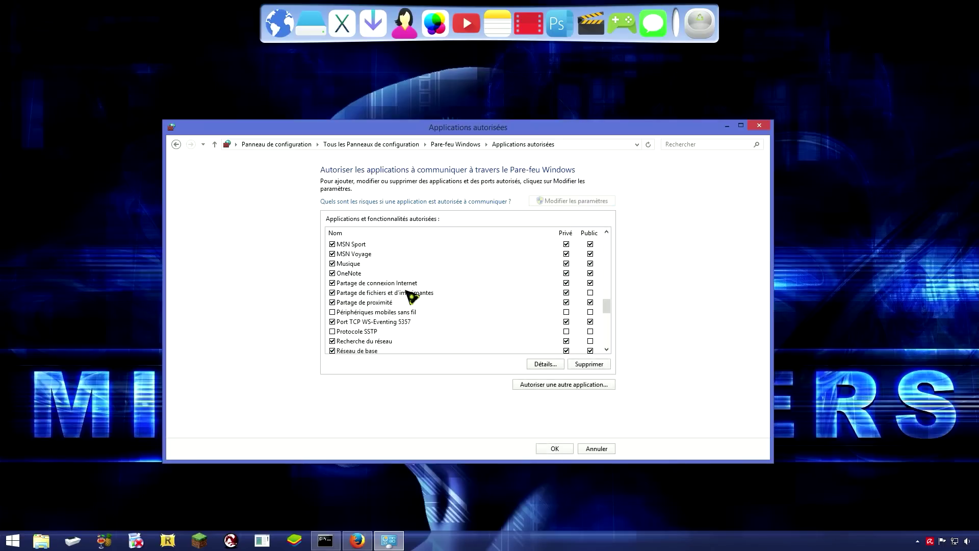
{"action": "left_click", "coordinate": [380, 145]}
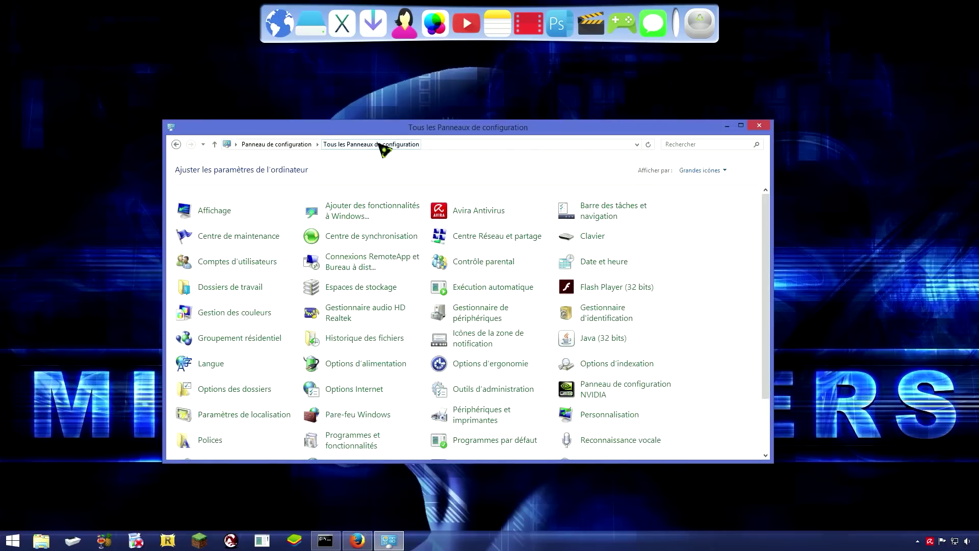
Open the remote use settings (Paramètres d'utilisation à distance) from the System page and move the dialog over the middle of that page
{"action": "scroll", "coordinate": [339, 357], "scroll_direction": "down", "scroll_amount": 2}
{"action": "left_click", "coordinate": [339, 422]}
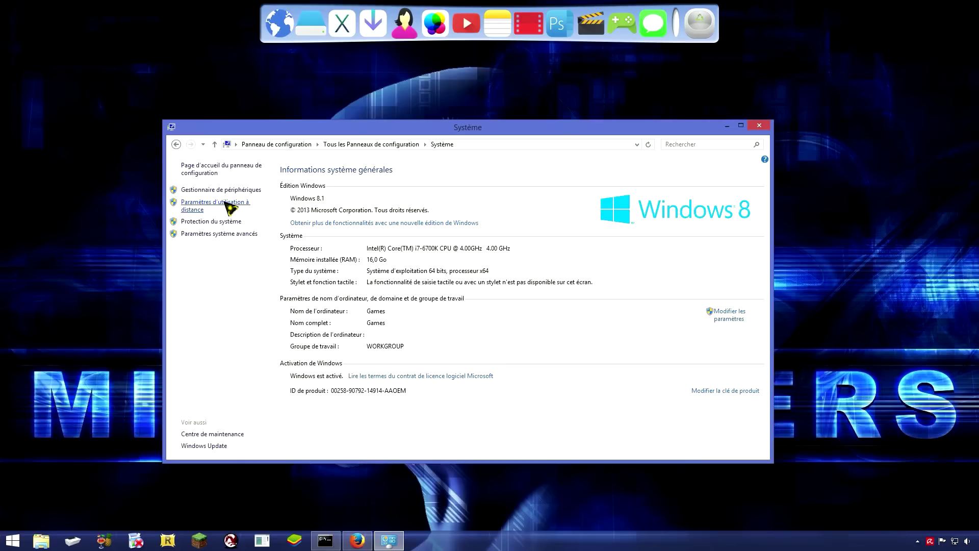
{"action": "left_click", "coordinate": [226, 207]}
{"action": "left_click_drag", "start_coordinate": [230, 133], "coordinate": [442, 130]}
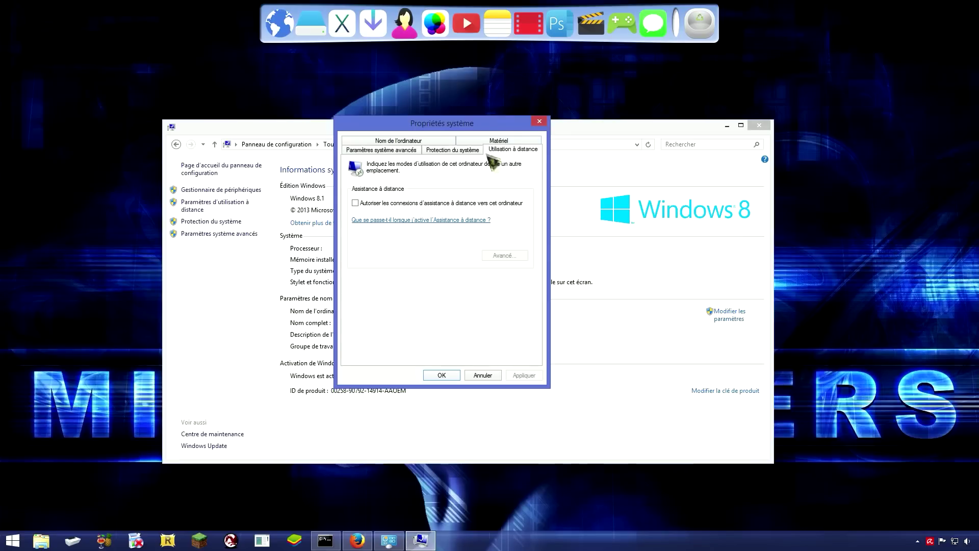
Allow remote assistance connections to this computer (Autoriser les connexions d'assistance à distance), apply the setting, and close the System window
{"action": "left_click", "coordinate": [355, 203]}
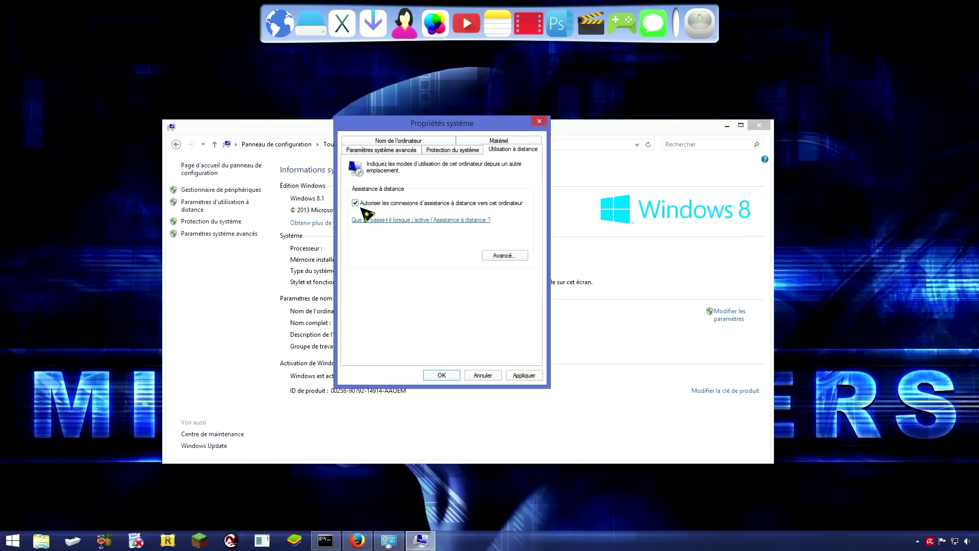
{"action": "left_click", "coordinate": [525, 377]}
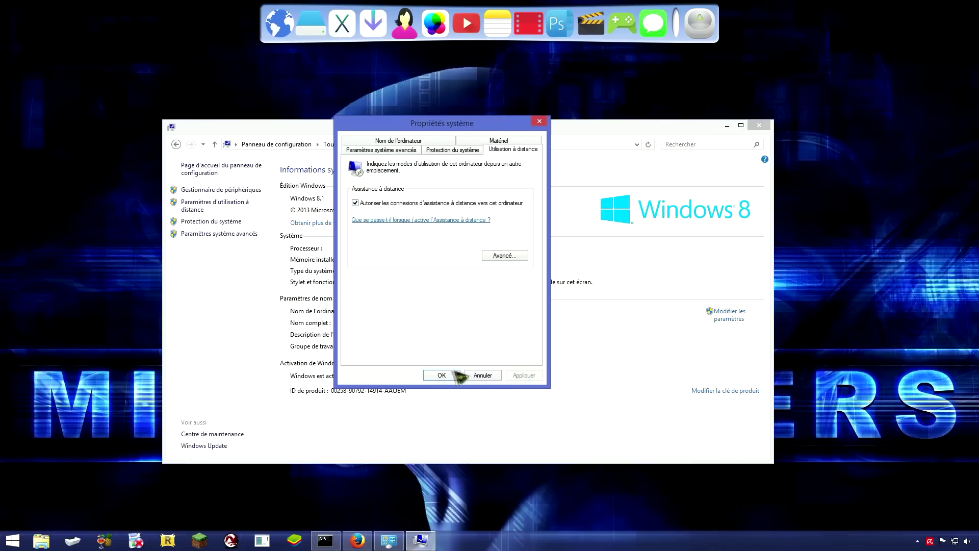
{"action": "left_click", "coordinate": [449, 376]}
{"action": "left_click", "coordinate": [759, 125]}
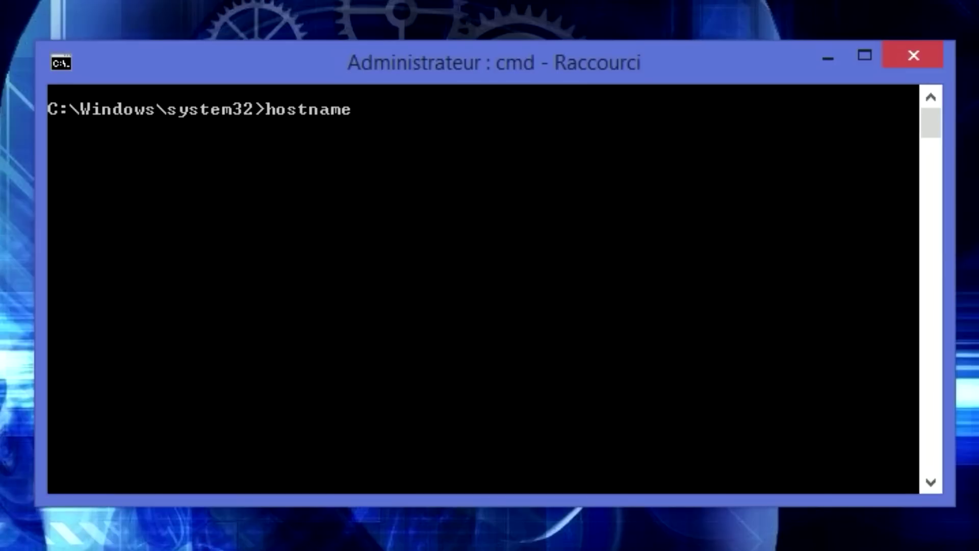
Query the computer's name with hostname, and list the computers on the network with net view on a cleared screen
{"action": "key", "text": "Return"}
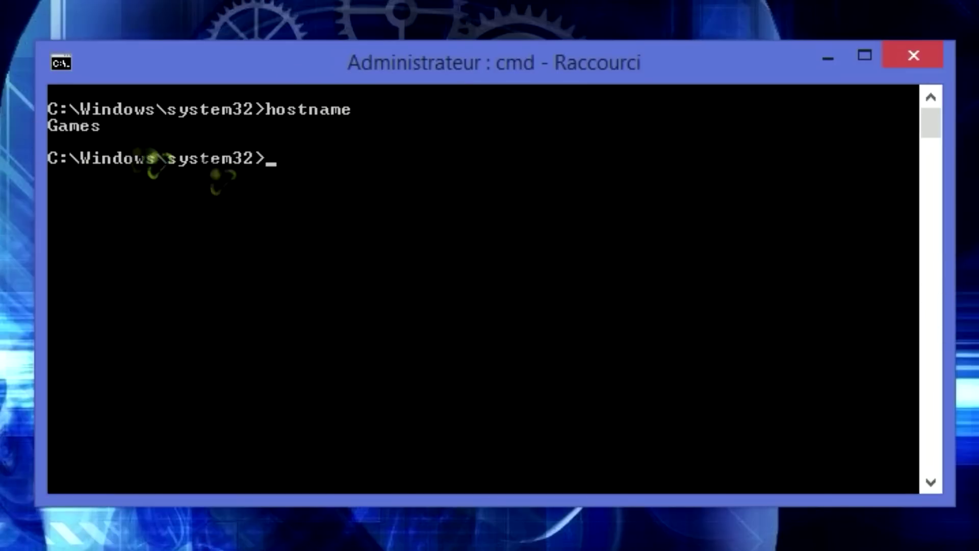
{"action": "type", "text": "cls"}
{"action": "key", "text": "Return"}
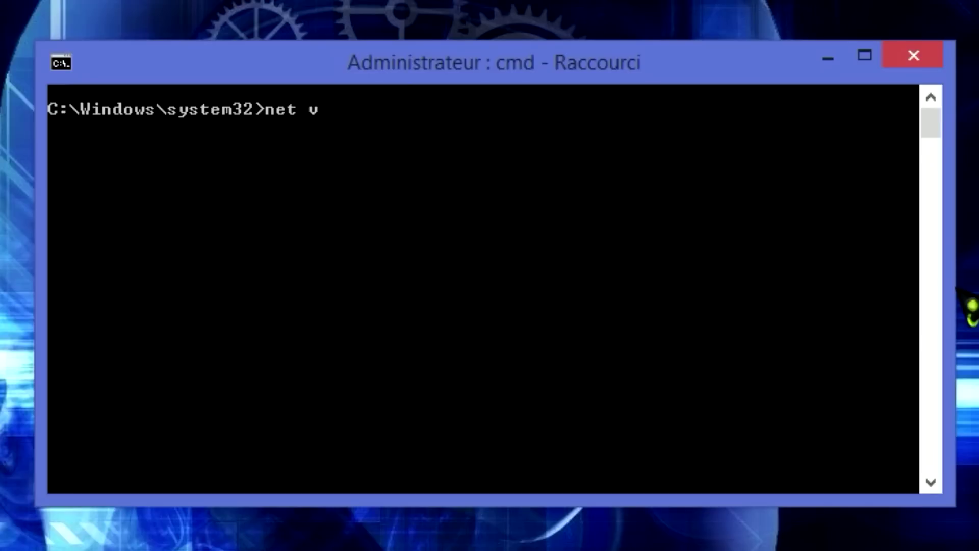
{"action": "type", "text": "net view"}
{"action": "key", "text": "Return"}
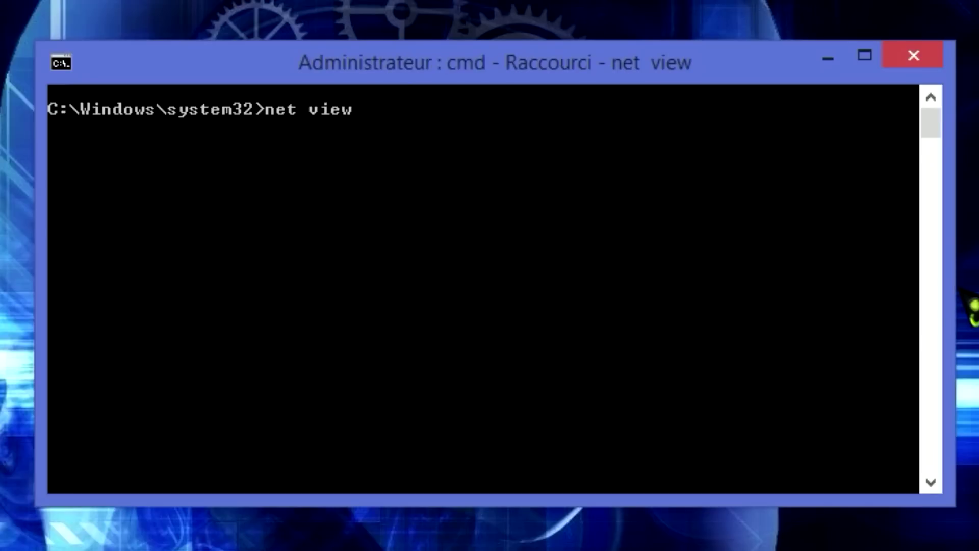
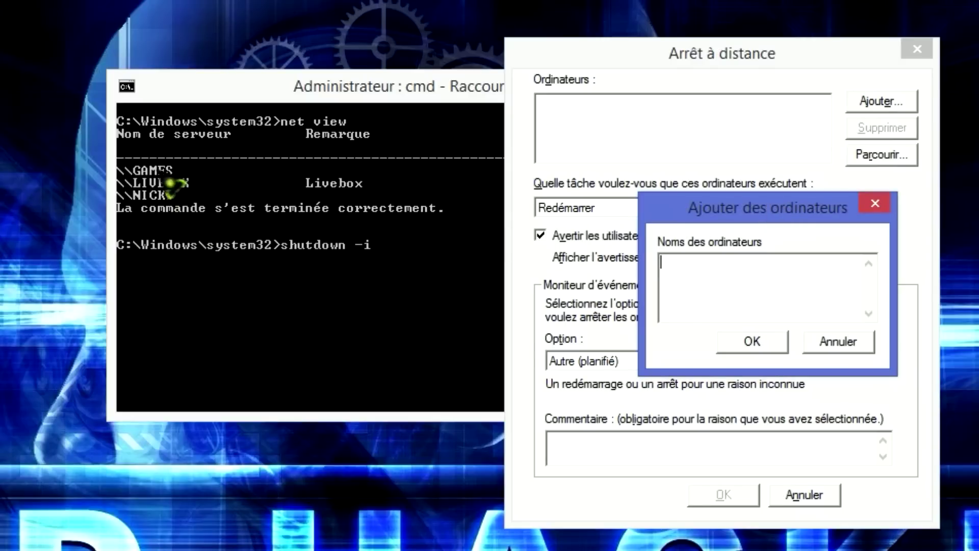
Add the computer "games" to the remote shutdown list and set the task to Arrêter le système
{"action": "type", "text": "games"}
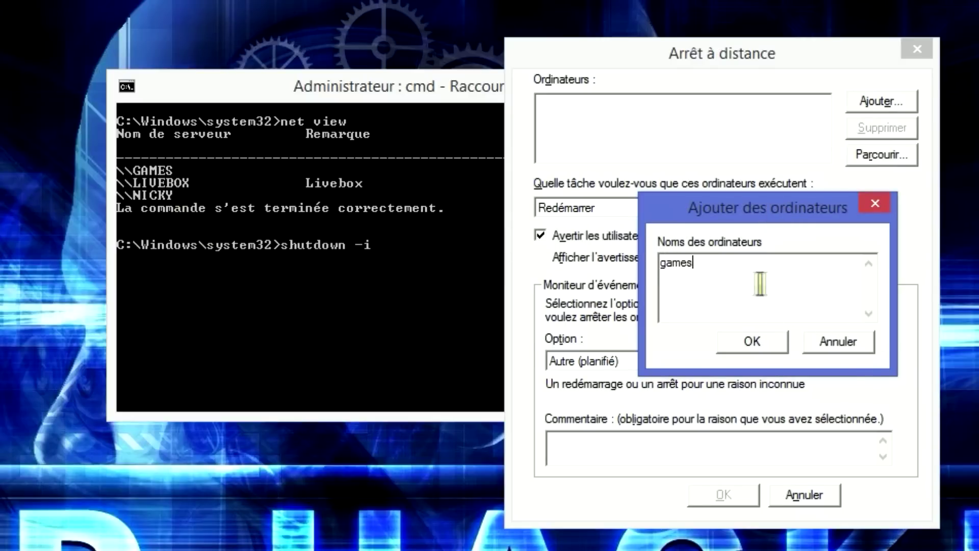
{"action": "left_click", "coordinate": [752, 342]}
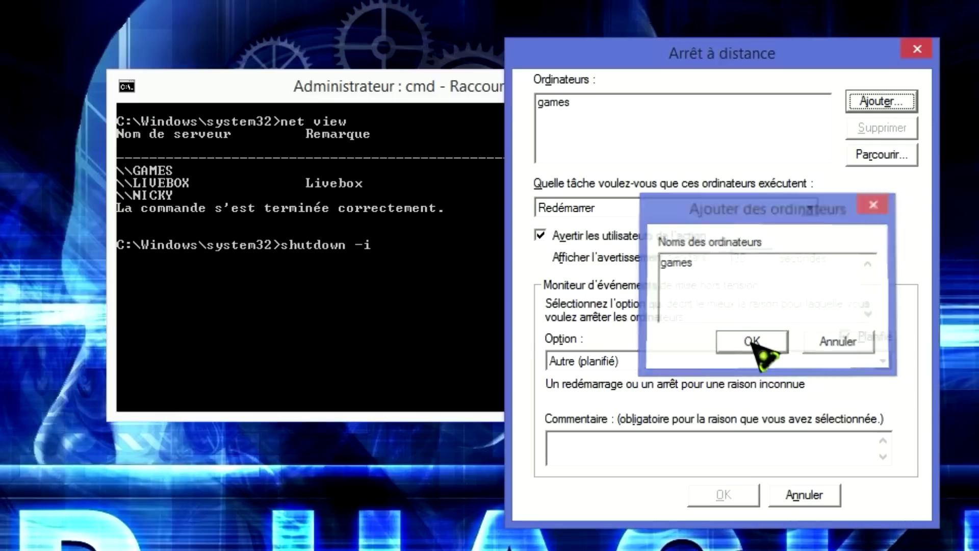
{"action": "left_click", "coordinate": [585, 213]}
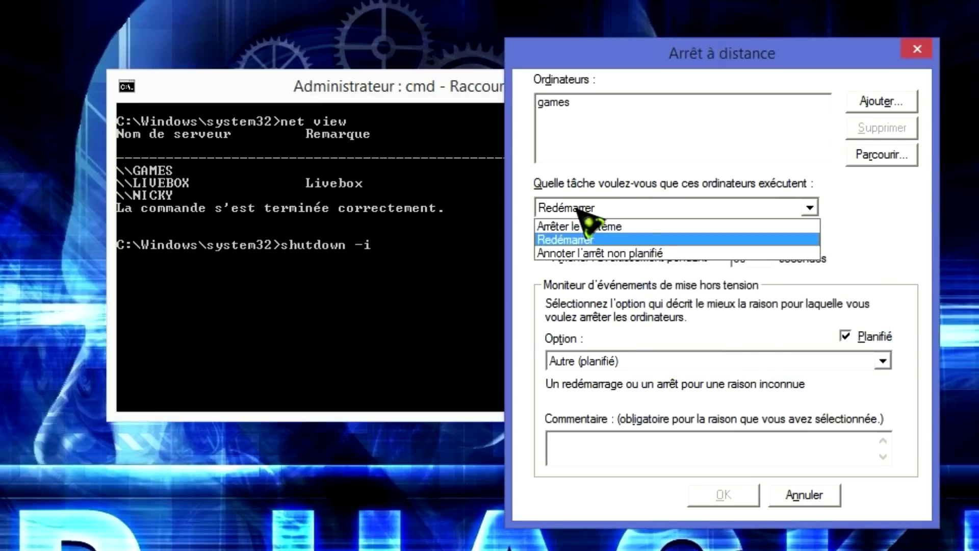
{"action": "left_click", "coordinate": [624, 225]}
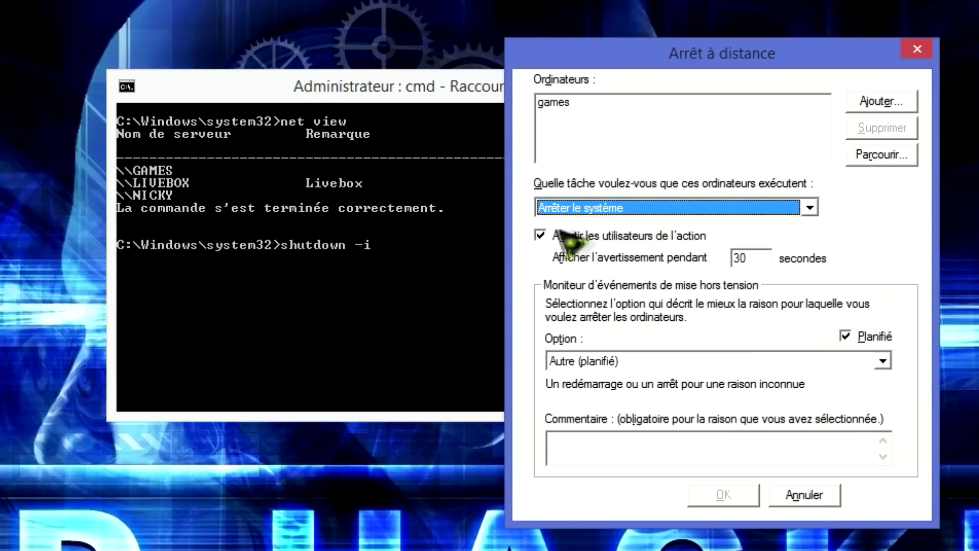
Keep the user warning enabled for the shutdown and set its display time to 99 seconds
{"action": "left_click", "coordinate": [540, 237]}
{"action": "left_click", "coordinate": [540, 237]}
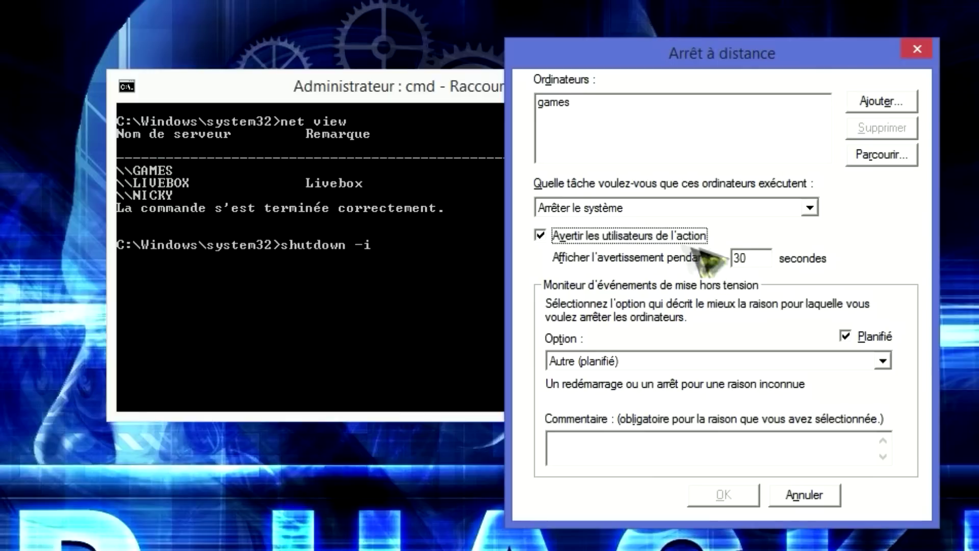
{"action": "double_click", "coordinate": [740, 258]}
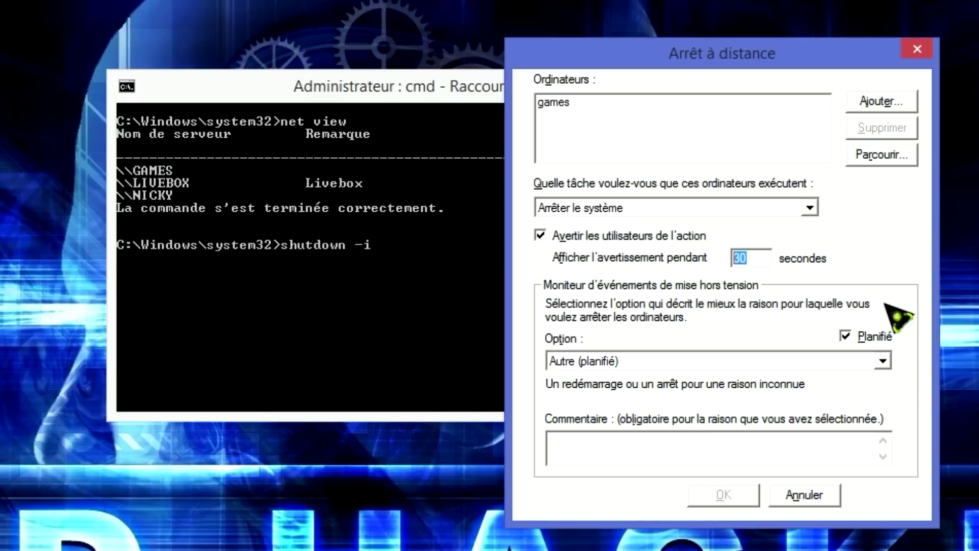
{"action": "type", "text": "99"}
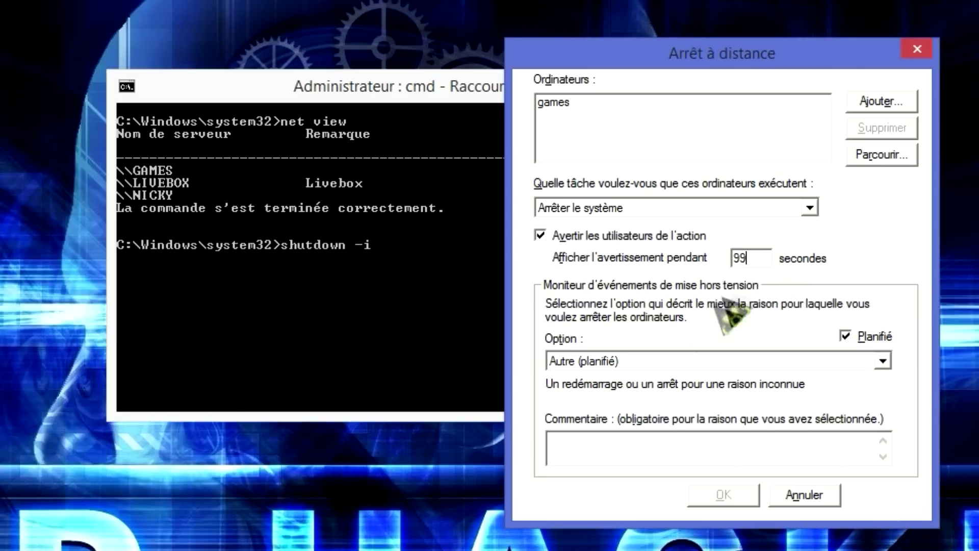
Keep Autre (planifié) as the shutdown reason and enter the comment "Erreur"
{"action": "left_click", "coordinate": [813, 361]}
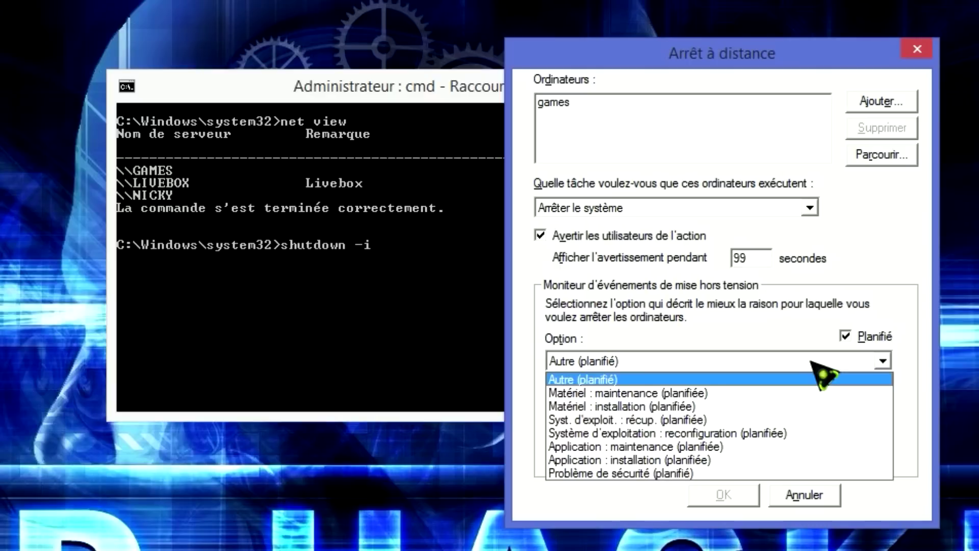
{"action": "left_click", "coordinate": [812, 361]}
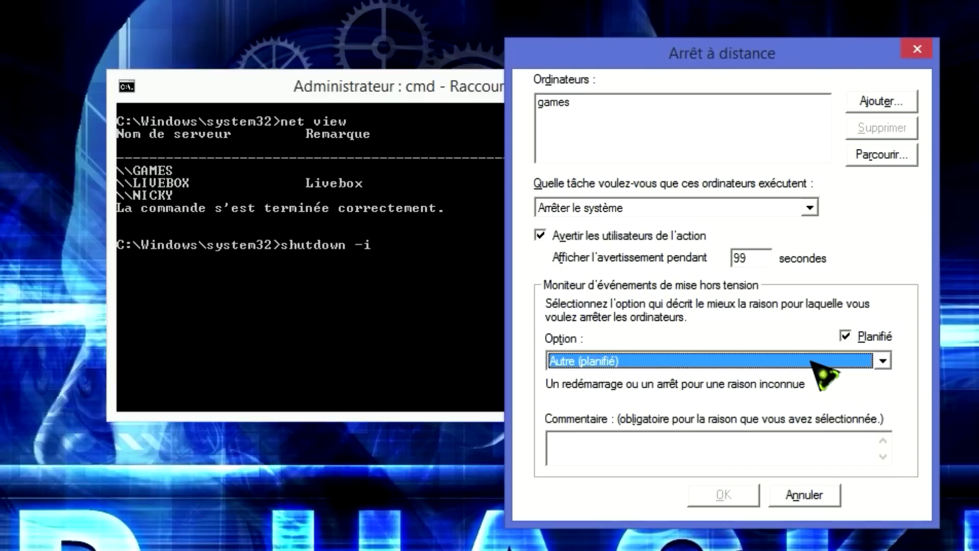
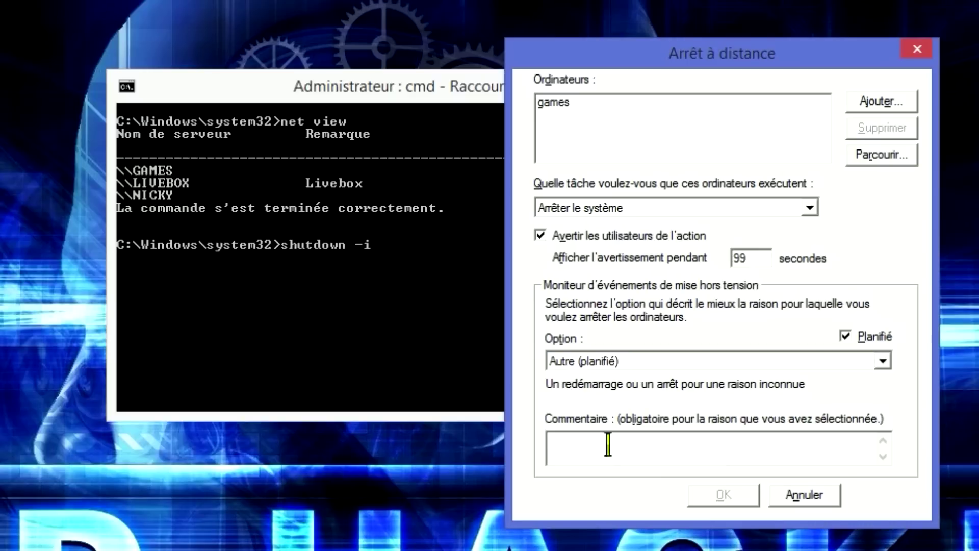
{"action": "type", "text": "Erreur"}
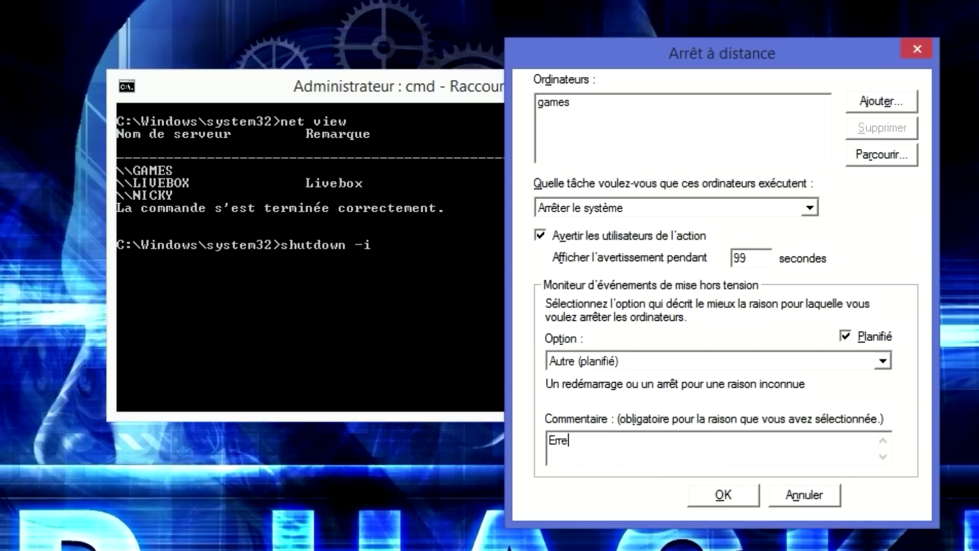
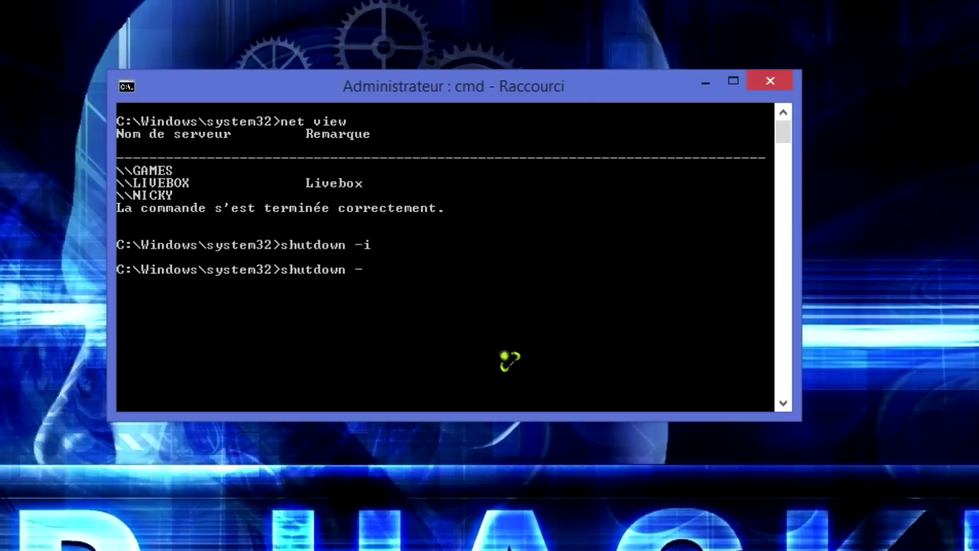
Abort the scheduled shutdown with shutdown -a
{"action": "type", "text": "a"}
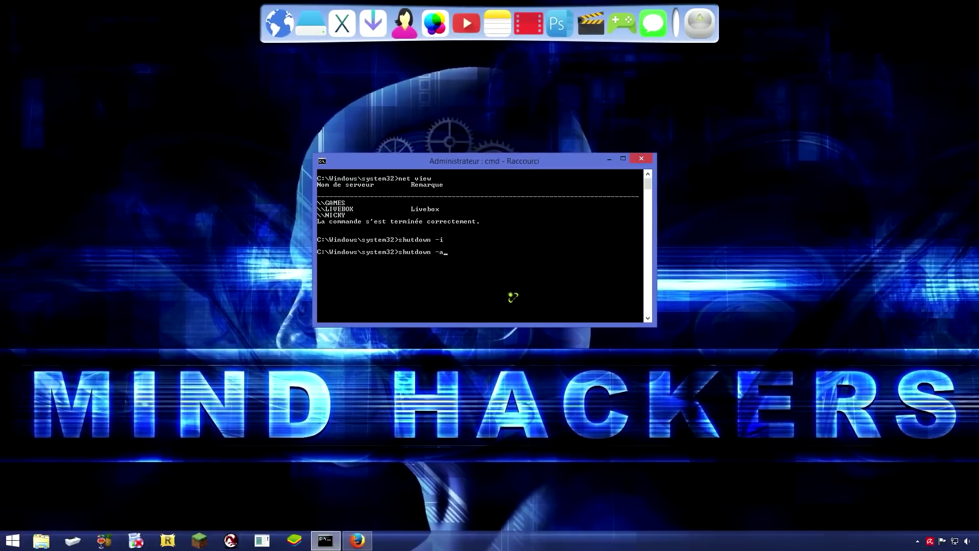
{"action": "key", "text": "Return"}
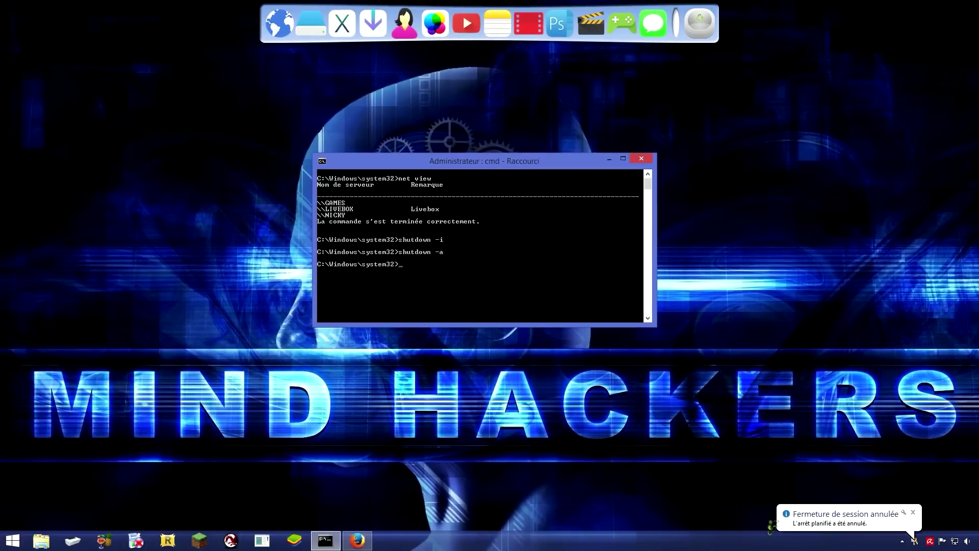
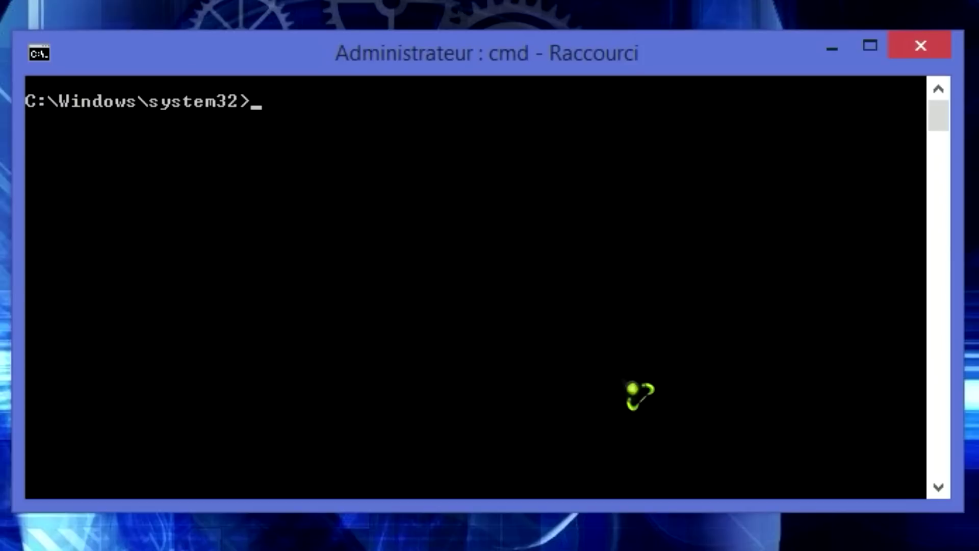
Run ipconfig and examine the network configuration, including the Ethernet adapter's IPv4 address
{"action": "type", "text": "ipconfig"}
{"action": "key", "text": "Return"}
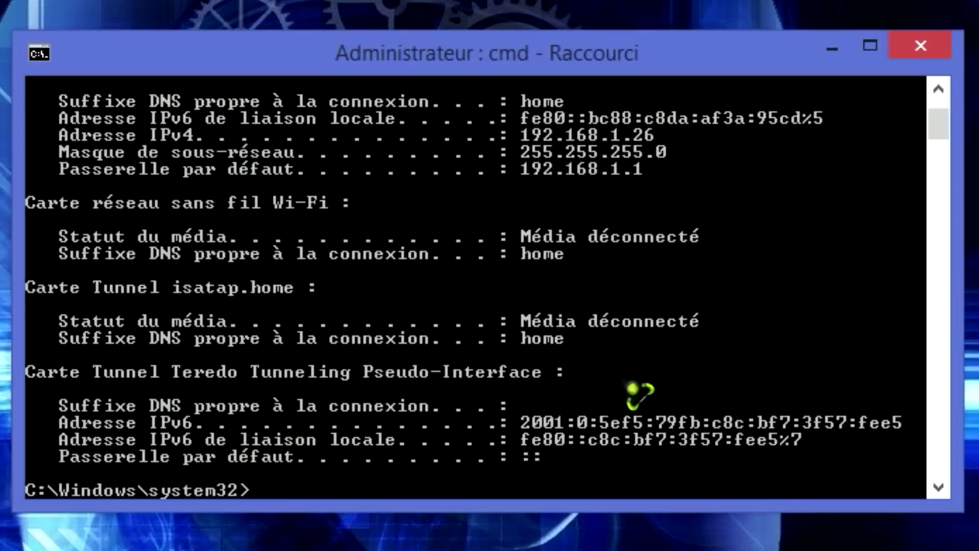
{"action": "scroll", "coordinate": [390, 352], "scroll_direction": "up", "scroll_amount": 2}
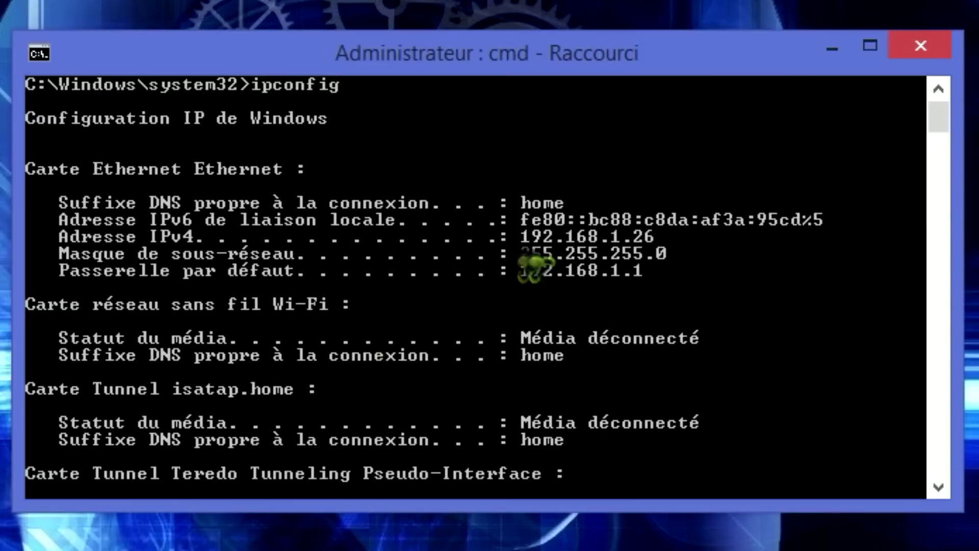
{"action": "scroll", "coordinate": [560, 333], "scroll_direction": "down", "scroll_amount": 9}
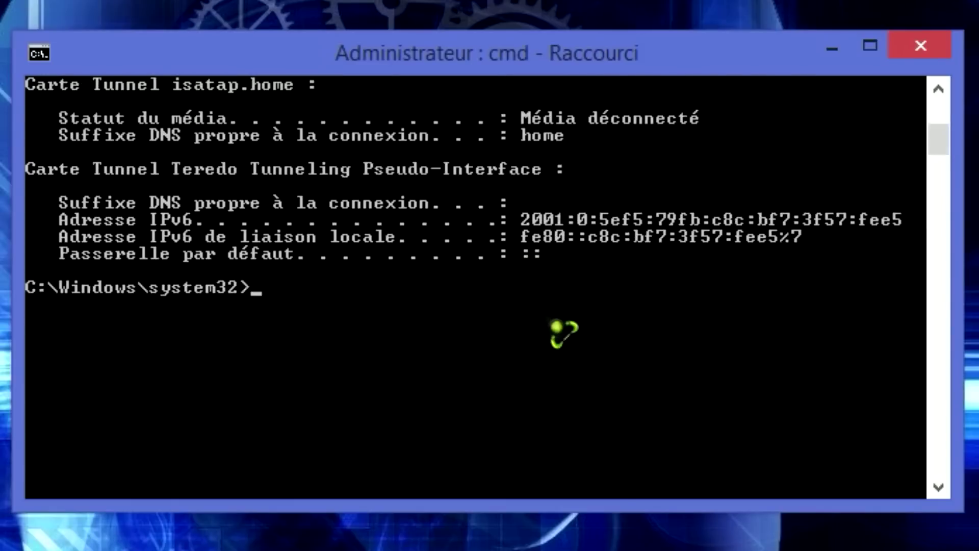
Connect to the computer at its IPv4 address by running net use \\192.168.1.26
{"action": "type", "text": "net use"}
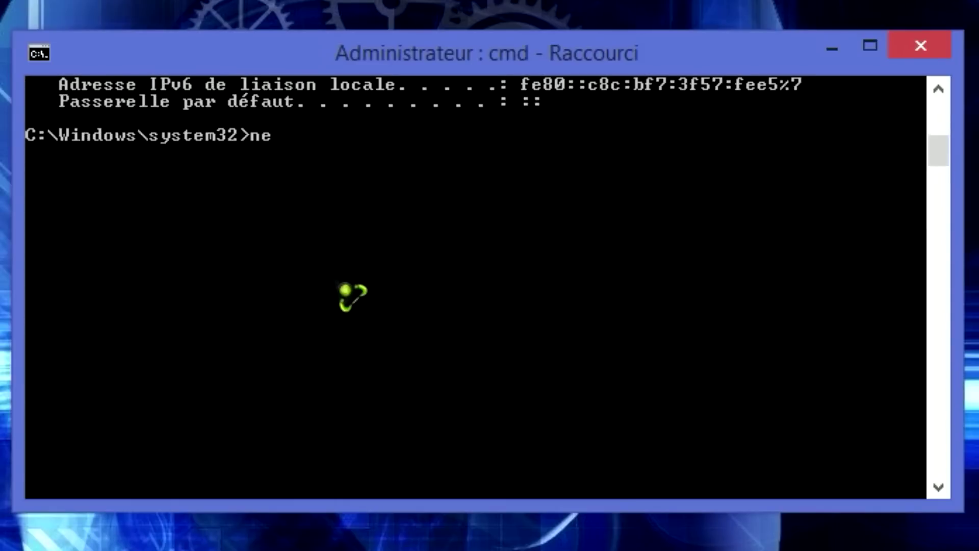
{"action": "type", "text": " \\\\"}
{"action": "right_click", "coordinate": [444, 202]}
{"action": "left_click", "coordinate": [520, 282]}
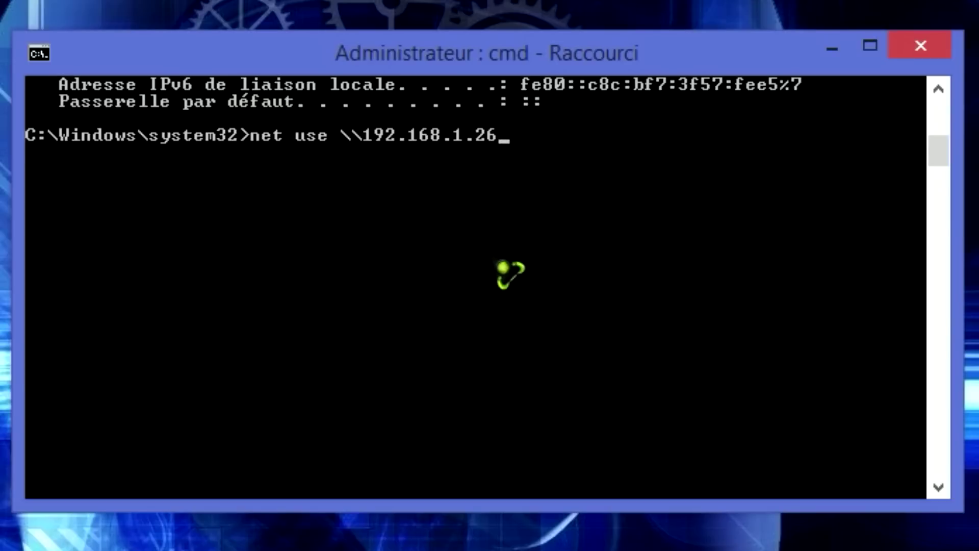
{"action": "key", "text": "Return"}
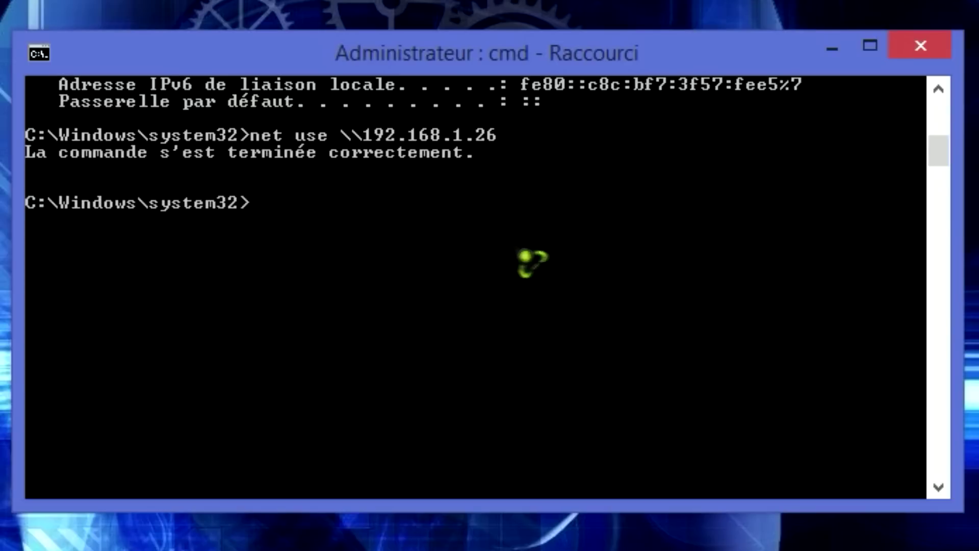
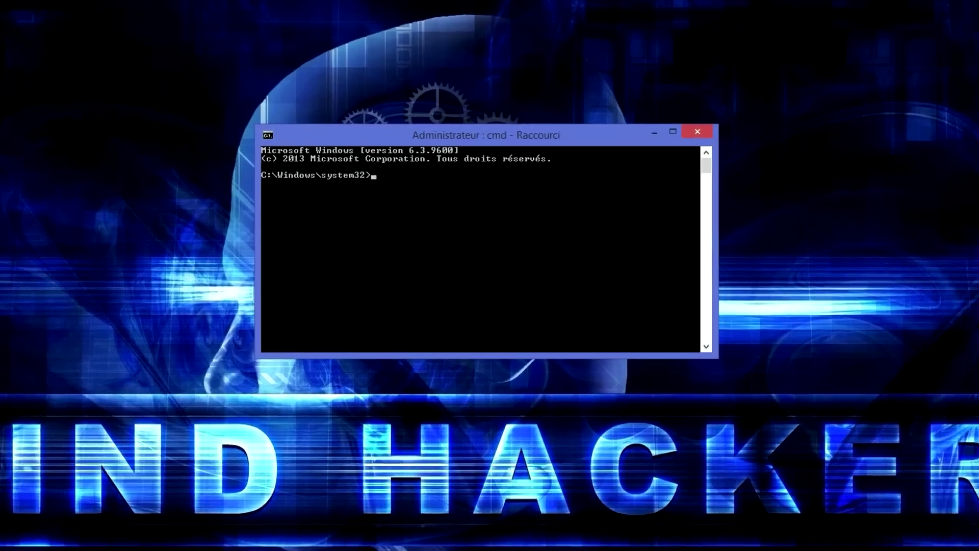
Start a system file check with sfc /scannow and interrupt the running scan
{"action": "type", "text": "sfc /scannow"}
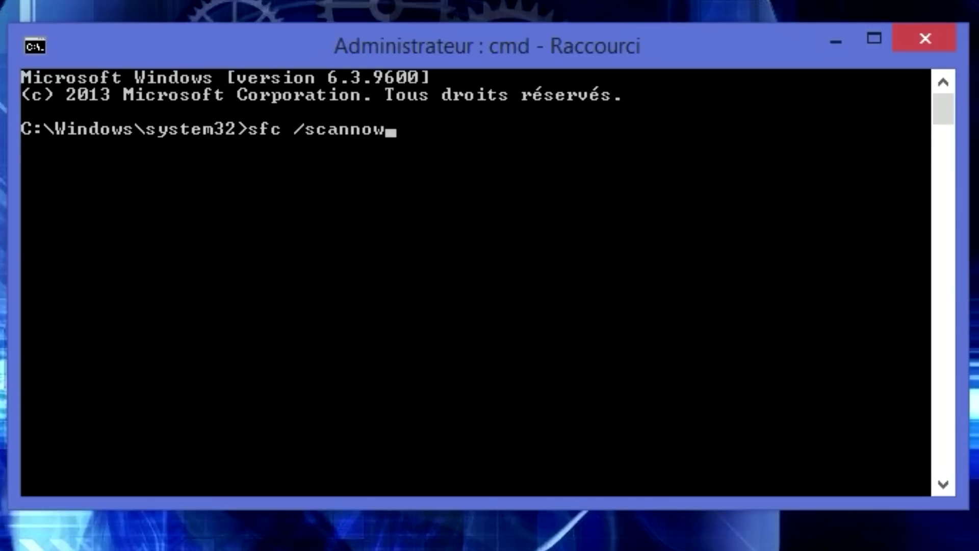
{"action": "key", "text": "Return"}
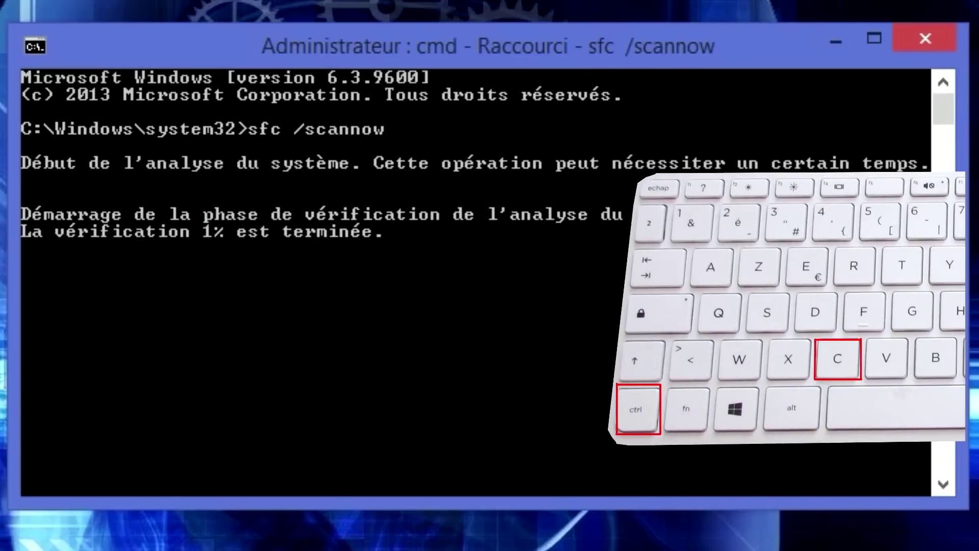
{"action": "key", "text": "ctrl+c"}
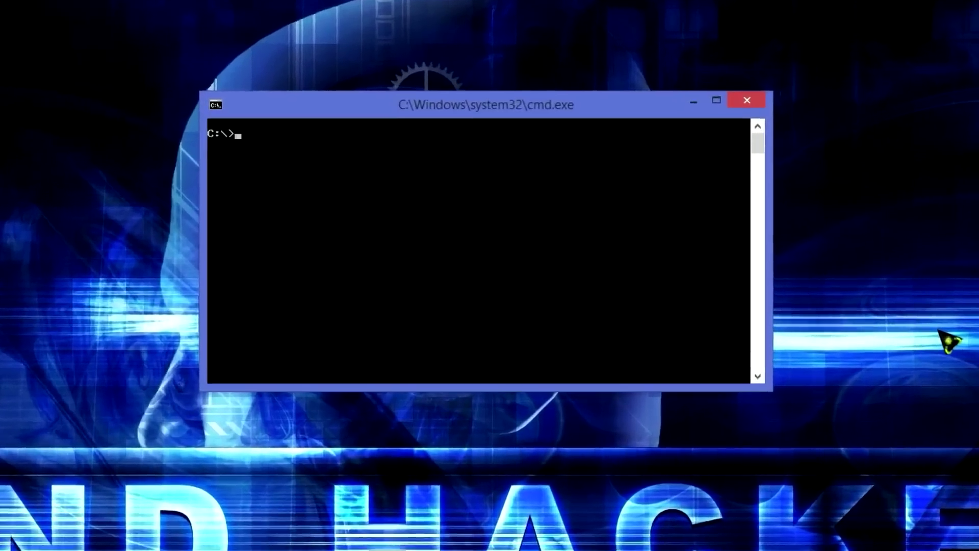
List the contents of the C:\ root directory by running dir
{"action": "type", "text": "dir"}
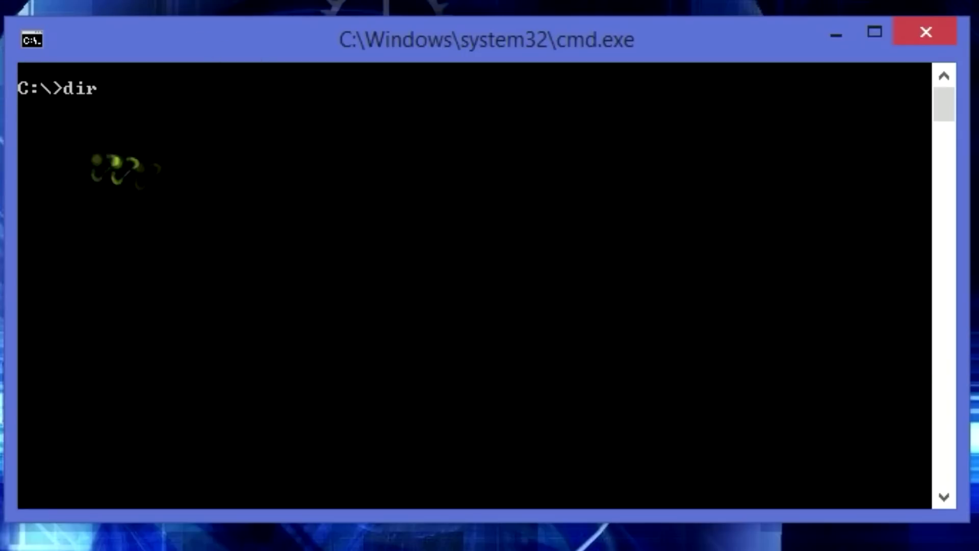
{"action": "key", "text": "Return"}
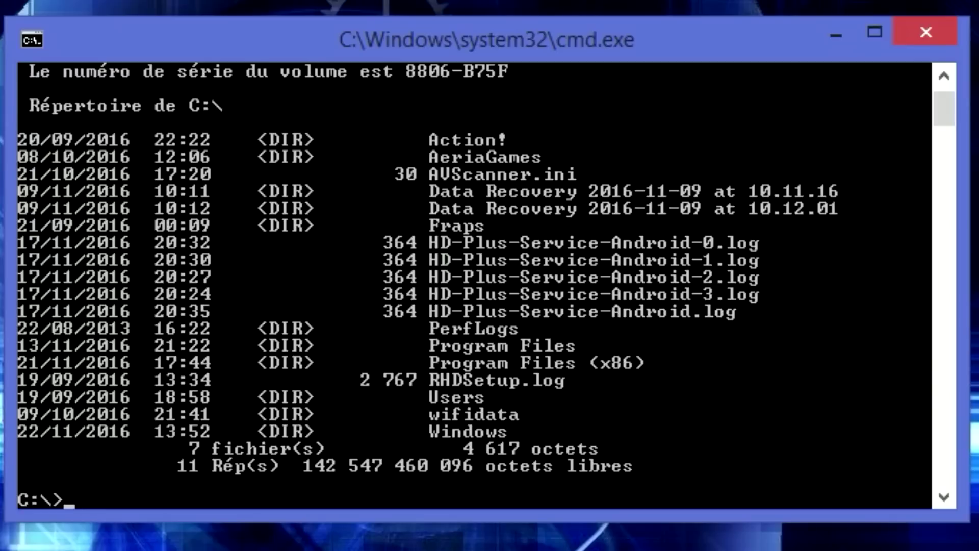
Run dir /s |more to list C:\ and its subdirectories page by page, and advance through several pages and lines
{"action": "type", "text": "dir /s"}
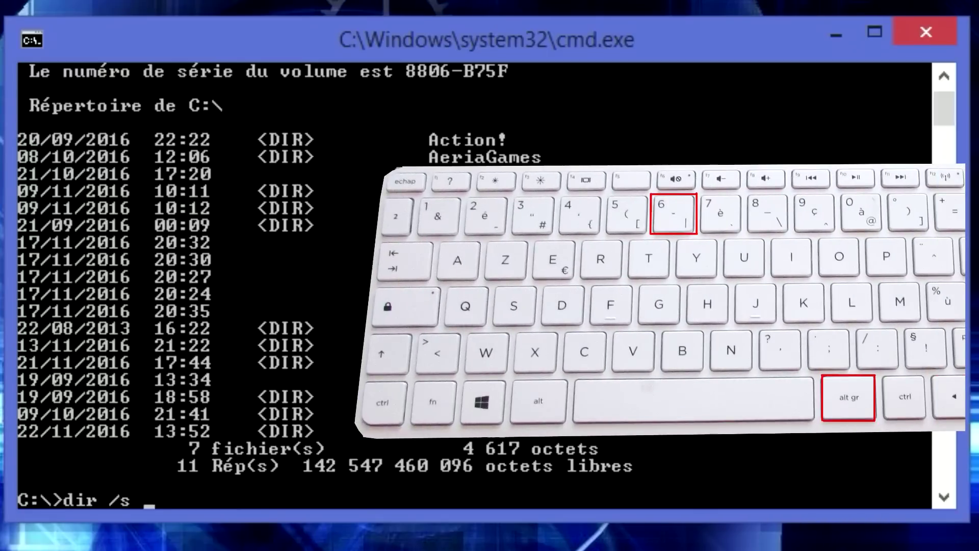
{"action": "type", "text": "|more"}
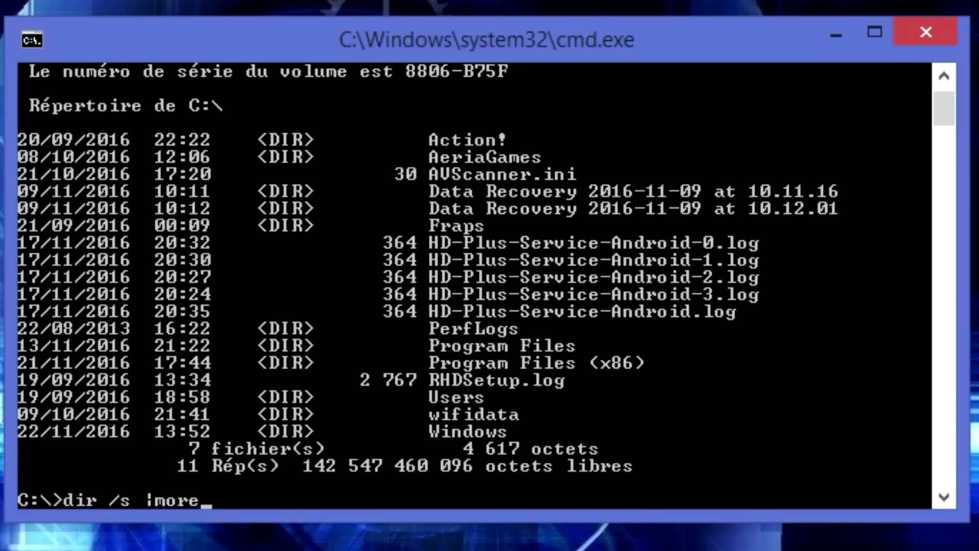
{"action": "key", "text": "Return"}
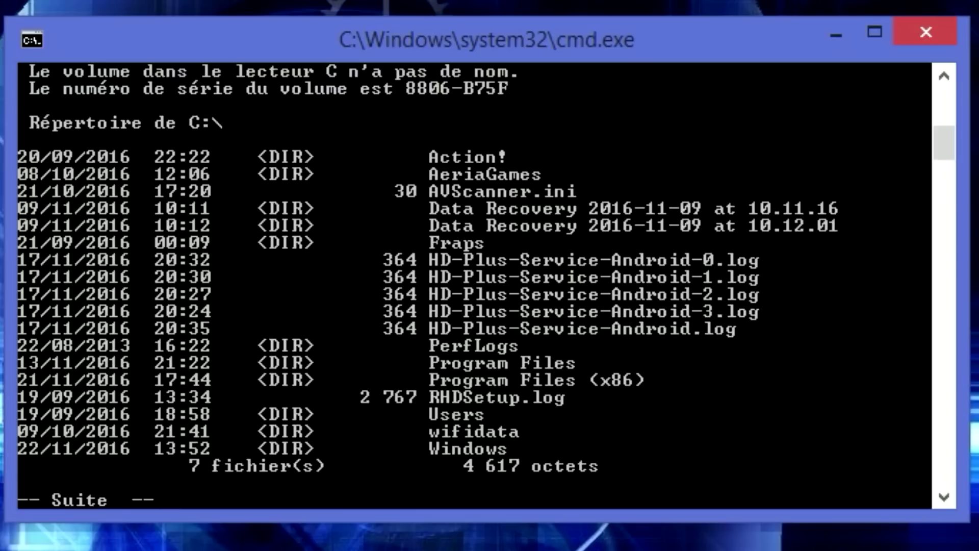
{"action": "key", "text": "space"}
{"action": "key", "text": "space"}
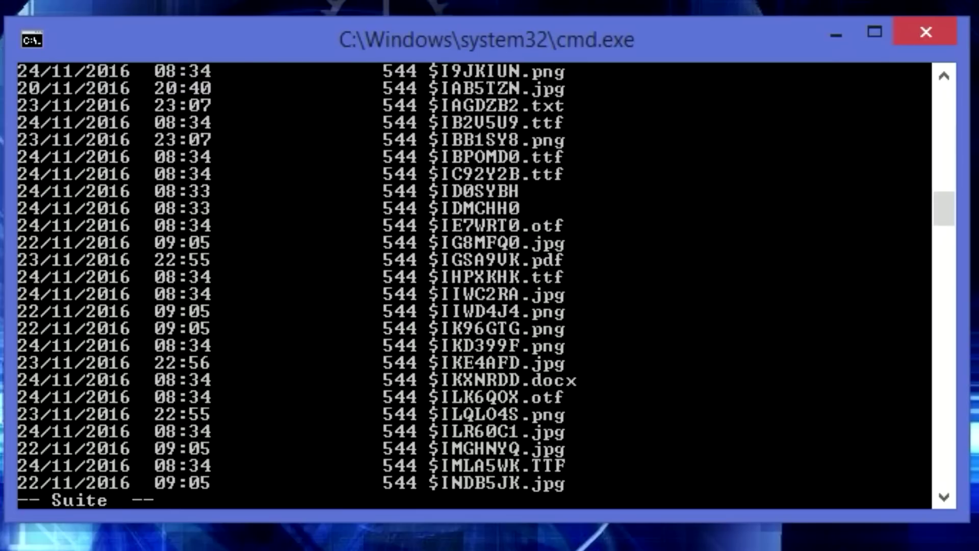
{"action": "key", "text": "space"}
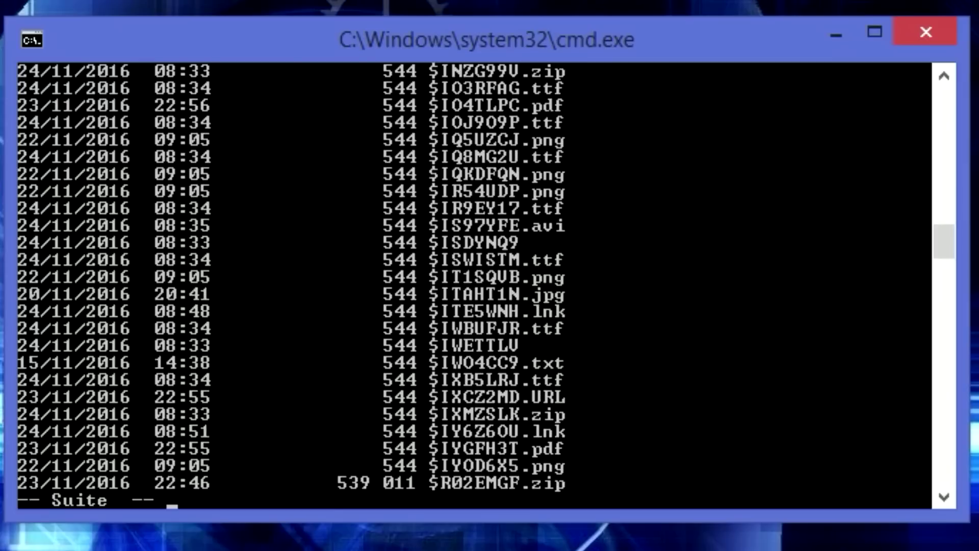
{"action": "key", "text": "Return"}
{"action": "key", "text": "Return"}
{"action": "key", "text": "Return"}
{"action": "key", "text": "Return"}
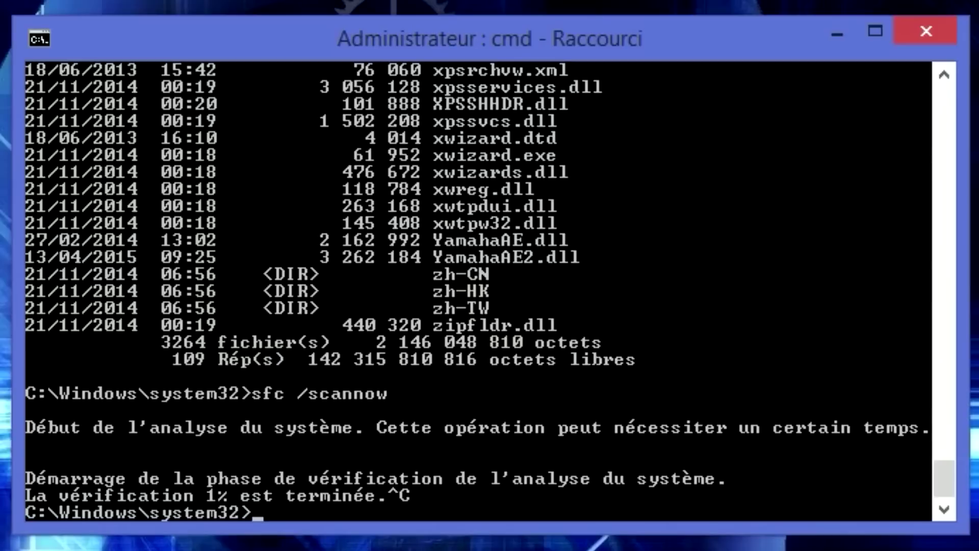
{"action": "left_click_drag", "start_coordinate": [703, 361], "coordinate": [28, 64]}
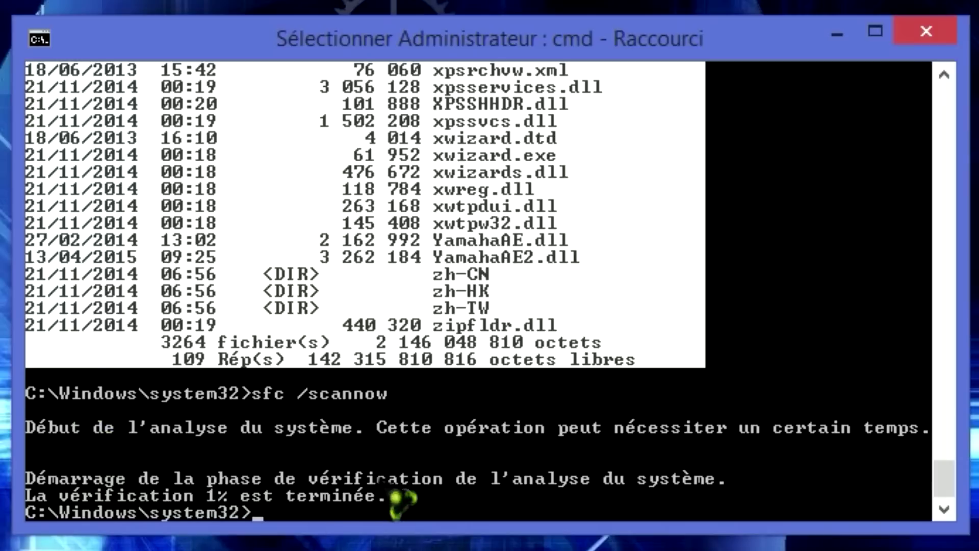
{"action": "left_click_drag", "start_coordinate": [411, 393], "coordinate": [9, 405]}
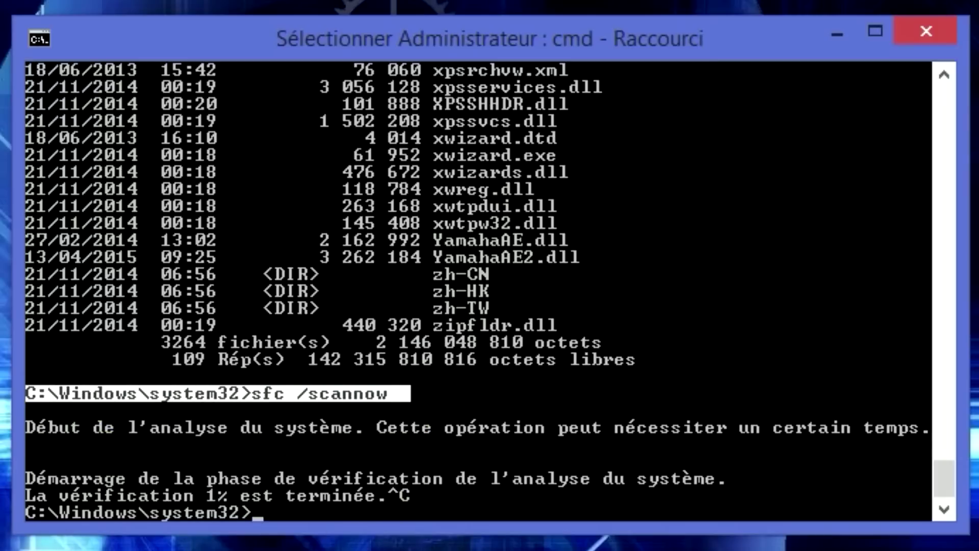
{"action": "left_click", "coordinate": [269, 513]}
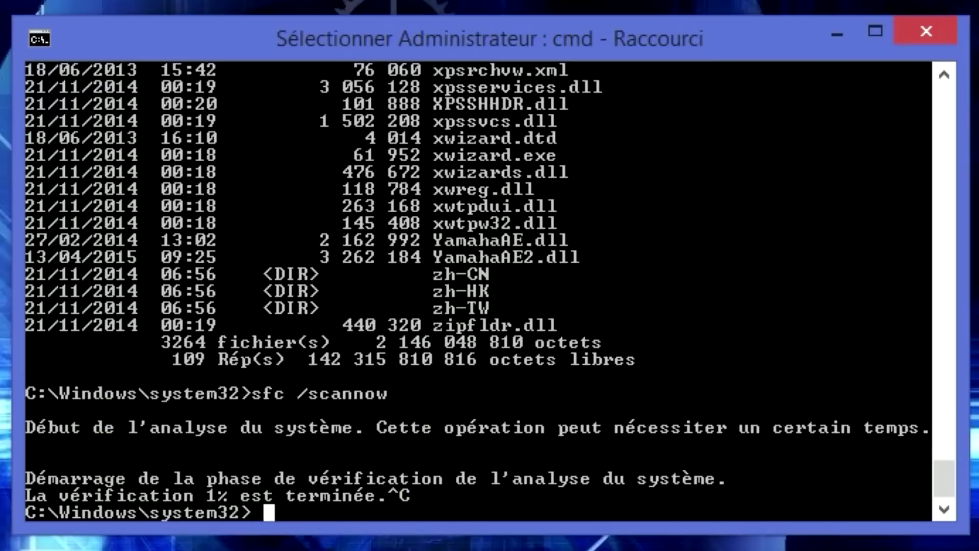
{"action": "left_click", "coordinate": [417, 377]}
Enter sfc /scannow again at the system32 prompt without running it, and clear the line
{"action": "type", "text": "s"}
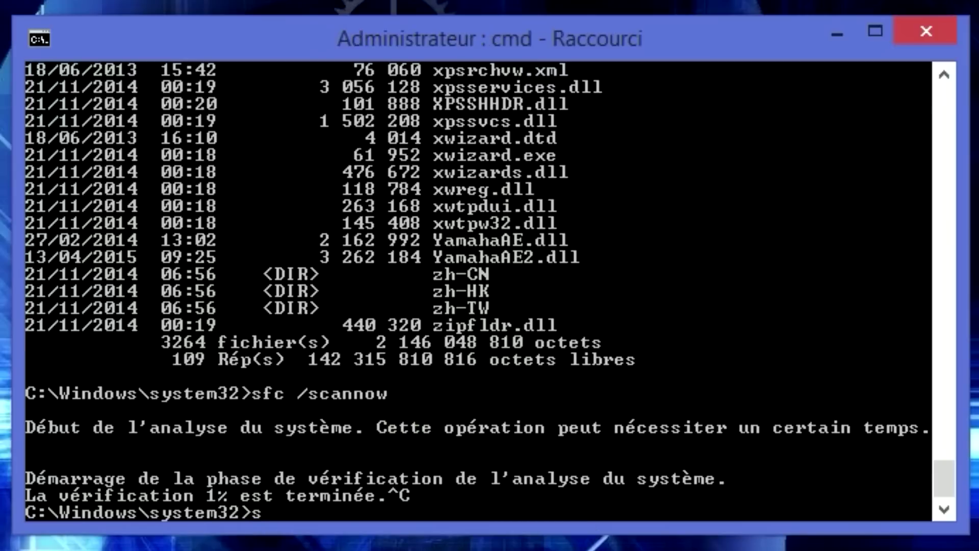
{"action": "type", "text": "fc /scannow"}
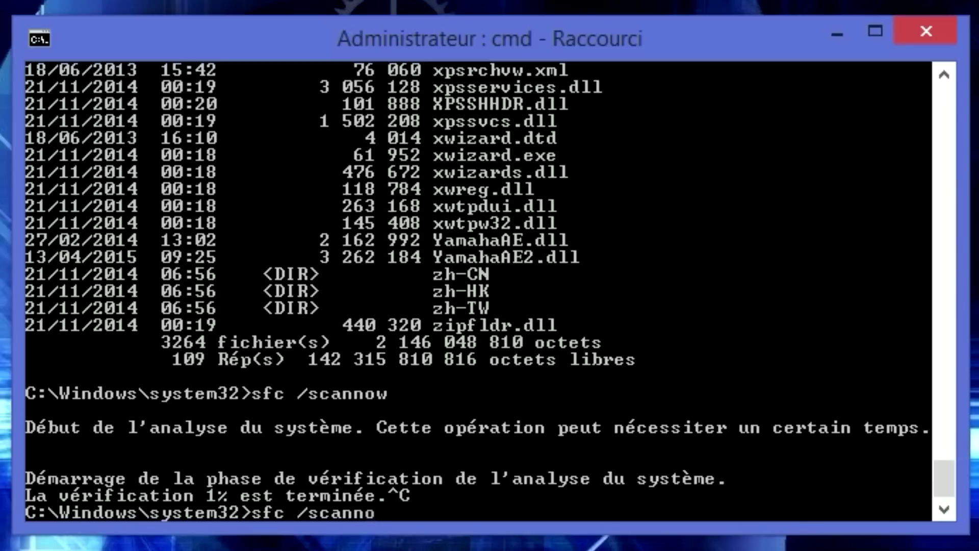
{"action": "key", "text": "BackSpace"}
{"action": "key", "text": "BackSpace"}
{"action": "key", "text": "BackSpace"}
{"action": "key", "text": "BackSpace"}
{"action": "key", "text": "BackSpace"}
{"action": "key", "text": "BackSpace"}
{"action": "key", "text": "BackSpace"}
{"action": "key", "text": "BackSpace"}
{"action": "key", "text": "BackSpace"}
{"action": "key", "text": "BackSpace"}
{"action": "key", "text": "BackSpace"}
{"action": "key", "text": "BackSpace"}
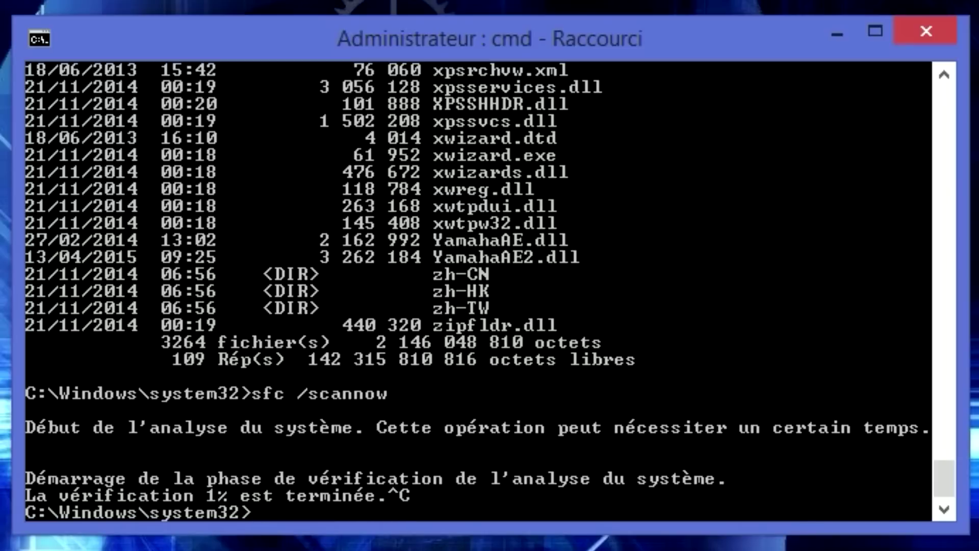
Copy the previous command up to the character "o" onto the prompt and erase the copied text
{"action": "key", "text": "F2"}
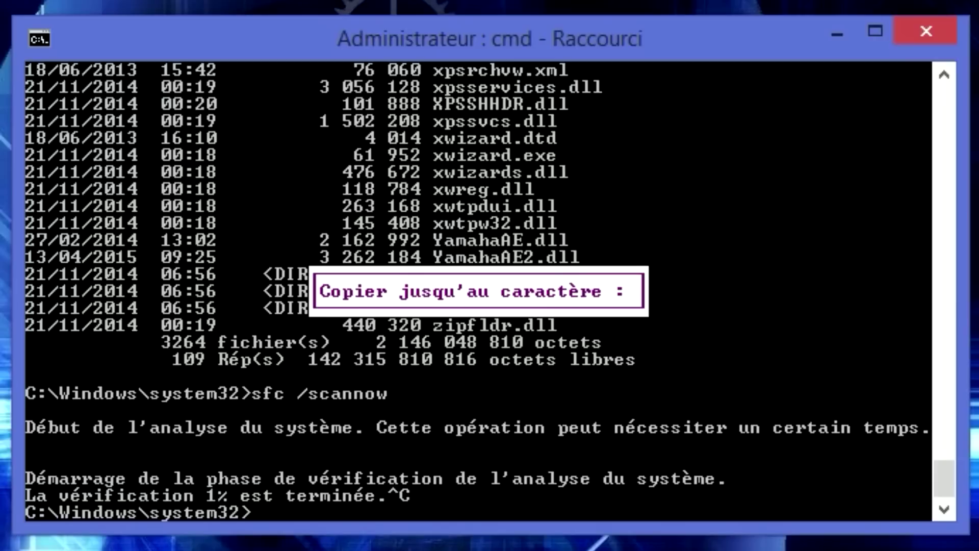
{"action": "key", "text": "o"}
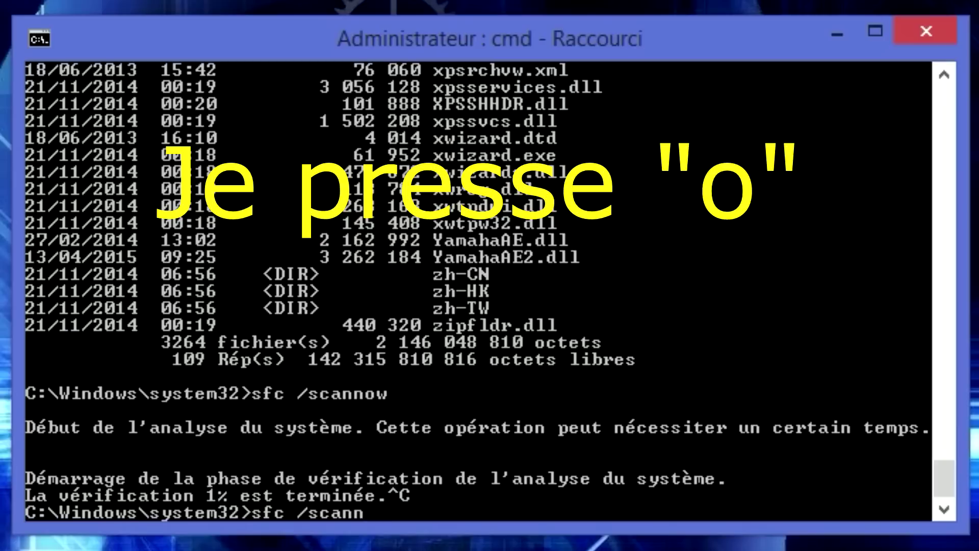
{"action": "key", "text": "BackSpace"}
{"action": "key", "text": "BackSpace"}
{"action": "key", "text": "BackSpace"}
{"action": "key", "text": "BackSpace"}
{"action": "key", "text": "BackSpace"}
{"action": "key", "text": "BackSpace"}
{"action": "key", "text": "BackSpace"}
{"action": "key", "text": "BackSpace"}
{"action": "key", "text": "BackSpace"}
{"action": "key", "text": "BackSpace"}
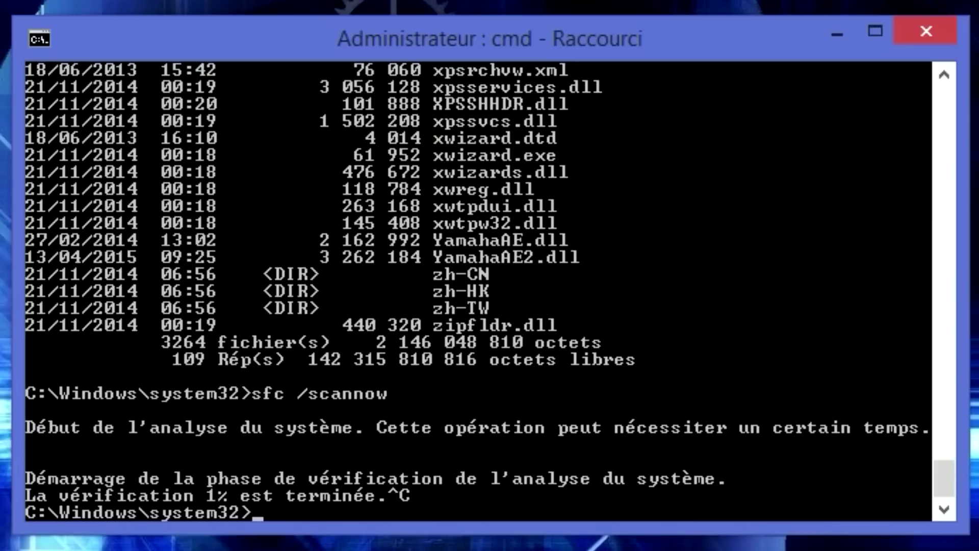
Recall the last command, sfc /scannow, at the prompt and erase it without running it
{"action": "key", "text": "Up"}
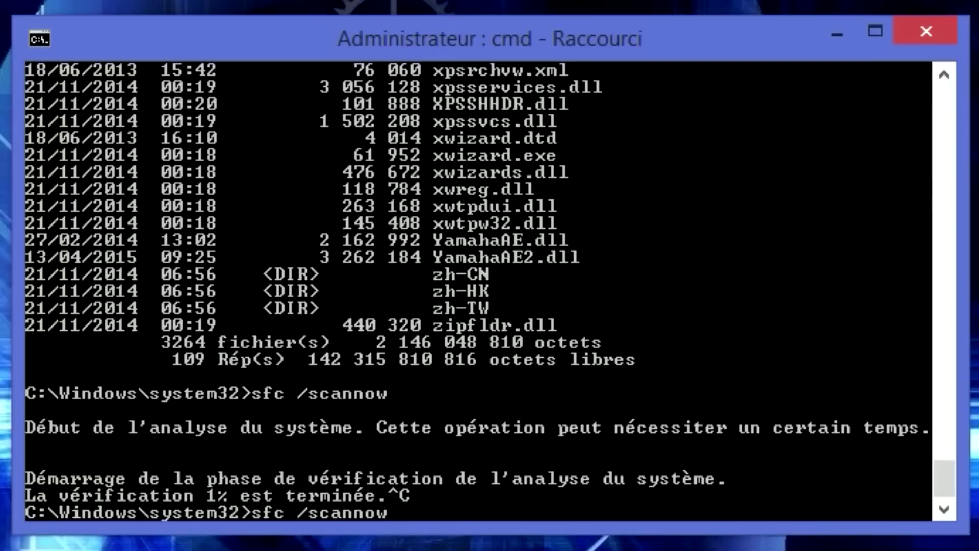
{"action": "key", "text": "BackSpace"}
{"action": "key", "text": "BackSpace"}
{"action": "key", "text": "BackSpace"}
{"action": "key", "text": "BackSpace"}
{"action": "key", "text": "BackSpace"}
{"action": "key", "text": "BackSpace"}
{"action": "key", "text": "BackSpace"}
{"action": "key", "text": "BackSpace"}
{"action": "key", "text": "BackSpace"}
{"action": "key", "text": "BackSpace"}
{"action": "key", "text": "BackSpace"}
{"action": "key", "text": "BackSpace"}
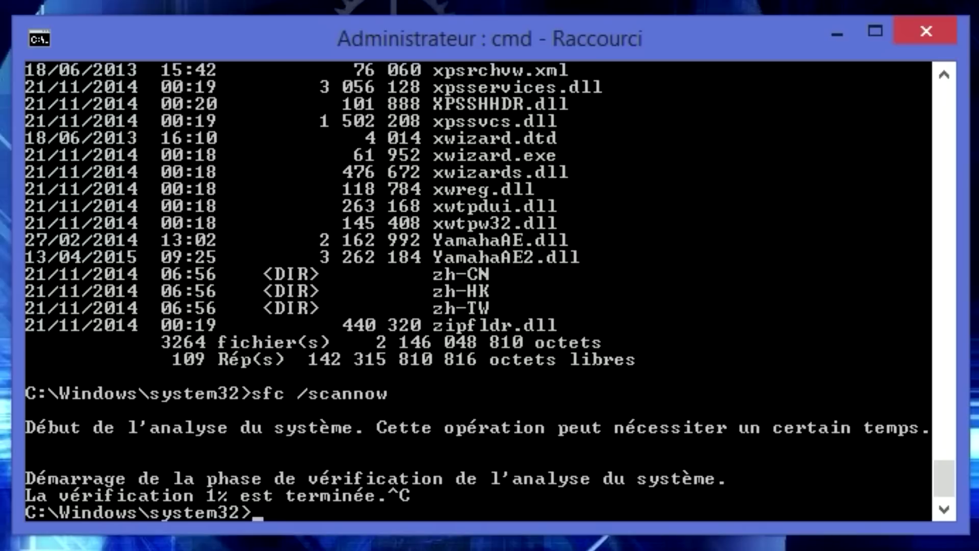
Step back two entries in the command history to recall dir, and erase it from the prompt
{"action": "key", "text": "Up"}
{"action": "key", "text": "Up"}
{"action": "key", "text": "BackSpace"}
{"action": "key", "text": "BackSpace"}
{"action": "key", "text": "BackSpace"}
Display the command history list and run its dir entry
{"action": "key", "text": "F7"}
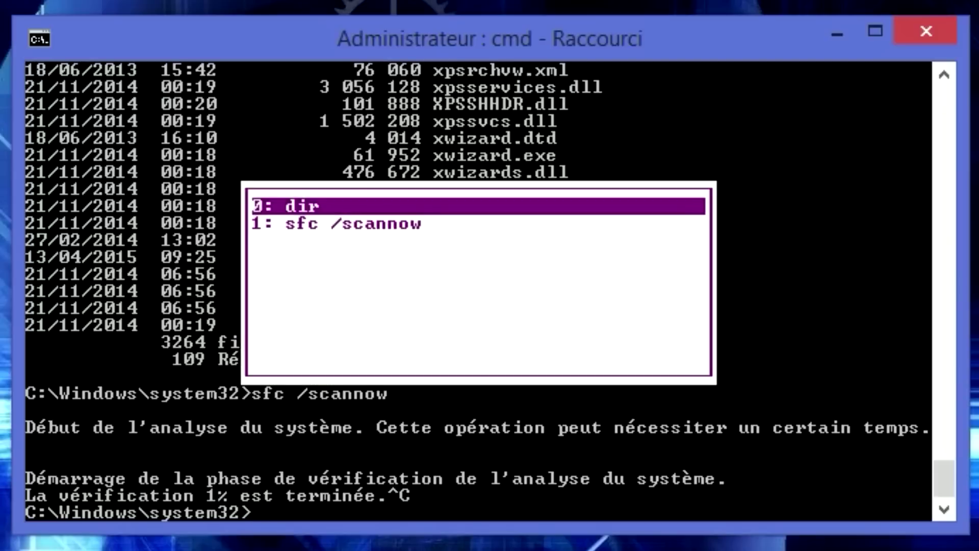
{"action": "key", "text": "Down"}
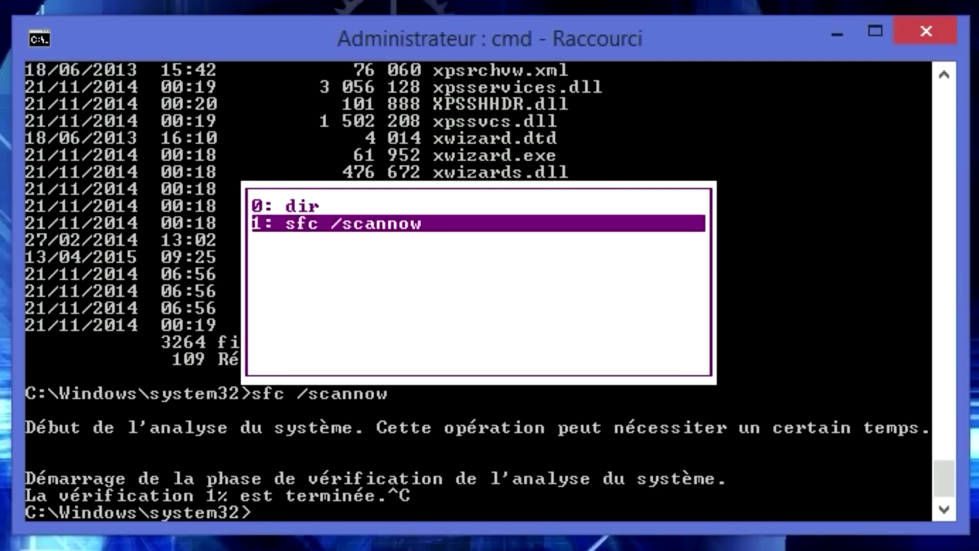
{"action": "key", "text": "Up"}
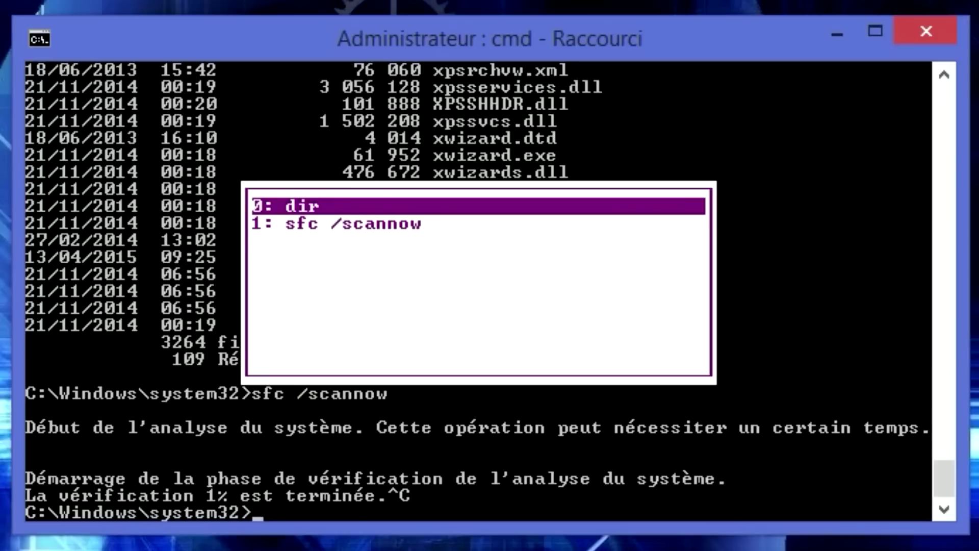
{"action": "key", "text": "Return"}
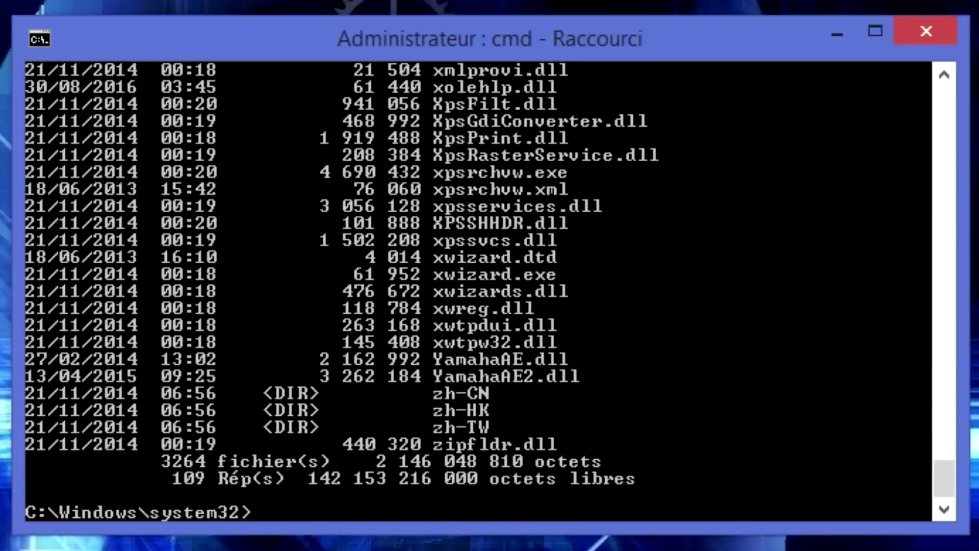
Dismiss the command number prompt and run sfc /scannow again
{"action": "key", "text": "F9"}
{"action": "key", "text": "Escape"}
{"action": "type", "text": "sfc /scannow"}
{"action": "key", "text": "Return"}
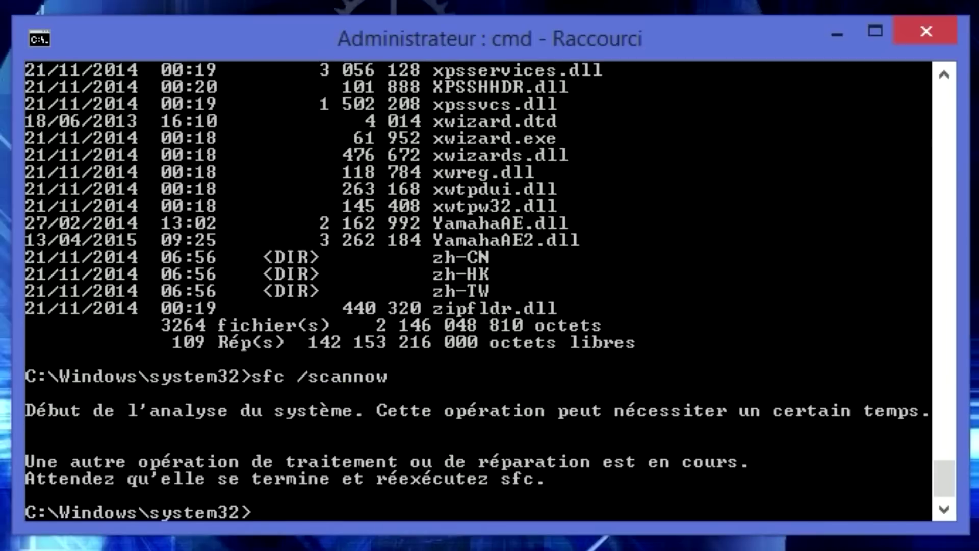
Run dir to list the system32 directory and ipconfig to display the network configuration
{"action": "type", "text": "dir"}
{"action": "key", "text": "Return"}
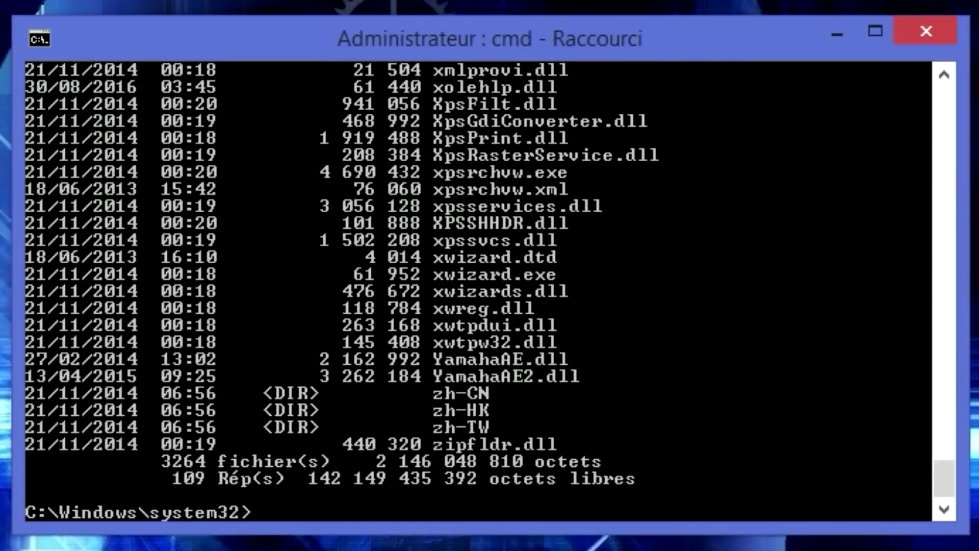
{"action": "type", "text": "ipconfig"}
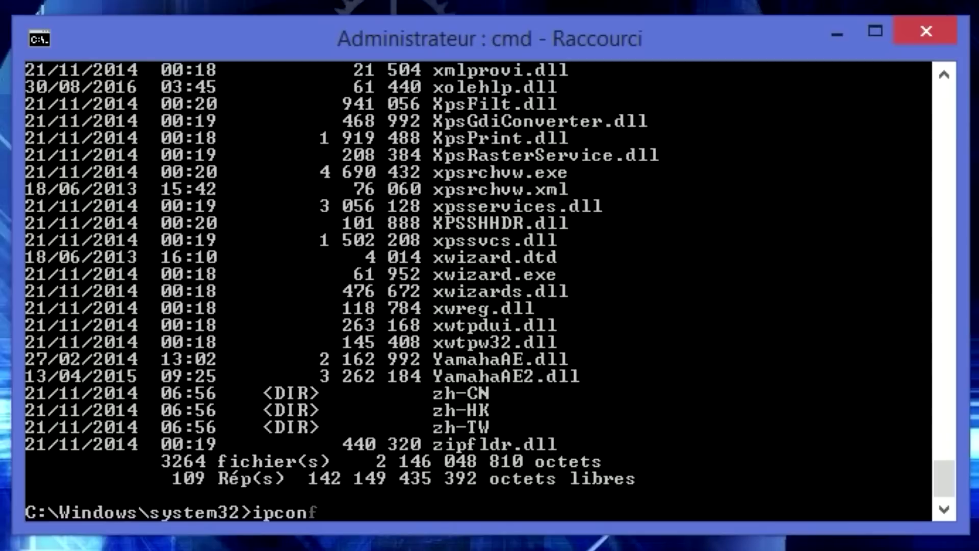
{"action": "key", "text": "Return"}
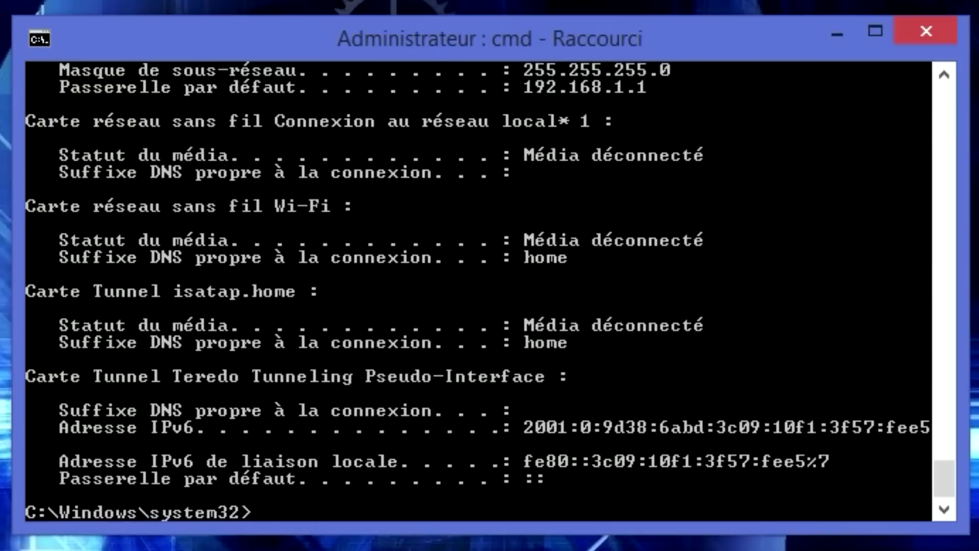
Recall a command from the history by its number, 1
{"action": "key", "text": "F9"}
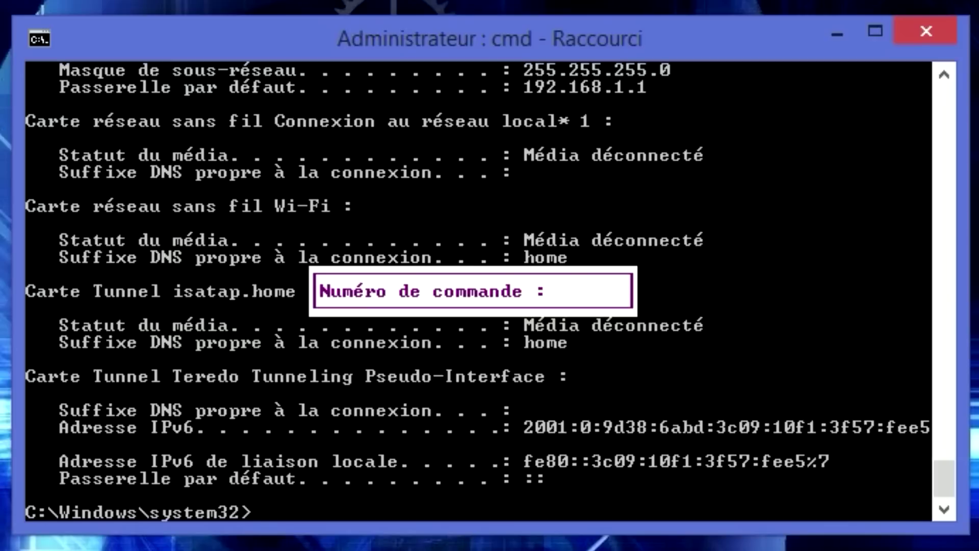
{"action": "type", "text": "1"}
{"action": "key", "text": "Return"}
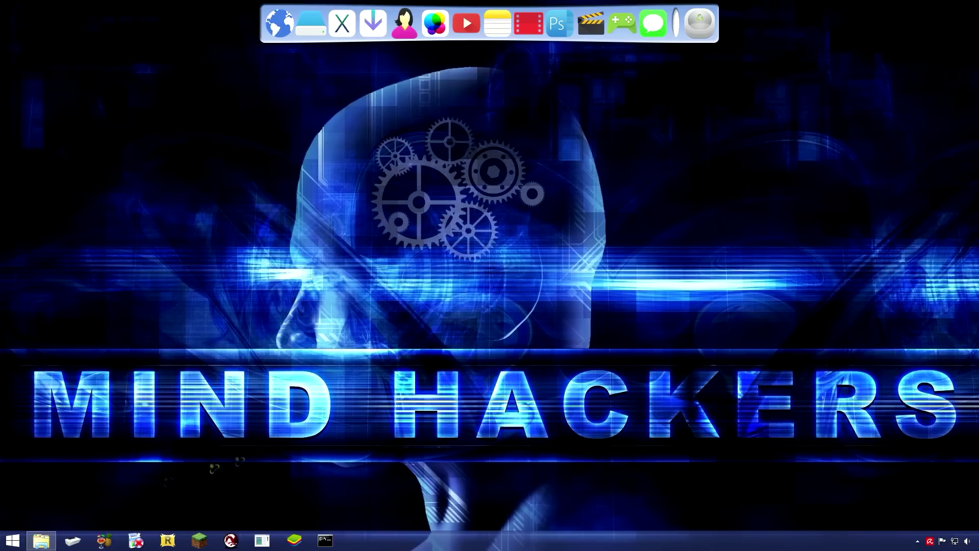
View the user's home folder in File Explorer and minimize the window
{"action": "left_click", "coordinate": [41, 541]}
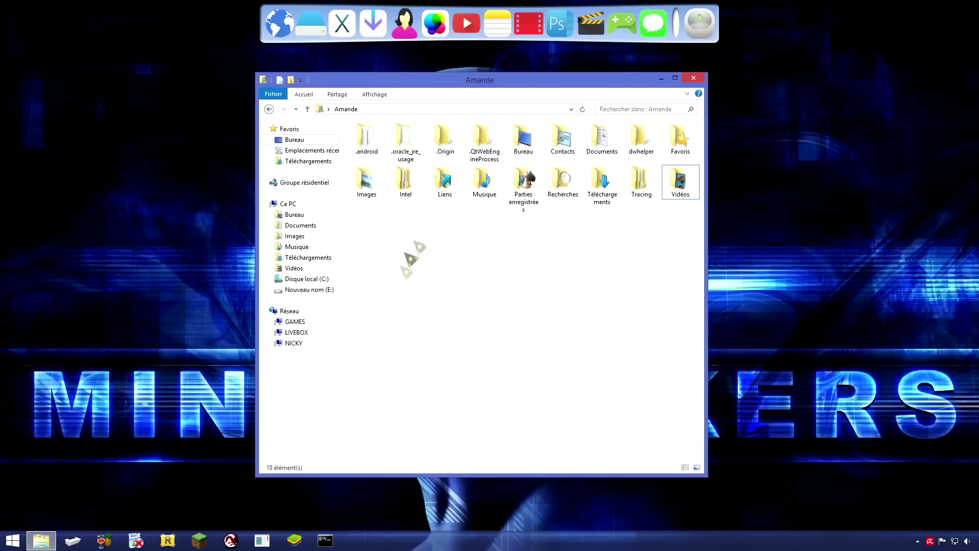
{"action": "left_click", "coordinate": [662, 79]}
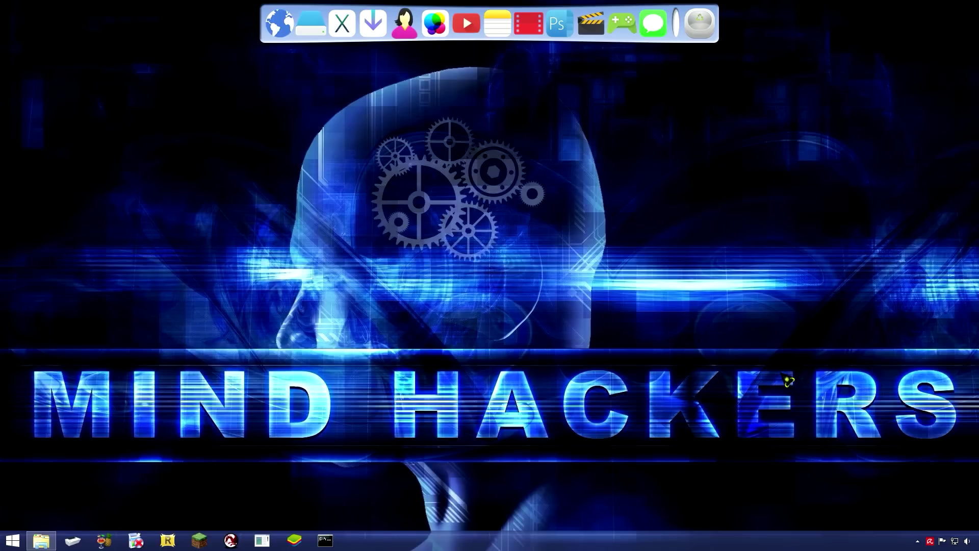
Open a new Command Prompt window by running cmd and move it to the middle of the desktop
{"action": "key", "text": "super+r"}
{"action": "type", "text": "cmd"}
{"action": "key", "text": "Return"}
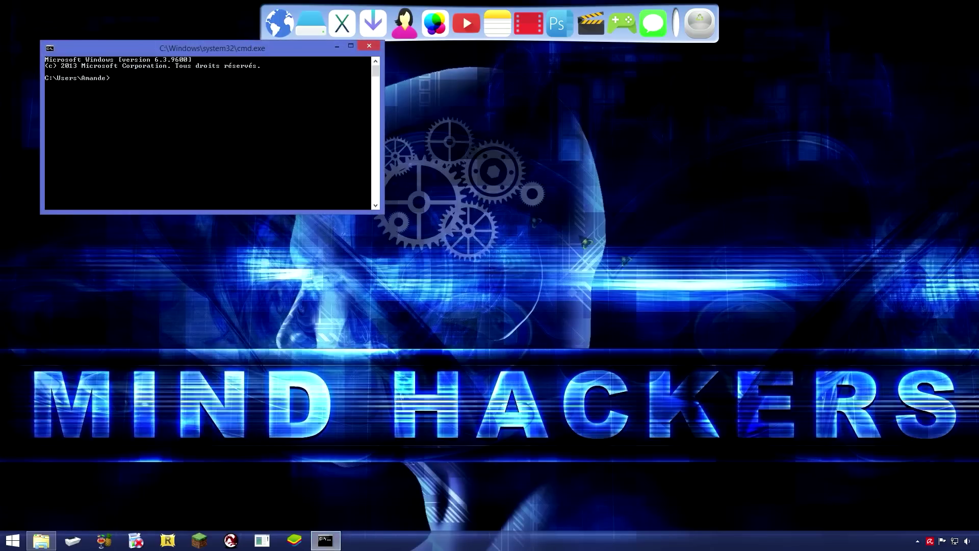
{"action": "left_click_drag", "start_coordinate": [220, 48], "coordinate": [469, 155]}
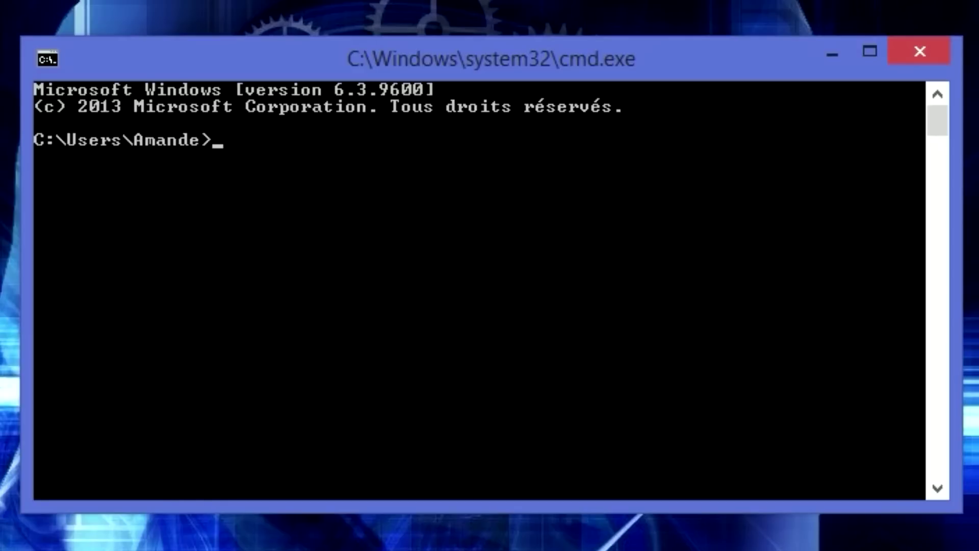
Run ipconfig with its output redirected to a new file named info.txt
{"action": "type", "text": "ipconfig"}
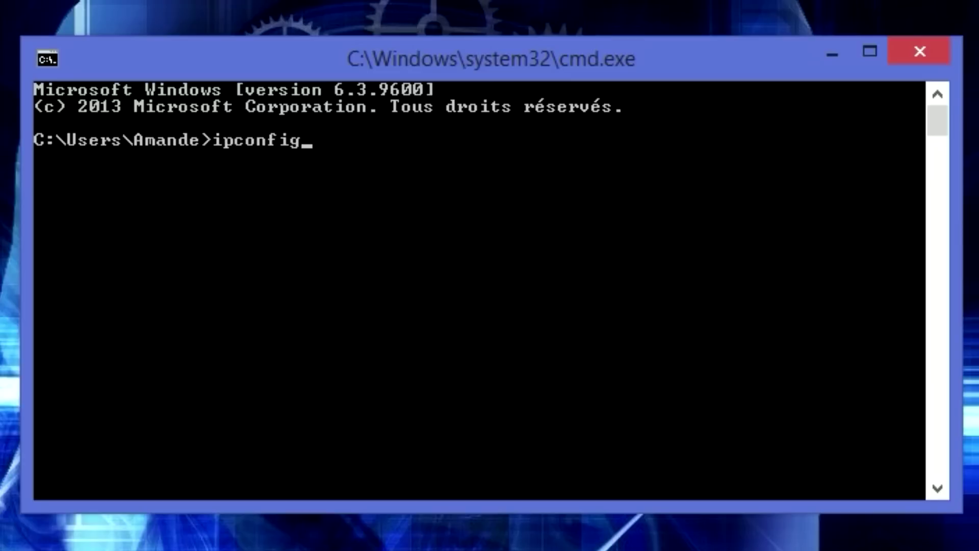
{"action": "type", "text": ">"}
{"action": "type", "text": "info.txt"}
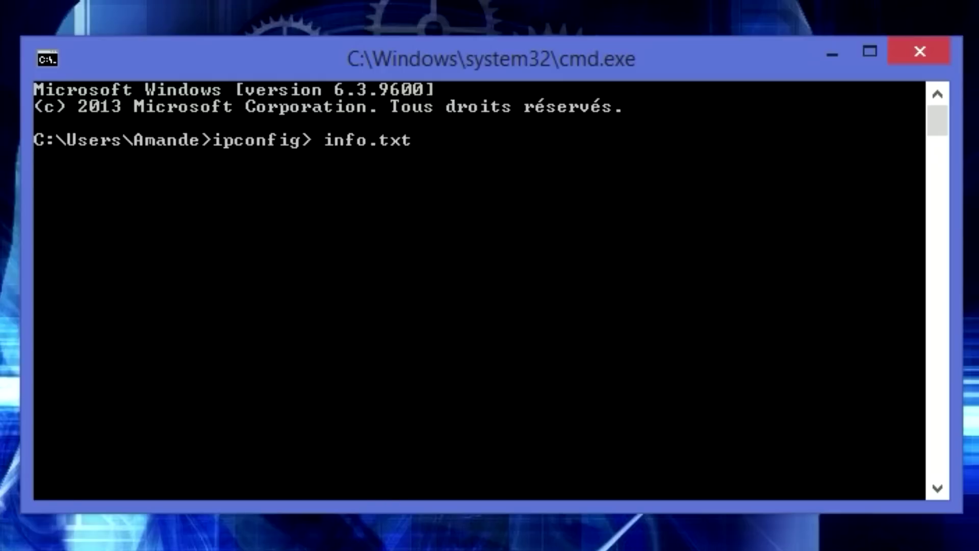
{"action": "key", "text": "Return"}
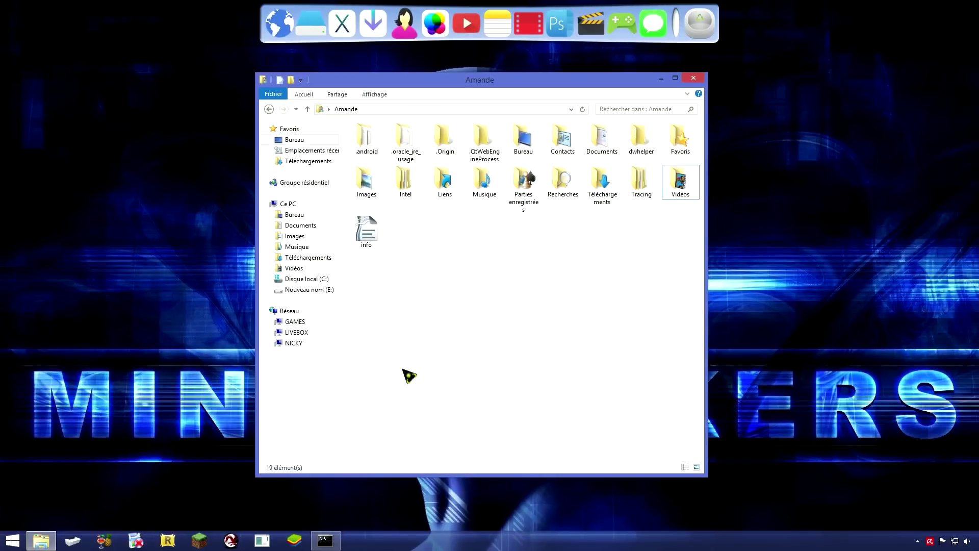
Open the info file from the user's home folder to review the saved network configuration, then close it and minimize the folder window
{"action": "double_click", "coordinate": [375, 243]}
{"action": "left_click_drag", "start_coordinate": [274, 182], "coordinate": [539, 454]}
{"action": "left_click", "coordinate": [512, 452]}
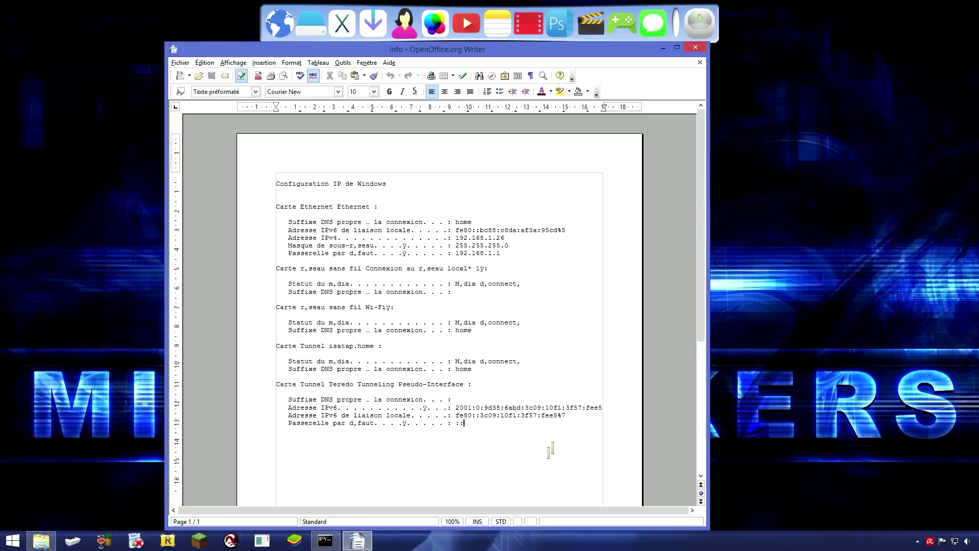
{"action": "left_click", "coordinate": [697, 48]}
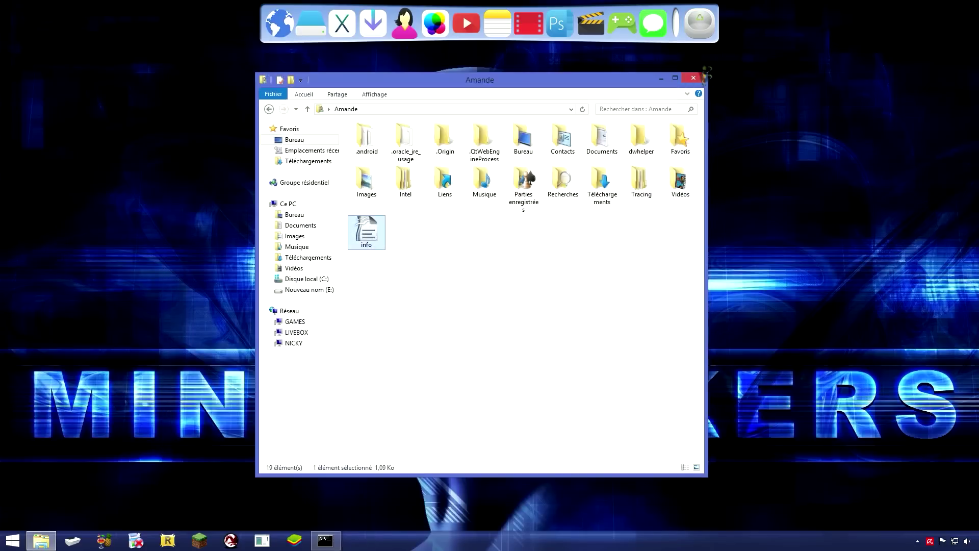
{"action": "left_click", "coordinate": [663, 82]}
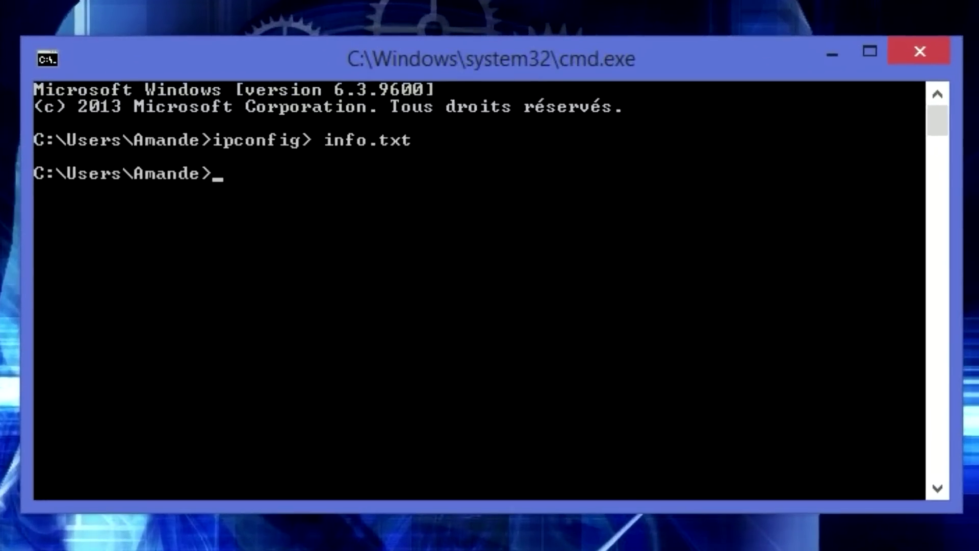
Run ipconfig in the Command Prompt to look up the computer's IPv4 address
{"action": "type", "text": "ipcong"}
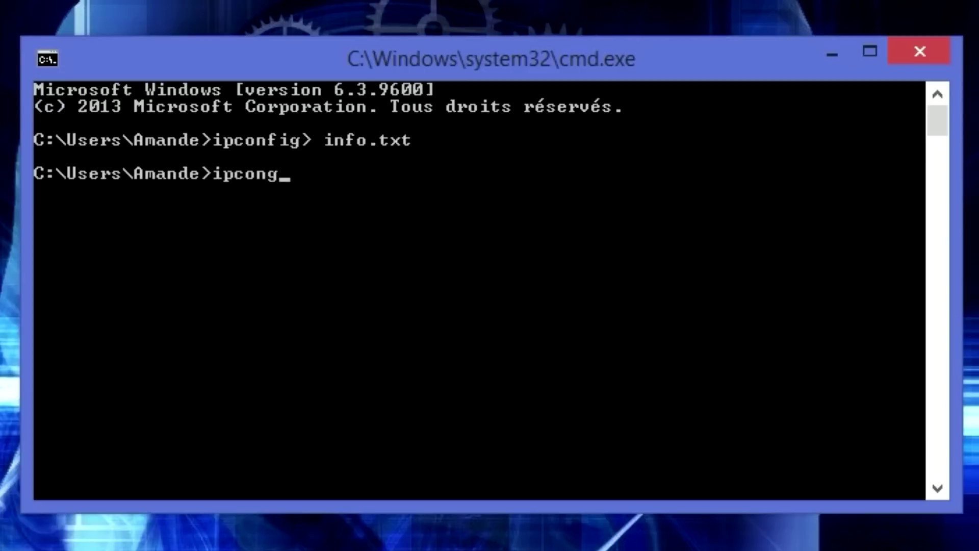
{"action": "key", "text": "BackSpace"}
{"action": "type", "text": "fig"}
{"action": "key", "text": "Return"}
{"action": "scroll", "coordinate": [589, 385], "scroll_direction": "up", "scroll_amount": 3}
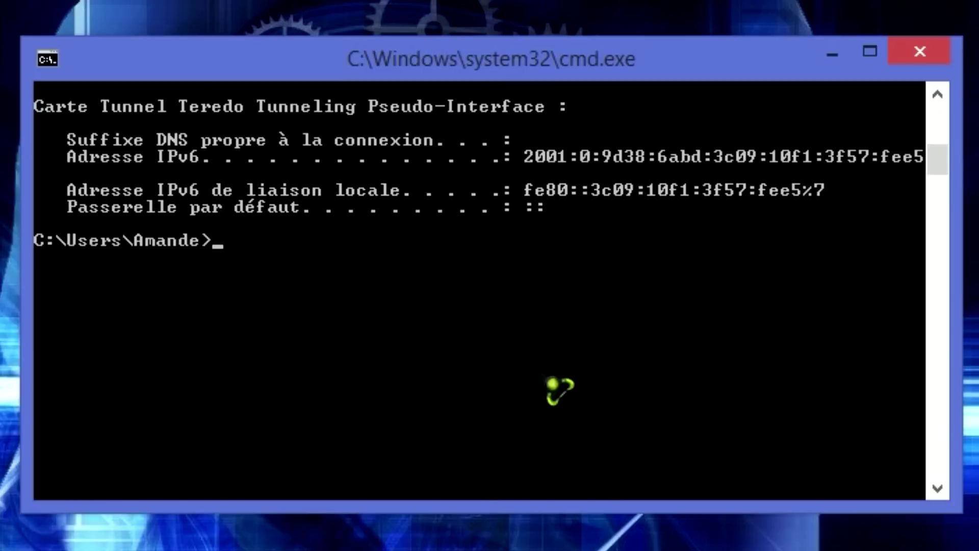
Ping 192.168.1.26 and redirect the output to a new file named ip.txt
{"action": "type", "text": "ping 192.168.1.26"}
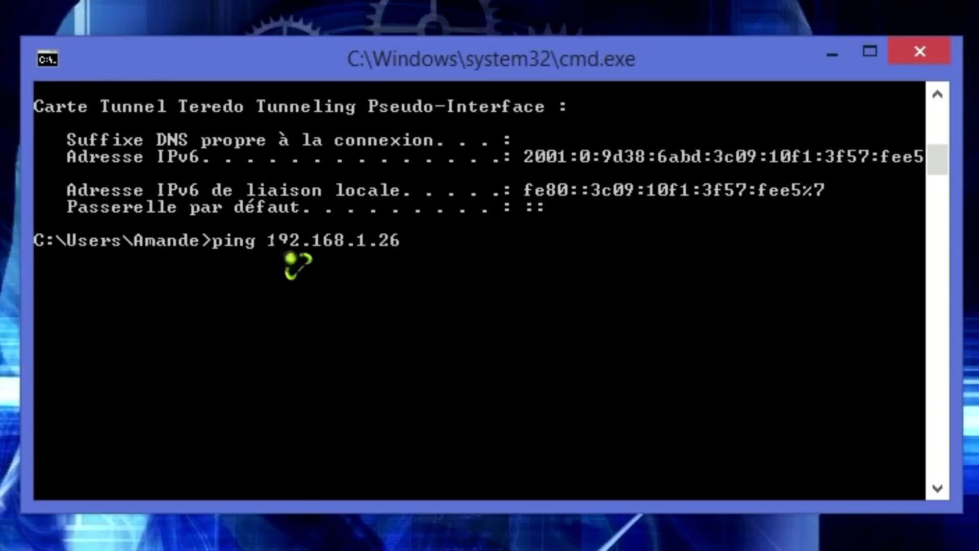
{"action": "type", "text": ">"}
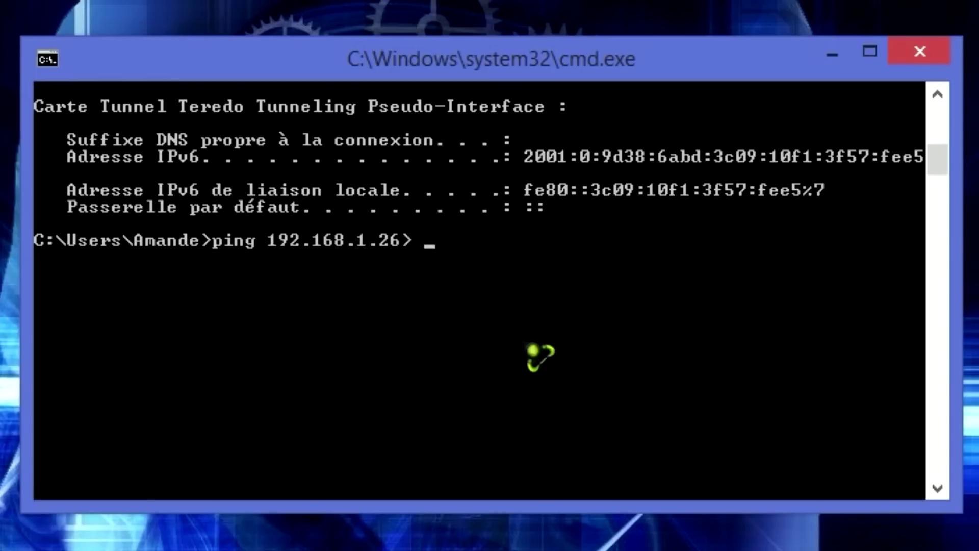
{"action": "type", "text": " ip.txt"}
{"action": "key", "text": "Return"}
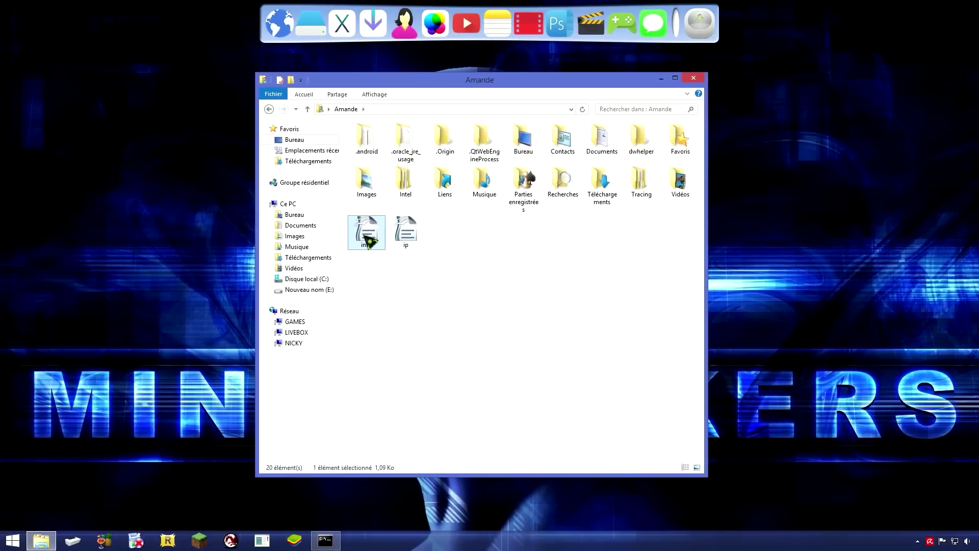
Open the ip file from the home folder to check the saved ping output, then close it and minimize the folder window
{"action": "left_click", "coordinate": [411, 237]}
{"action": "double_click", "coordinate": [411, 239]}
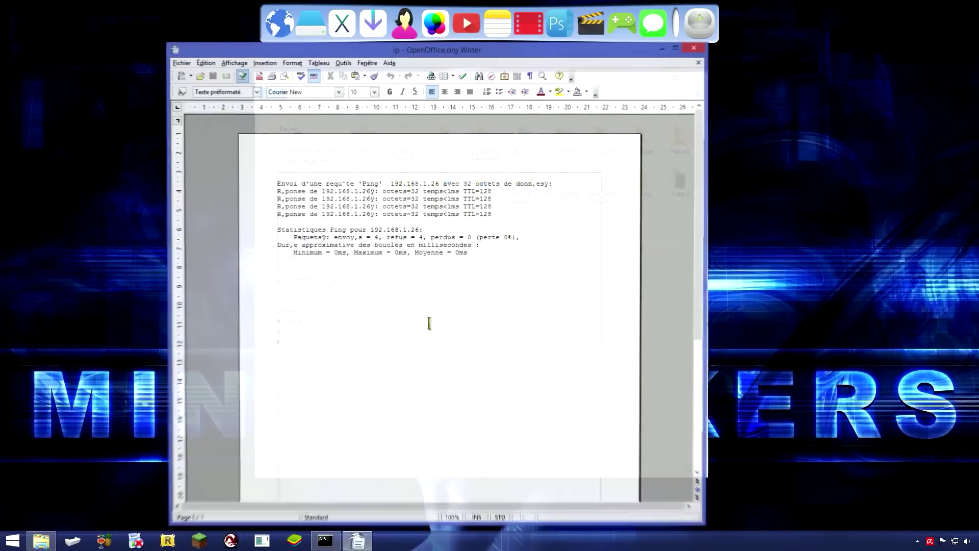
{"action": "left_click", "coordinate": [695, 47]}
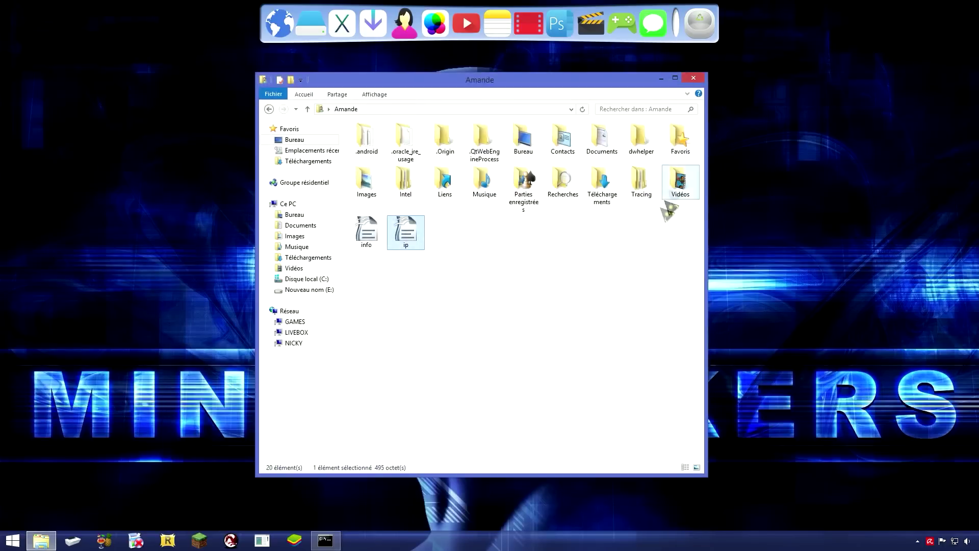
{"action": "left_click", "coordinate": [661, 78]}
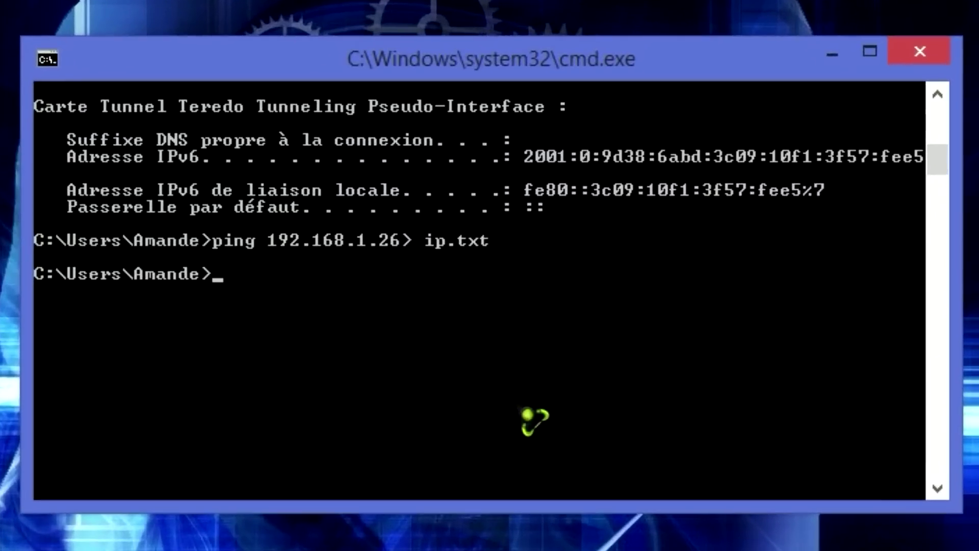
Recall the previous ping command and replace its output file name with info.txt
{"action": "key", "text": "Up"}
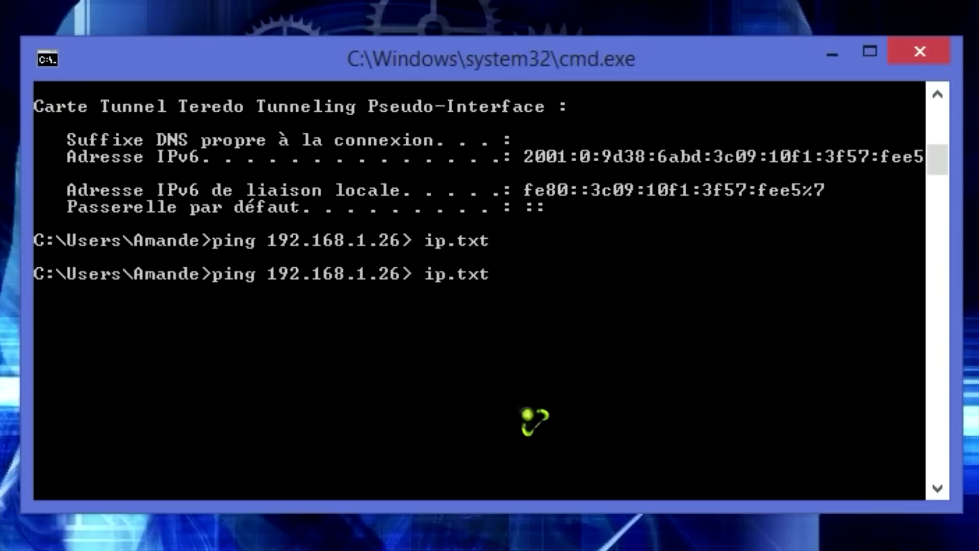
{"action": "key", "text": "BackSpace"}
{"action": "key", "text": "BackSpace"}
{"action": "key", "text": "BackSpace"}
{"action": "key", "text": "BackSpace"}
{"action": "key", "text": "BackSpace"}
{"action": "key", "text": "BackSpace"}
{"action": "type", "text": "info.txt"}
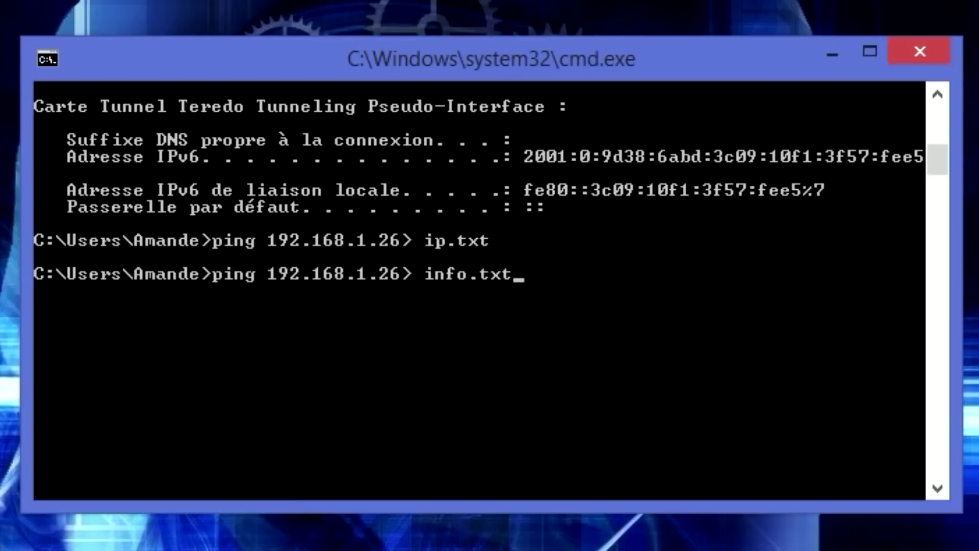
Change the redirection to >> and run ping 192.168.1.26>> info.txt to append the output to the existing file
{"action": "key", "text": "BackSpace"}
{"action": "key", "text": "BackSpace"}
{"action": "key", "text": "BackSpace"}
{"action": "key", "text": "BackSpace"}
{"action": "key", "text": "BackSpace"}
{"action": "key", "text": "BackSpace"}
{"action": "key", "text": "BackSpace"}
{"action": "key", "text": "BackSpace"}
{"action": "key", "text": "BackSpace"}
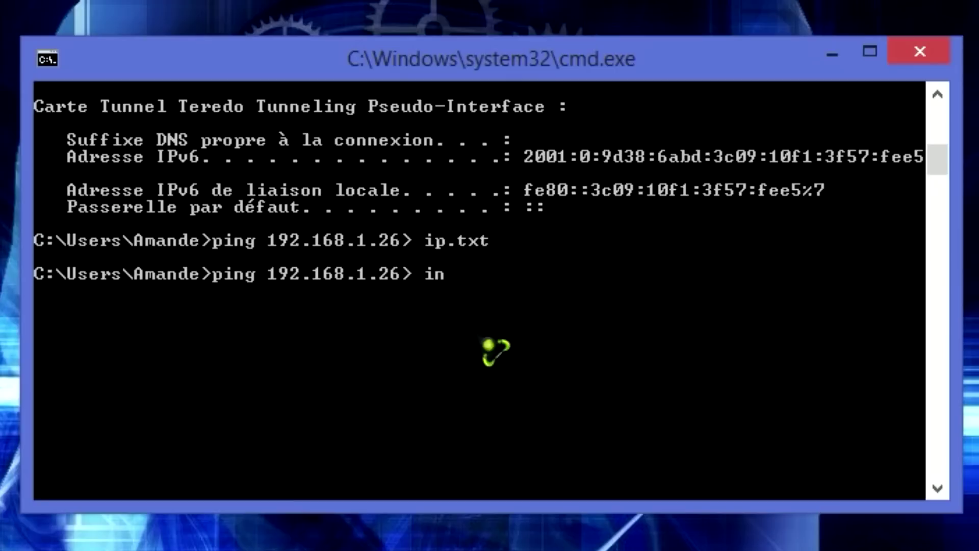
{"action": "type", "text": ">"}
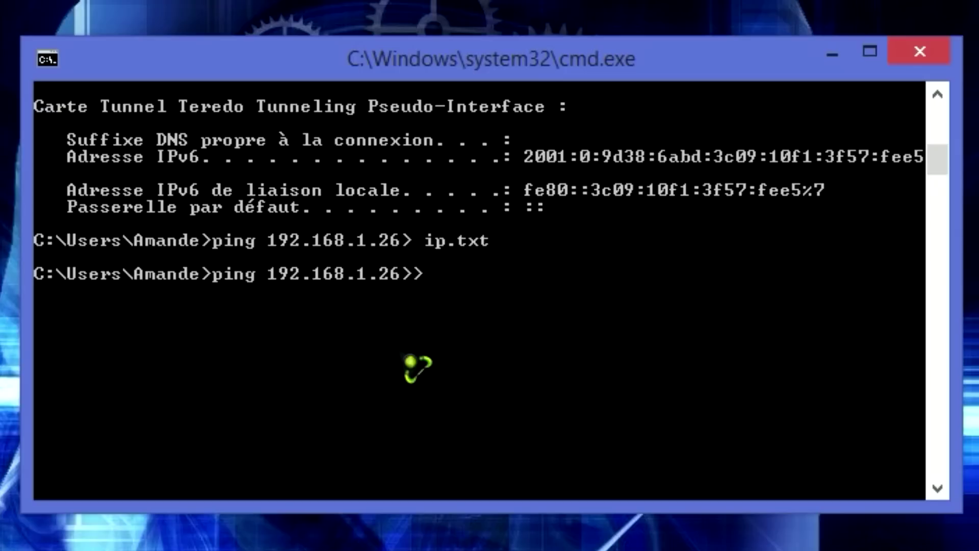
{"action": "type", "text": " info.txt"}
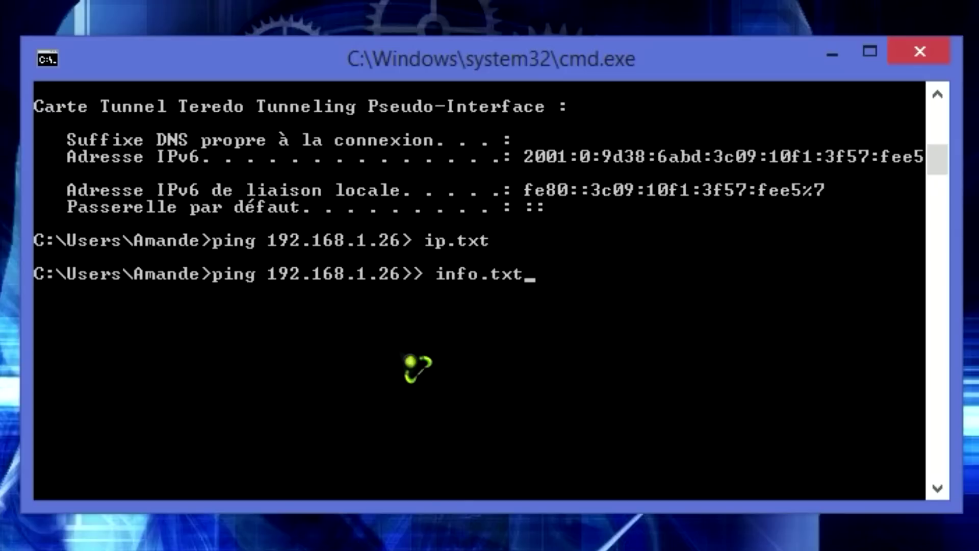
{"action": "key", "text": "Return"}
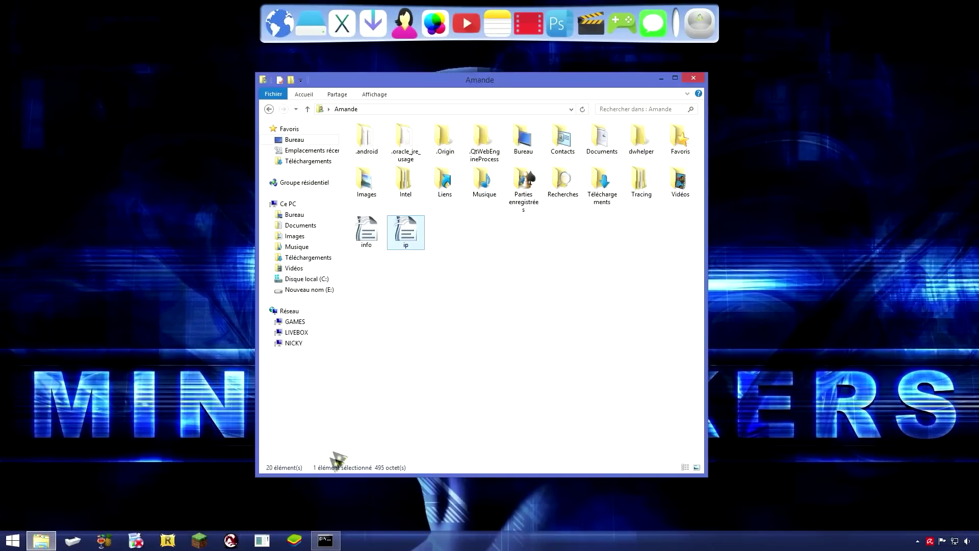
Open the info file to examine the ping output appended after the network configuration, then minimize the document and folder windows
{"action": "double_click", "coordinate": [368, 232]}
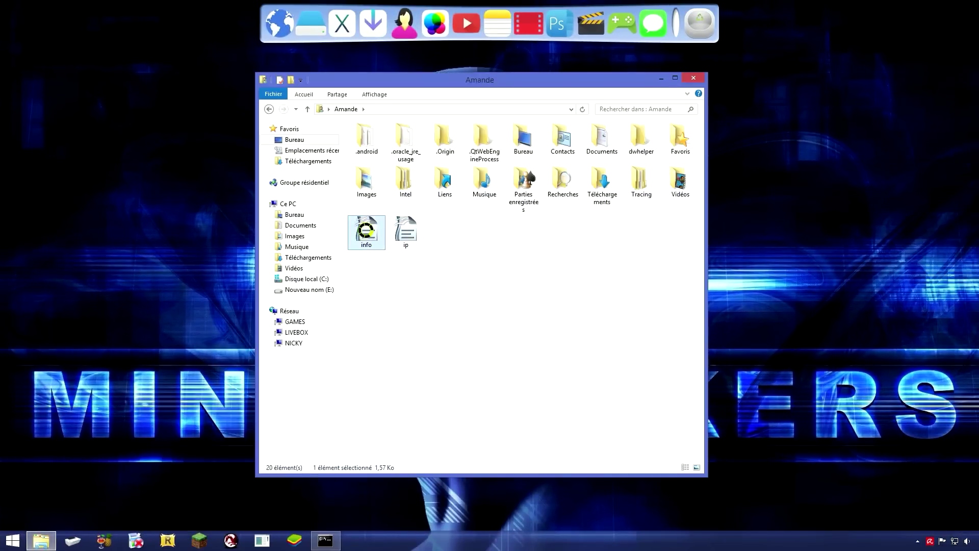
{"action": "scroll", "coordinate": [377, 339], "scroll_direction": "down", "scroll_amount": 3}
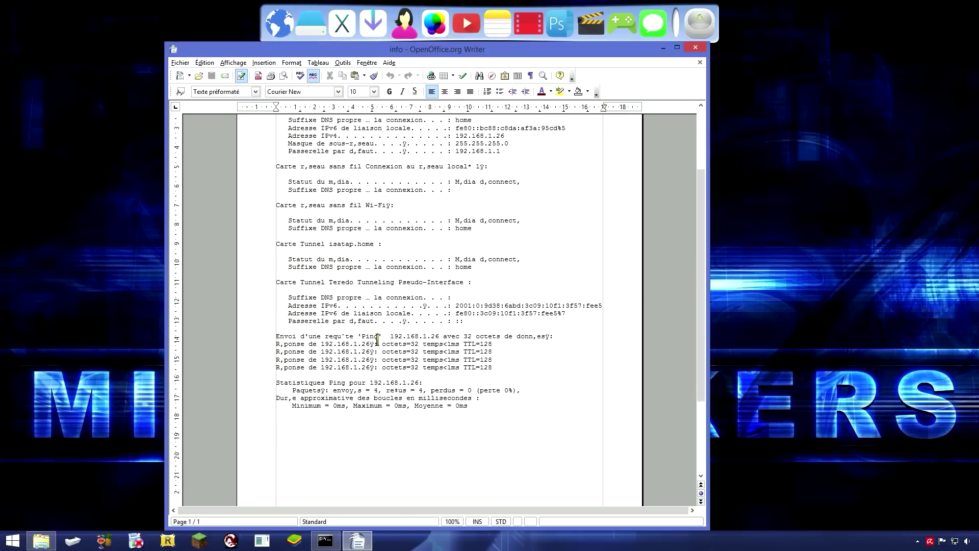
{"action": "left_click_drag", "start_coordinate": [265, 338], "coordinate": [496, 420]}
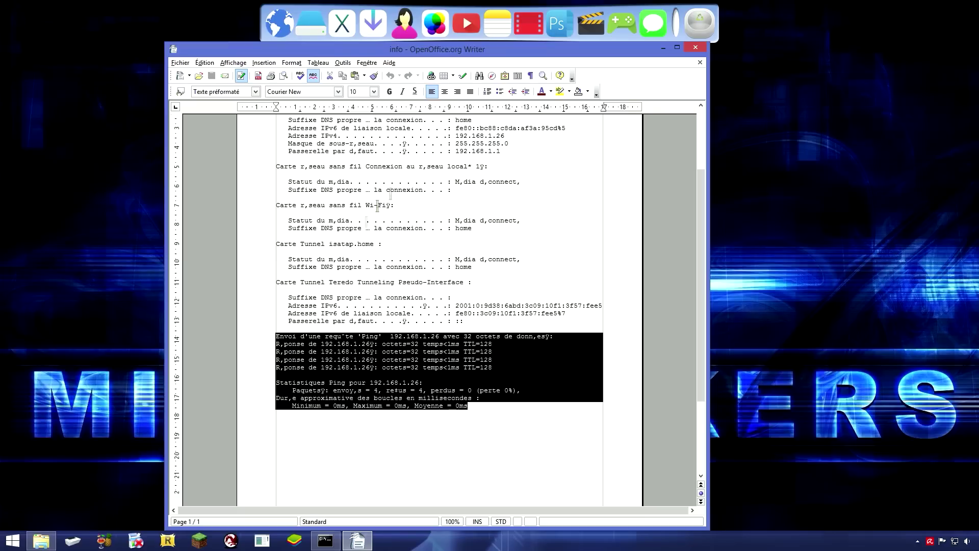
{"action": "scroll", "coordinate": [470, 437], "scroll_direction": "up", "scroll_amount": 1}
{"action": "left_click", "coordinate": [514, 456]}
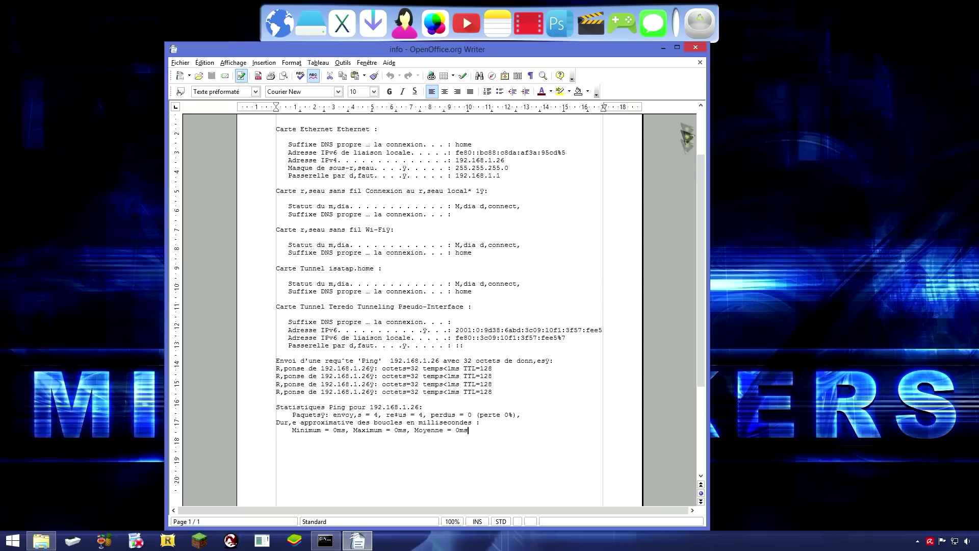
{"action": "left_click", "coordinate": [663, 48]}
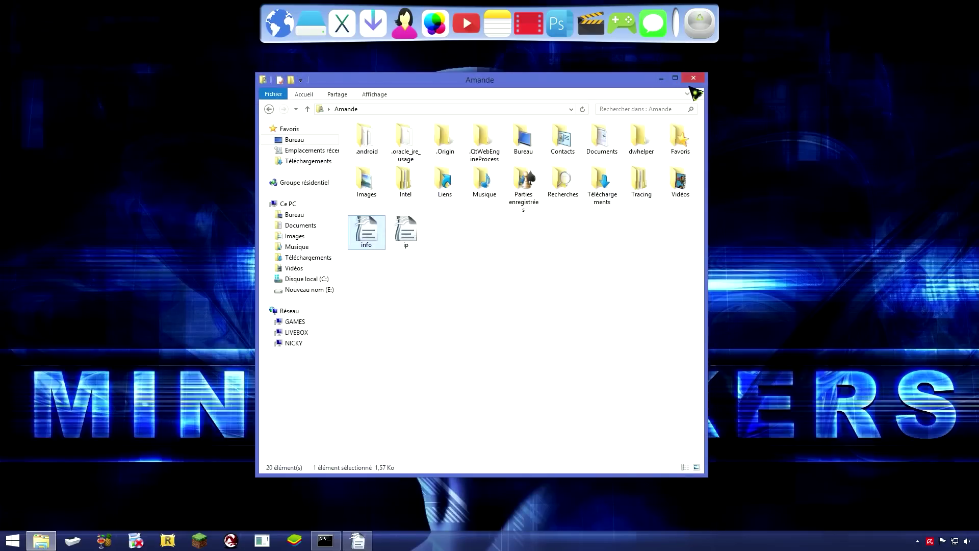
{"action": "left_click", "coordinate": [661, 79]}
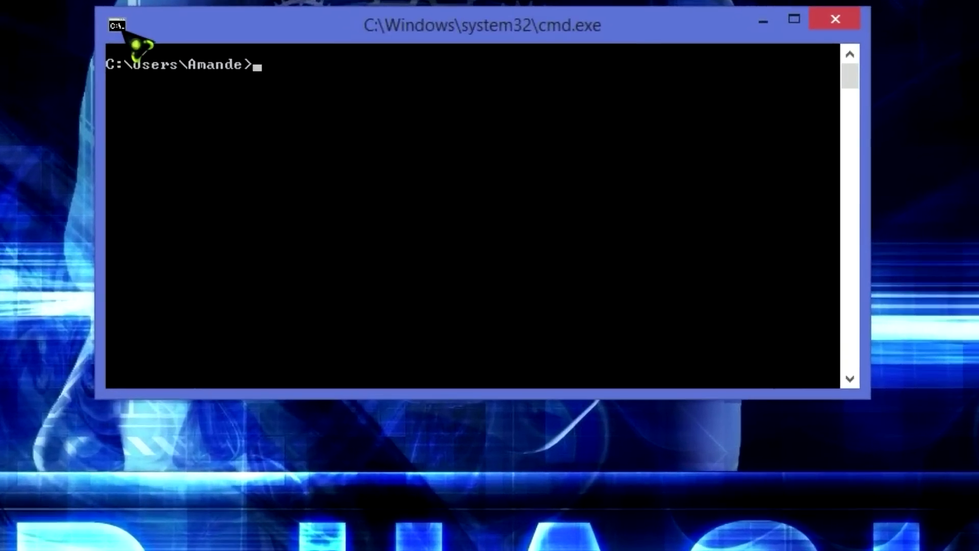
Review the Command Prompt window's properties, covering the cursor options, font, window layout and each colour target, and close the dialog with OK
{"action": "left_click", "coordinate": [124, 26]}
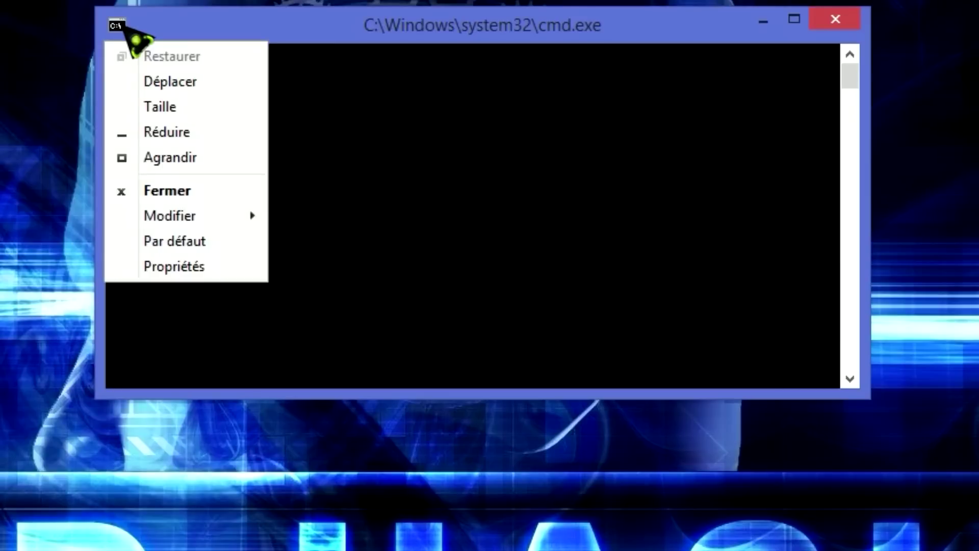
{"action": "left_click", "coordinate": [190, 271]}
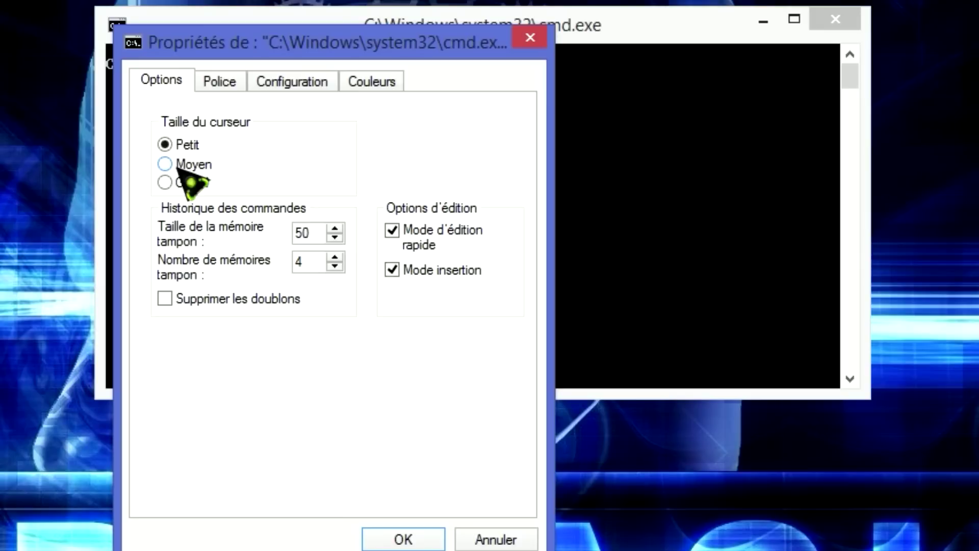
{"action": "left_click", "coordinate": [219, 80]}
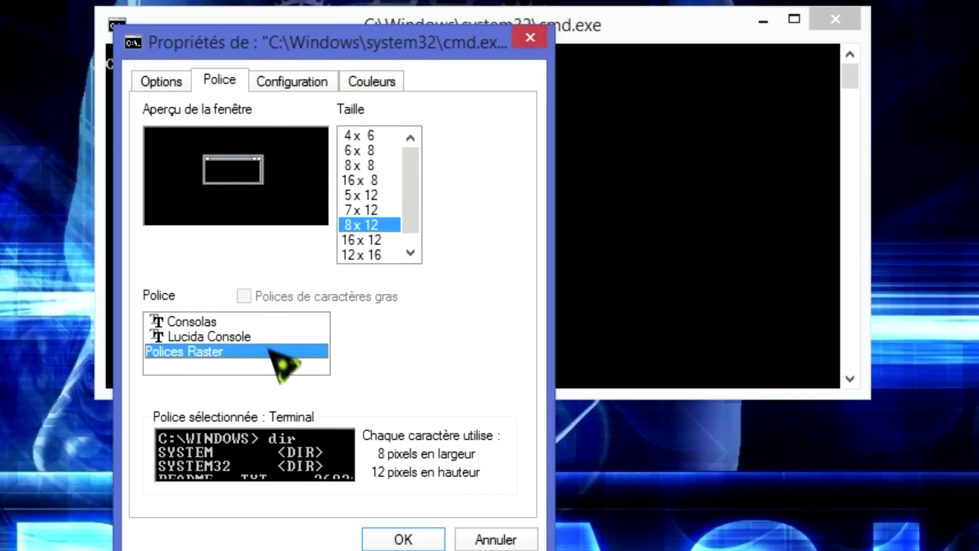
{"action": "left_click", "coordinate": [296, 84]}
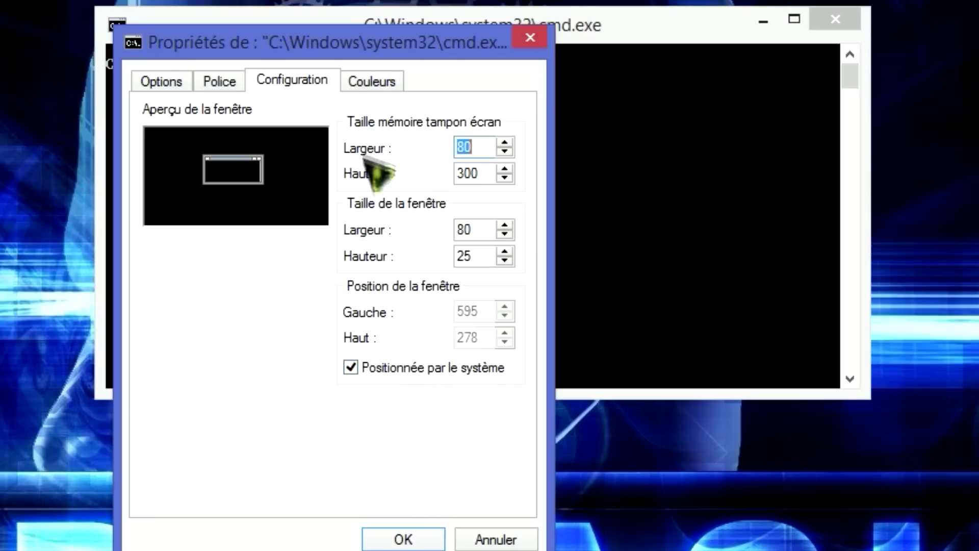
{"action": "left_click", "coordinate": [395, 82]}
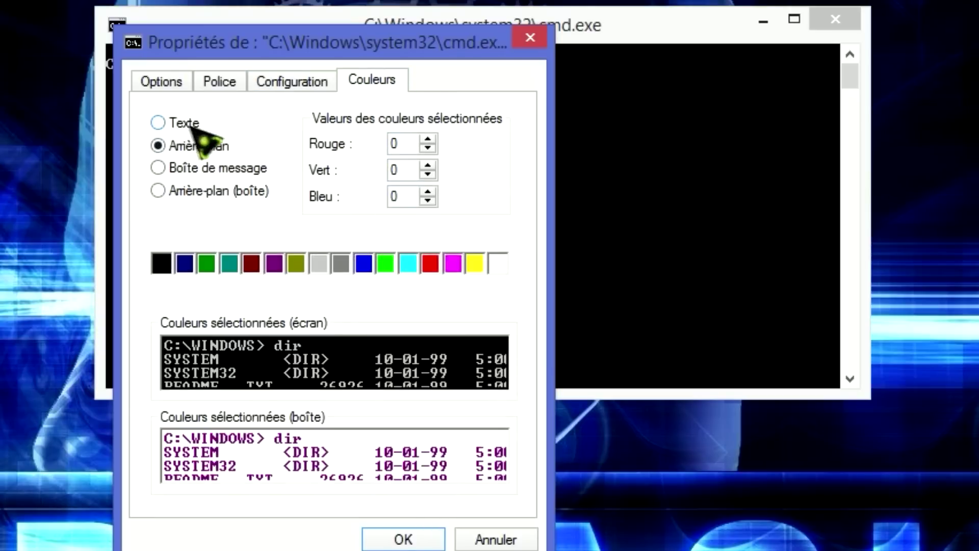
{"action": "left_click", "coordinate": [161, 124]}
{"action": "left_click", "coordinate": [158, 146]}
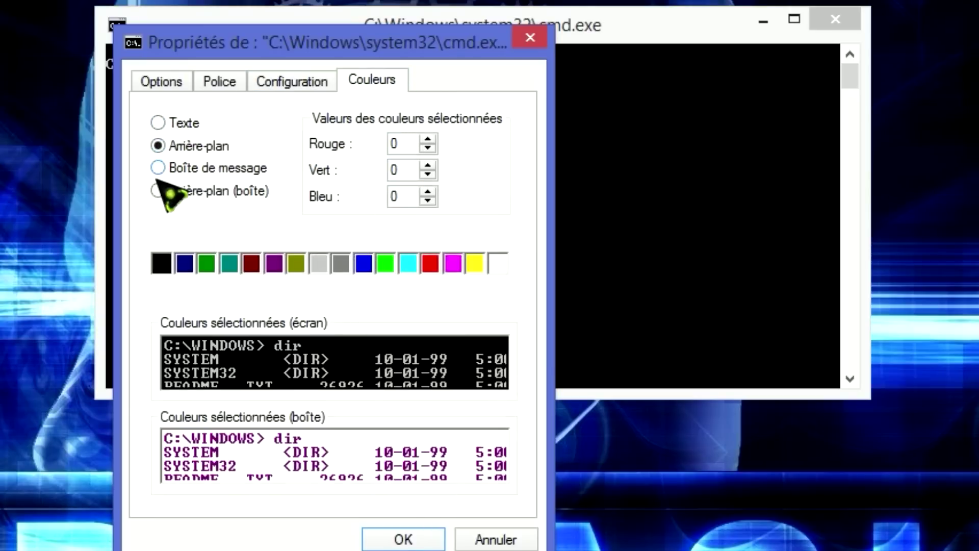
{"action": "left_click", "coordinate": [159, 169]}
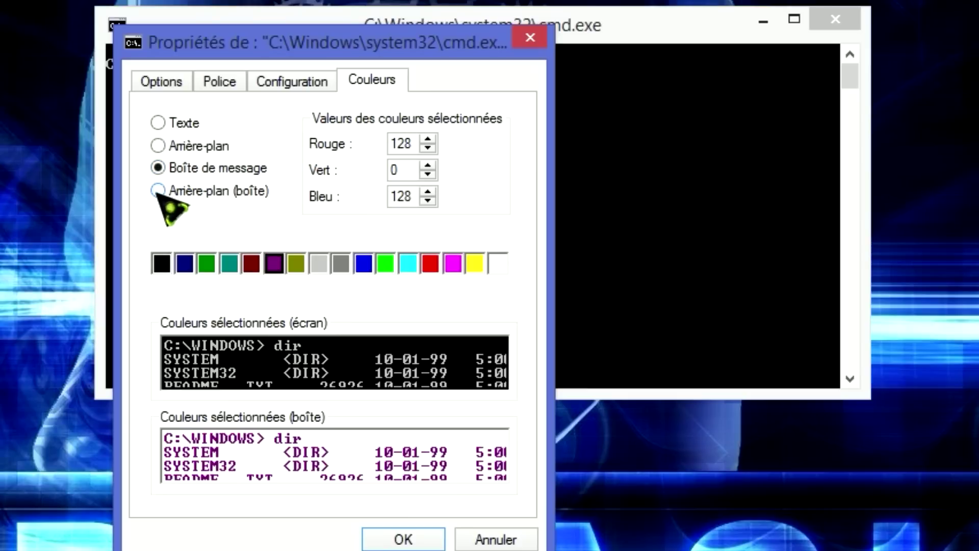
{"action": "left_click", "coordinate": [159, 190]}
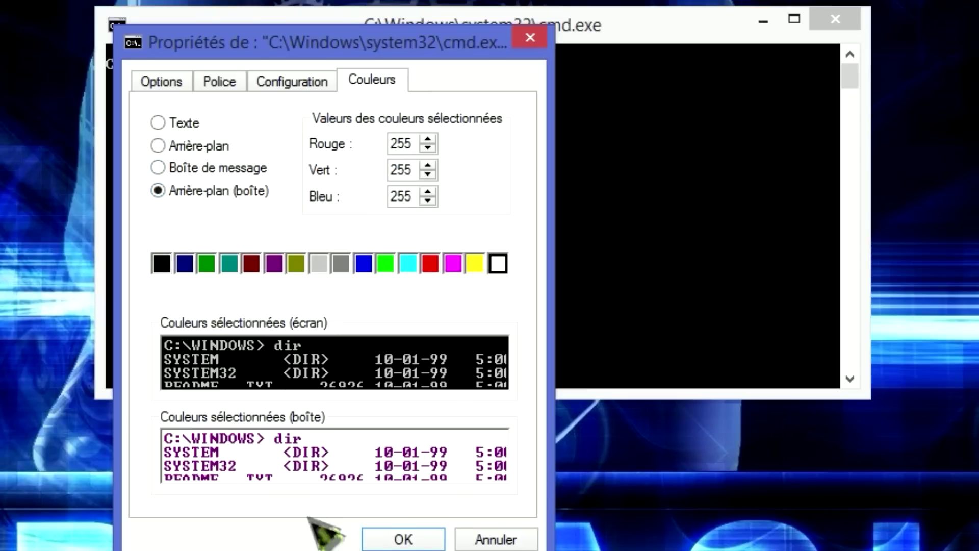
{"action": "left_click", "coordinate": [410, 539]}
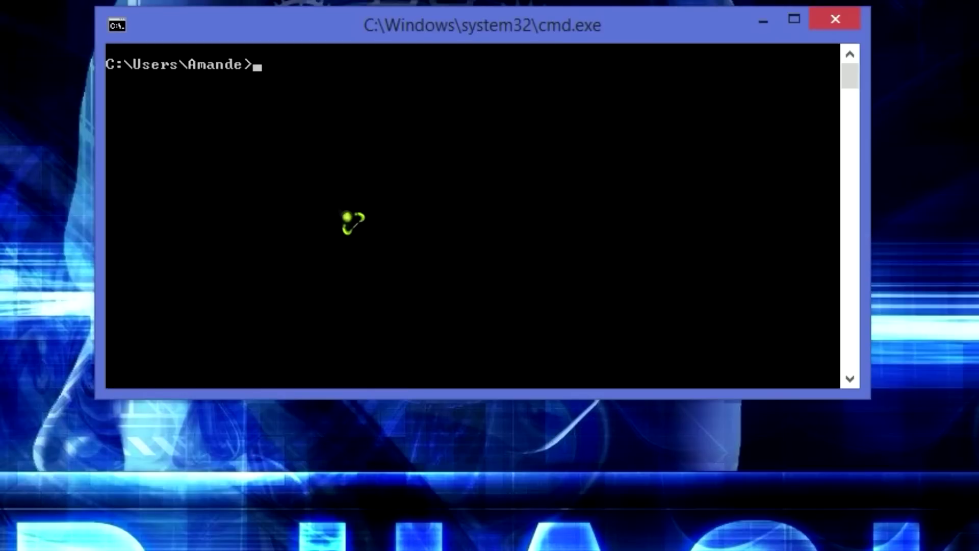
Change the console text colour three times by running color a, color b and color c
{"action": "type", "text": "color a"}
{"action": "key", "text": "Return"}
{"action": "type", "text": "colo"}
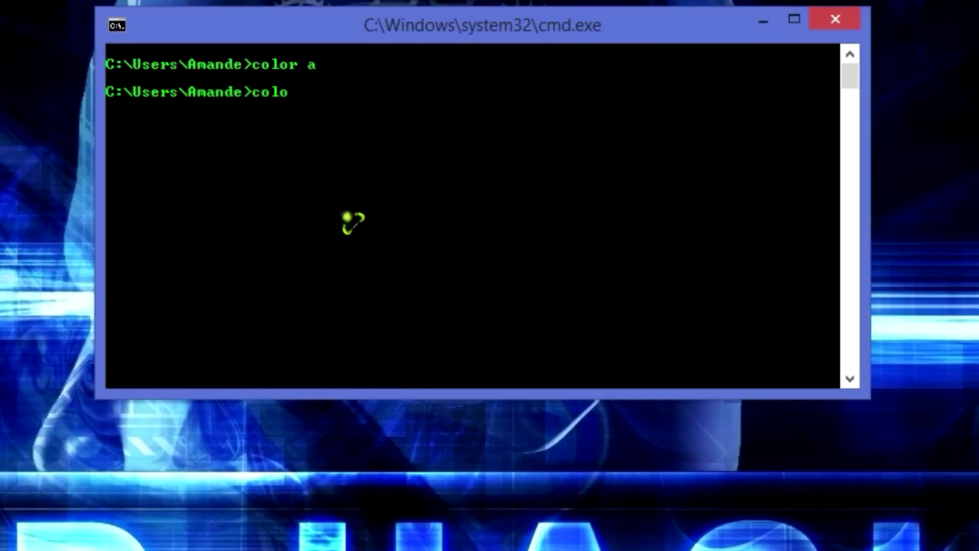
{"action": "type", "text": "r b"}
{"action": "key", "text": "Return"}
{"action": "type", "text": "color c"}
{"action": "key", "text": "Return"}
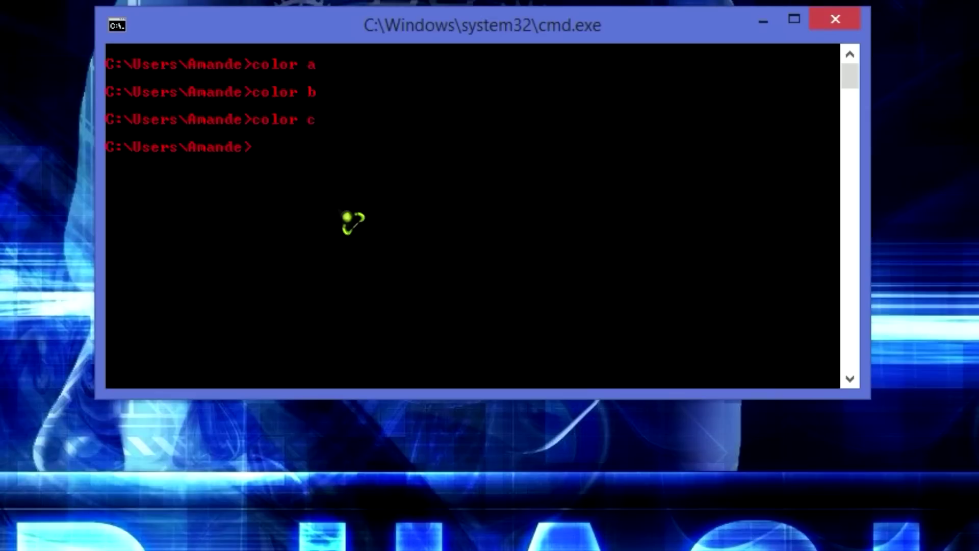
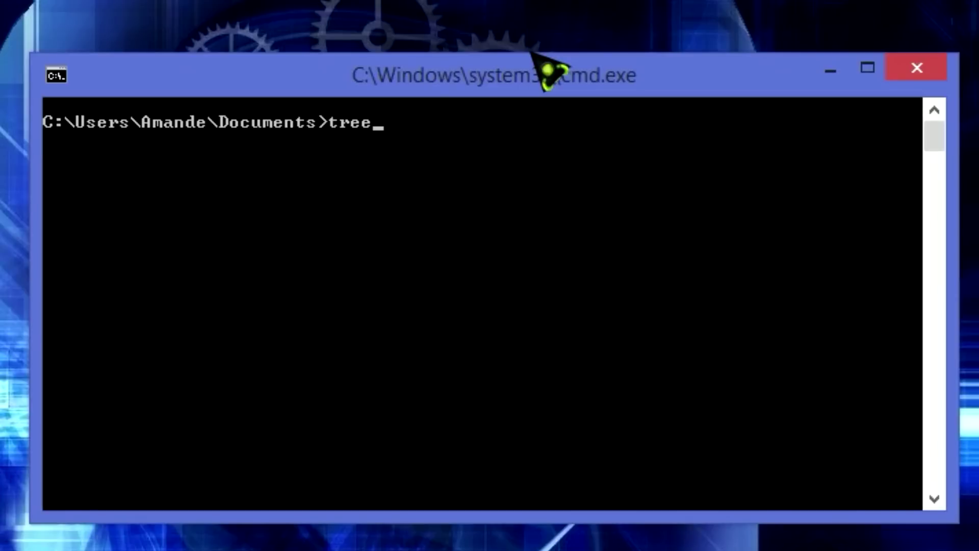
Run tree in the Documents directory and look back through the listed folder structure
{"action": "key", "text": "Return"}
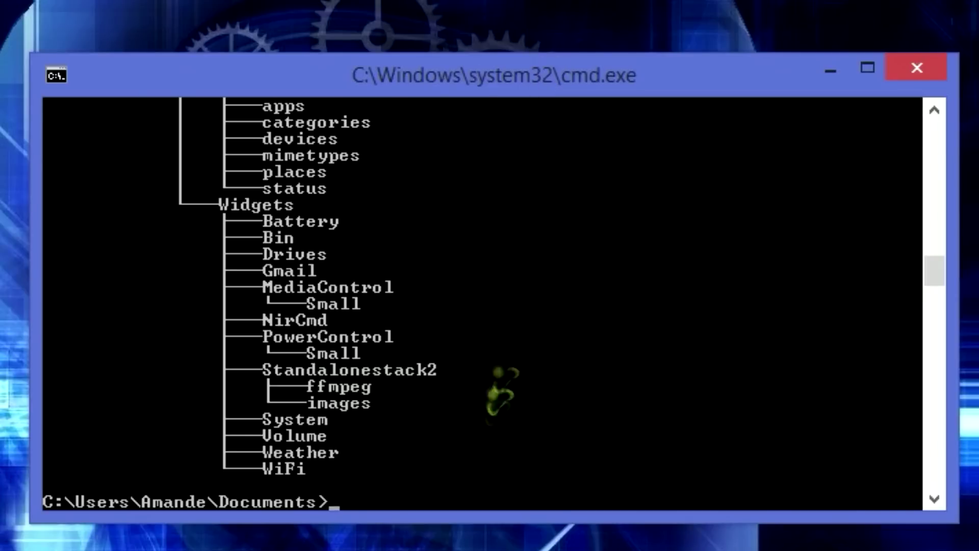
{"action": "scroll", "coordinate": [518, 323], "scroll_direction": "up", "scroll_amount": 10}
{"action": "left_click_drag", "start_coordinate": [934, 233], "coordinate": [942, 148]}
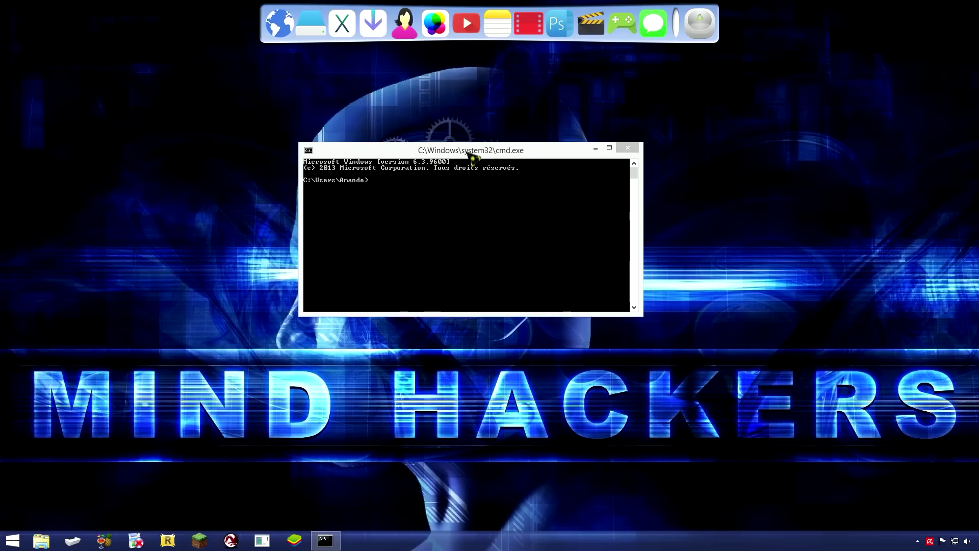
Browse in File Explorer to the Aero Milk folder under C:, Program Files (x86), RocketDock, Skins
{"action": "left_click", "coordinate": [466, 149]}
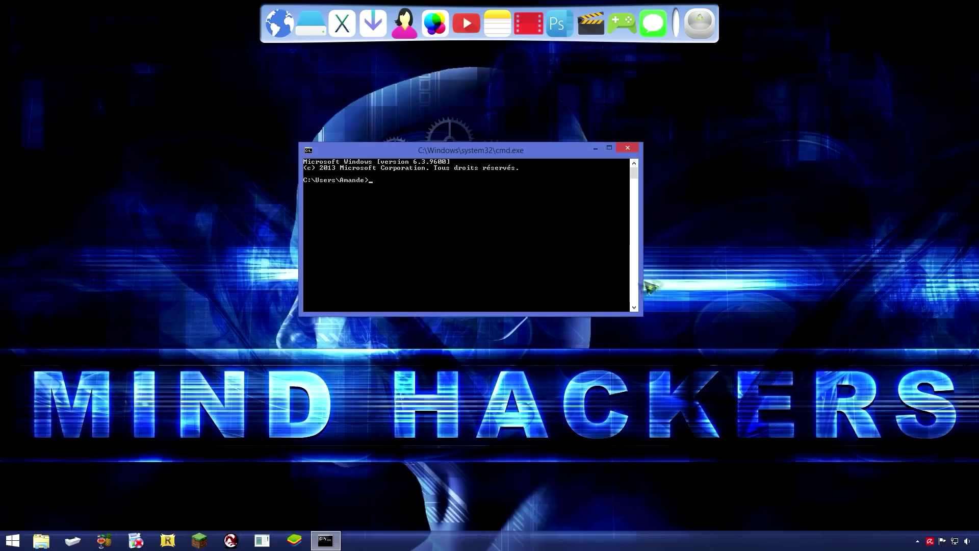
{"action": "left_click", "coordinate": [311, 25]}
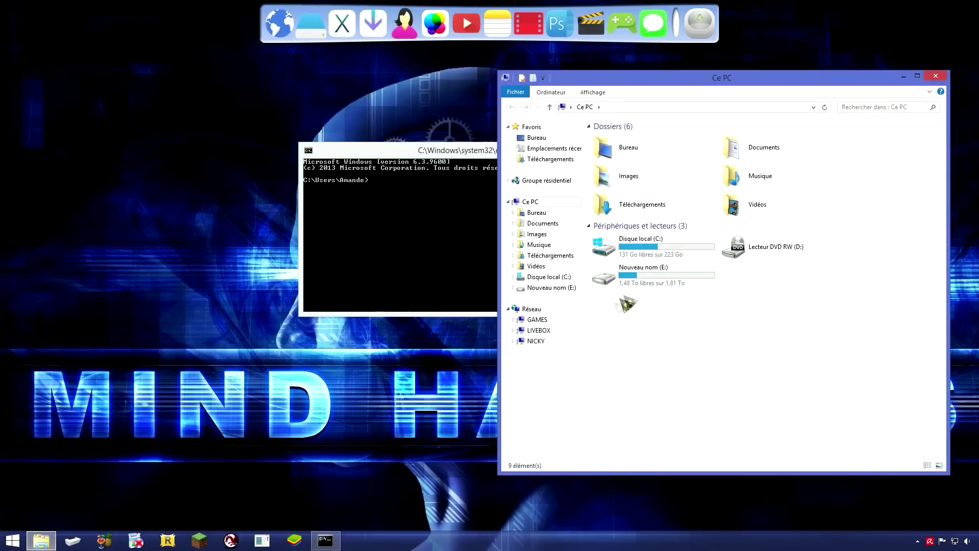
{"action": "double_click", "coordinate": [645, 247]}
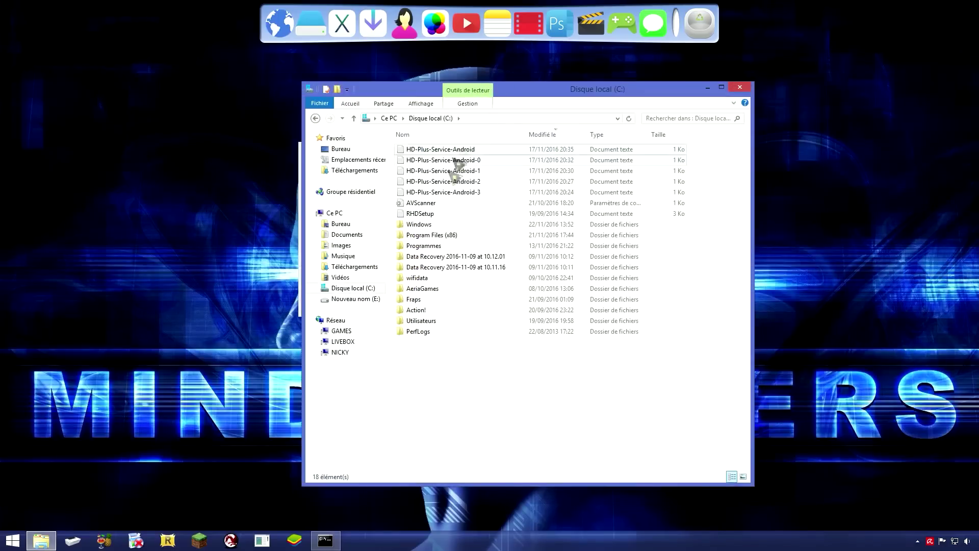
{"action": "double_click", "coordinate": [435, 236]}
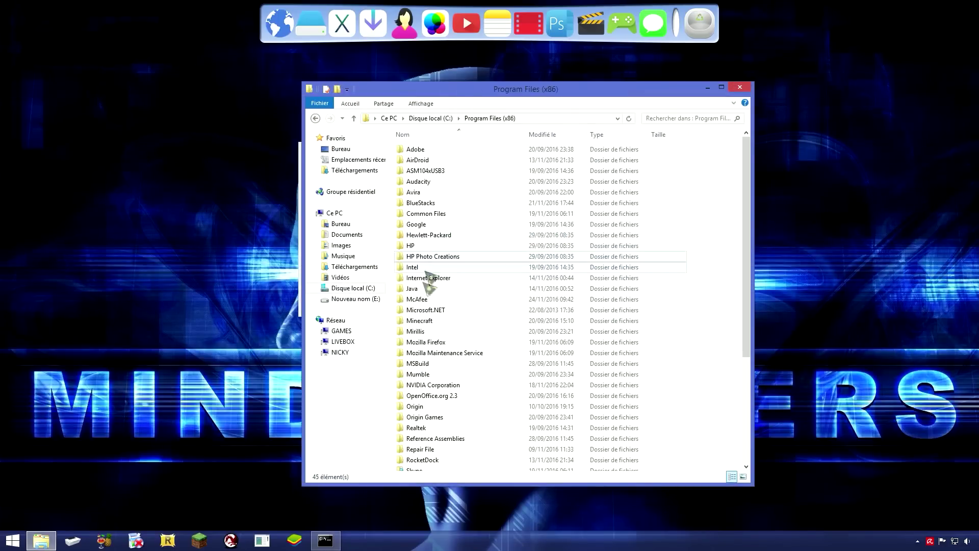
{"action": "double_click", "coordinate": [434, 460]}
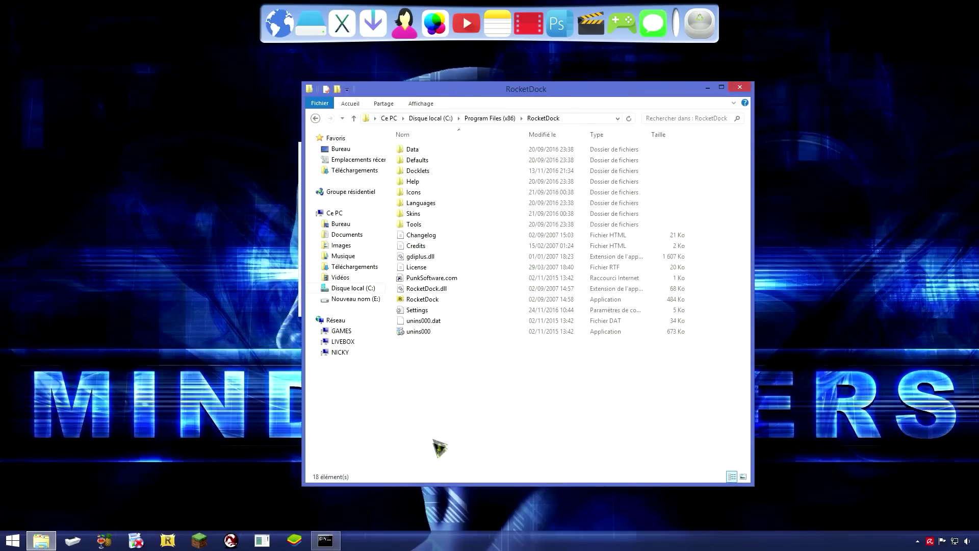
{"action": "double_click", "coordinate": [414, 214]}
{"action": "double_click", "coordinate": [421, 150]}
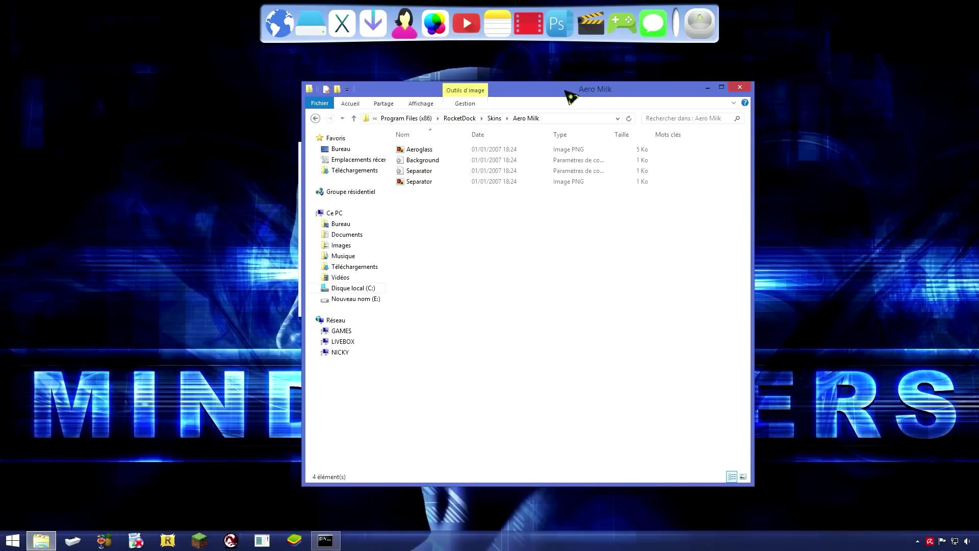
Arrange the folder and Command Prompt windows side by side and drop the Background settings file into the prompt to insert its path
{"action": "left_click_drag", "start_coordinate": [566, 94], "coordinate": [794, 87]}
{"action": "left_click", "coordinate": [375, 162]}
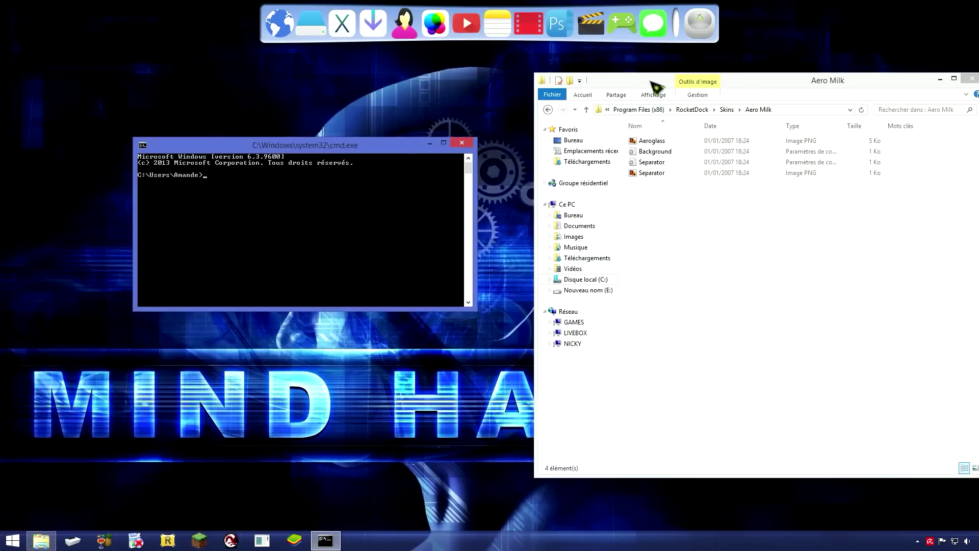
{"action": "left_click_drag", "start_coordinate": [651, 86], "coordinate": [612, 87]}
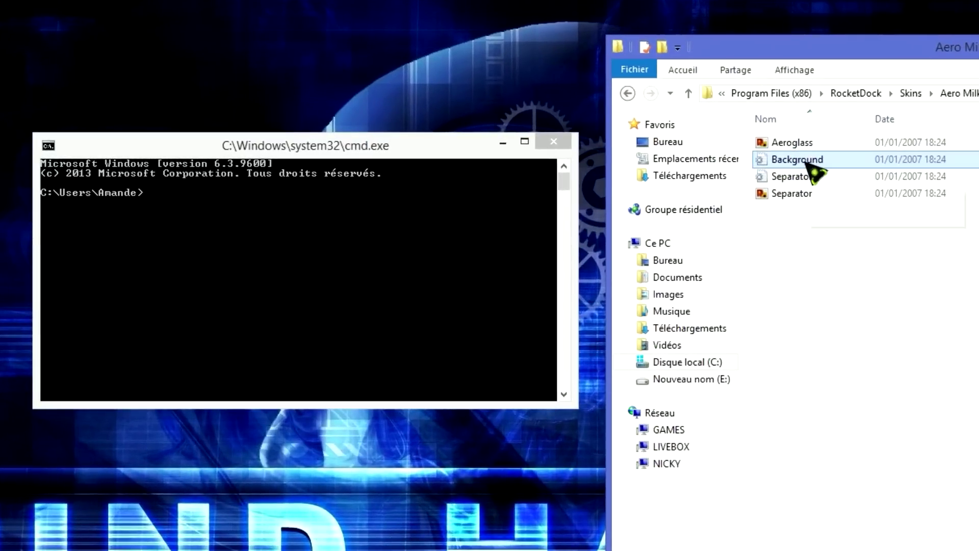
{"action": "left_click_drag", "start_coordinate": [807, 161], "coordinate": [168, 217]}
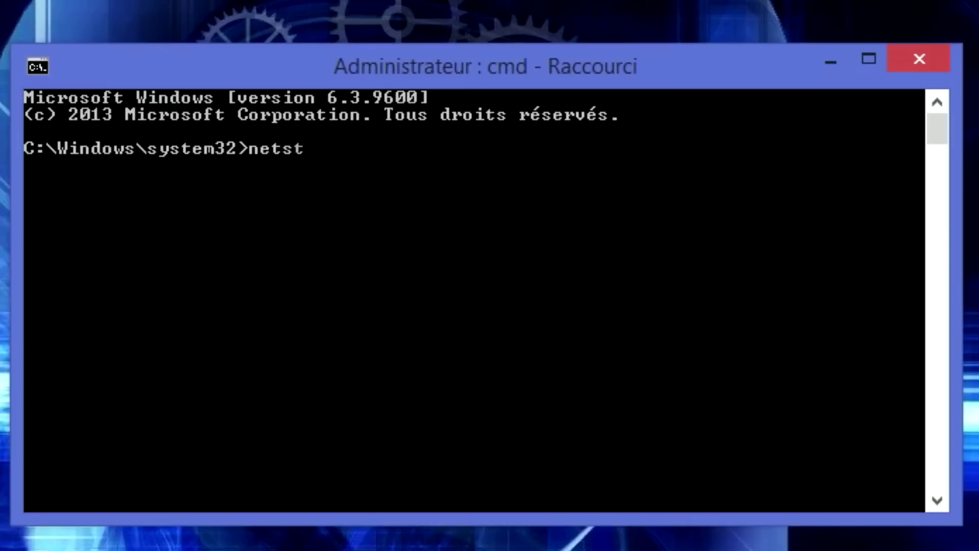
Run netstat to list active connections and netstat /? to read through the descriptions of its options
{"action": "key", "text": "Return"}
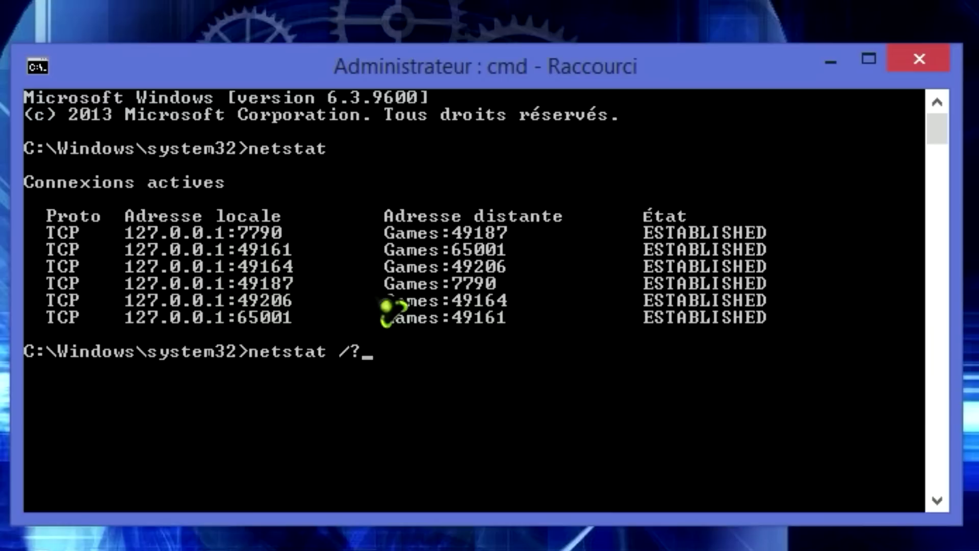
{"action": "key", "text": "Return"}
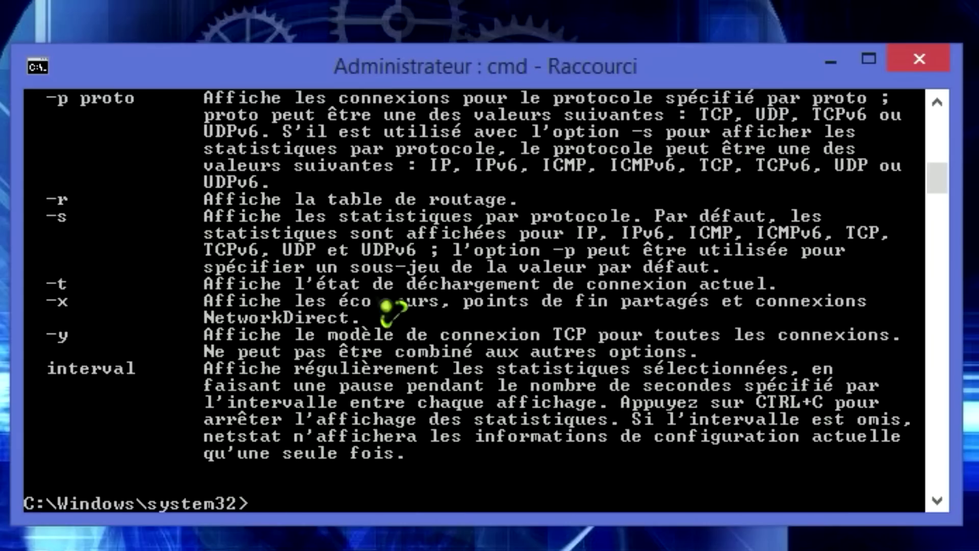
{"action": "scroll", "coordinate": [390, 308], "scroll_direction": "up", "scroll_amount": 10}
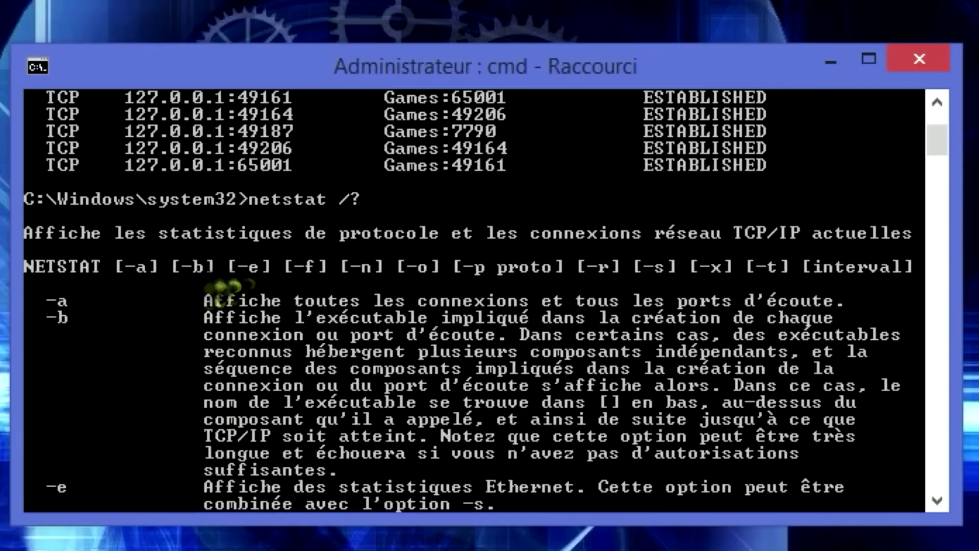
{"action": "scroll", "coordinate": [225, 380], "scroll_direction": "down", "scroll_amount": 2}
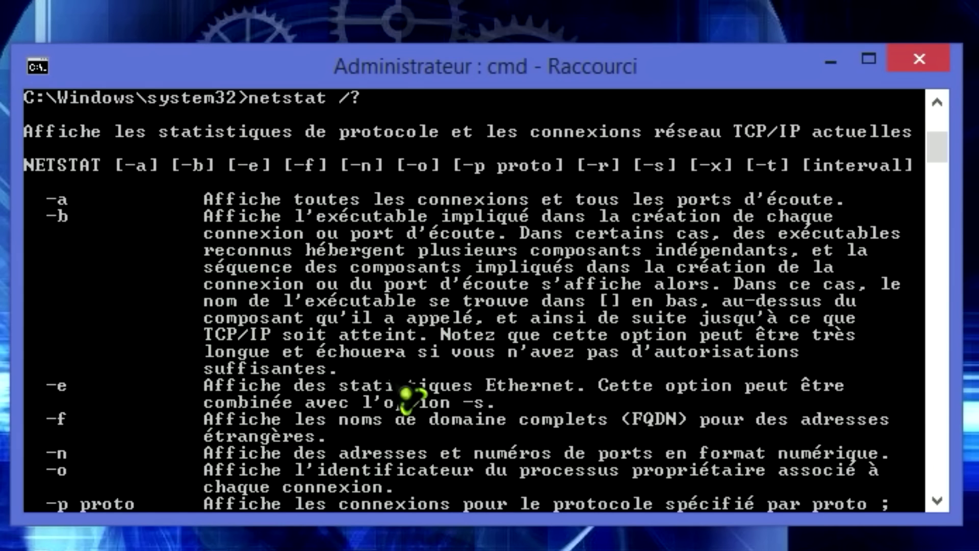
{"action": "scroll", "coordinate": [408, 400], "scroll_direction": "down", "scroll_amount": 5}
{"action": "scroll", "coordinate": [408, 401], "scroll_direction": "up", "scroll_amount": 10}
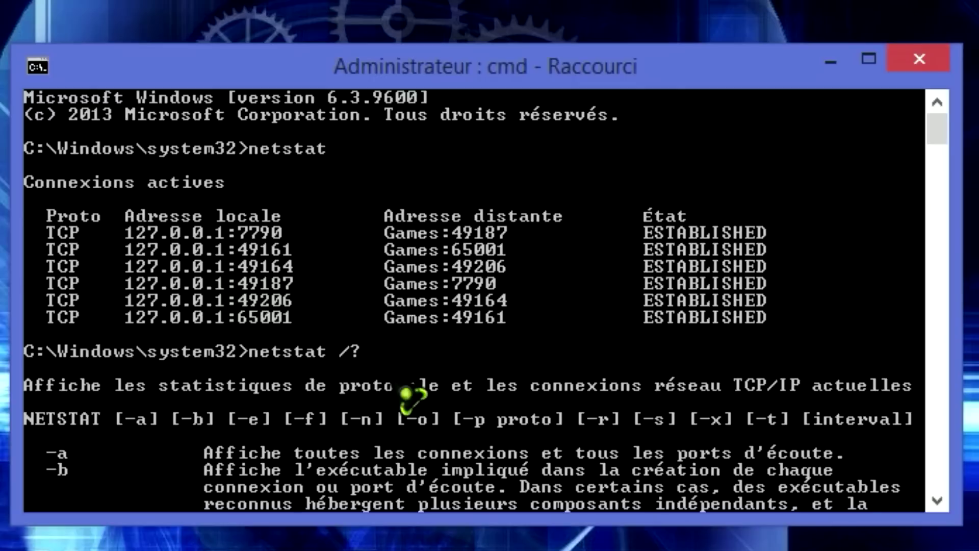
{"action": "scroll", "coordinate": [410, 397], "scroll_direction": "down", "scroll_amount": 6}
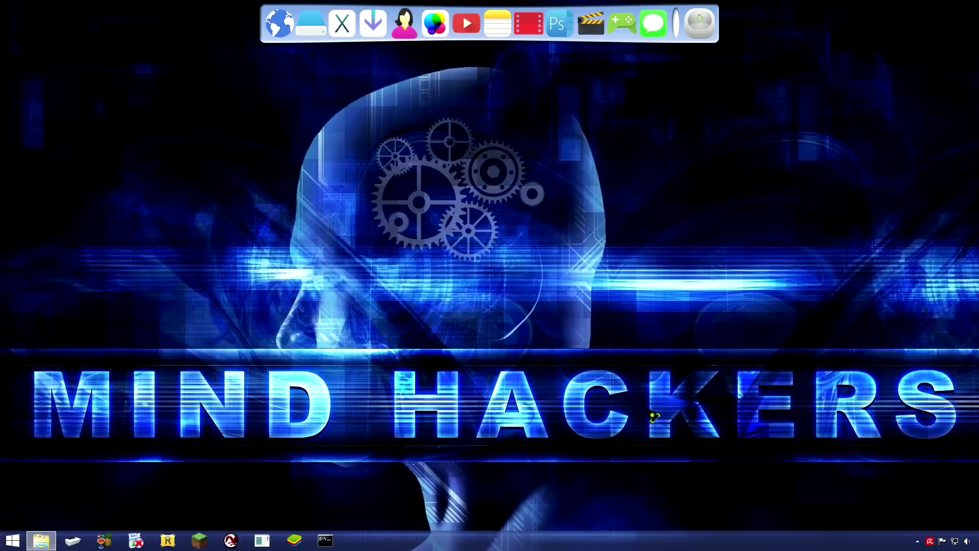
Launch cmd from the Run dialog, reposition its window and bring up the folder window of drive E: beside it
{"action": "key", "text": "super+r"}
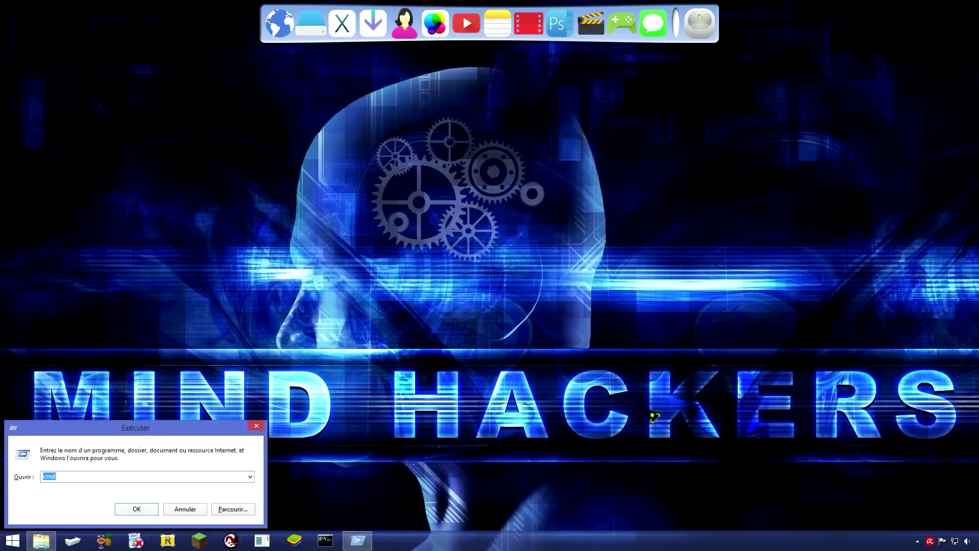
{"action": "key", "text": "Return"}
{"action": "left_click_drag", "start_coordinate": [306, 91], "coordinate": [293, 132]}
{"action": "left_click", "coordinate": [41, 541]}
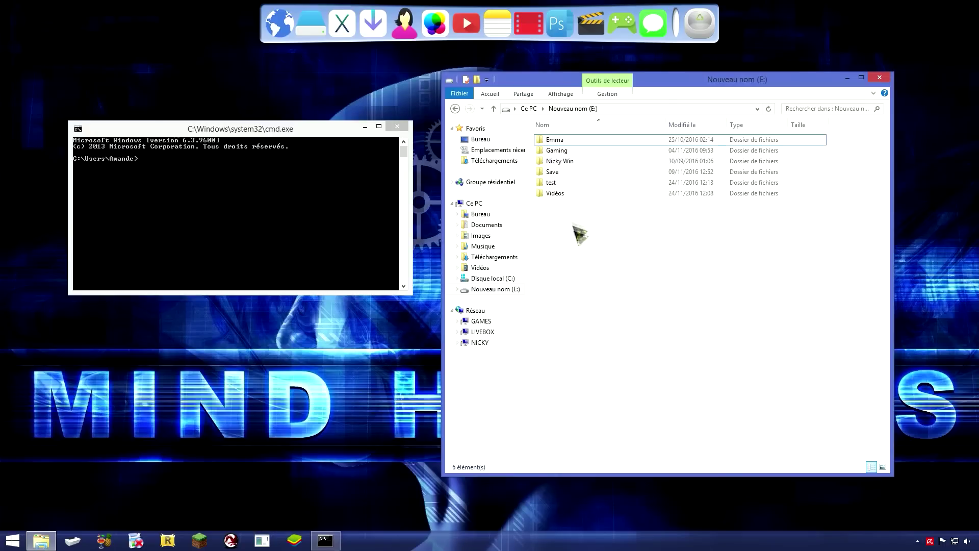
Inspect the Vidéos folder with its video file and the test folder, returning to the root of drive E:
{"action": "key", "text": "v"}
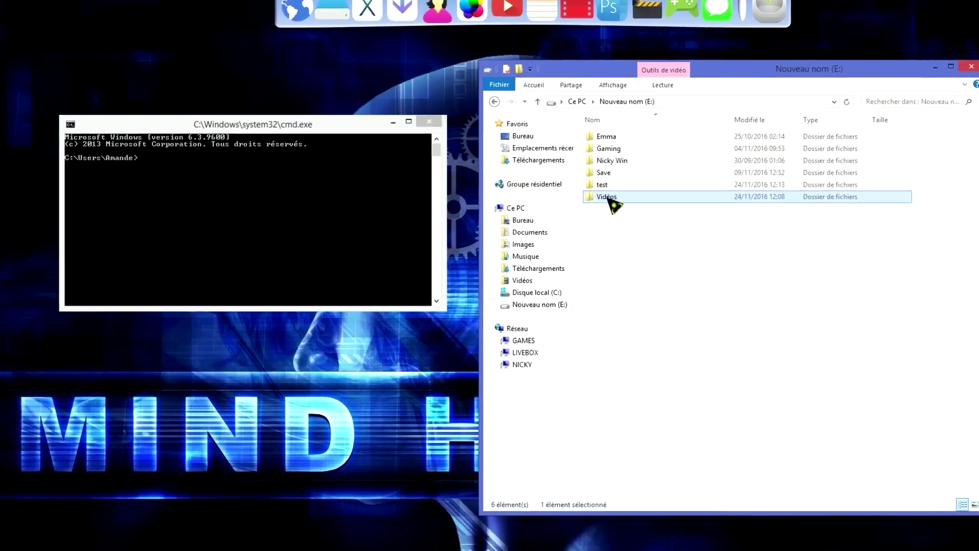
{"action": "double_click", "coordinate": [581, 194]}
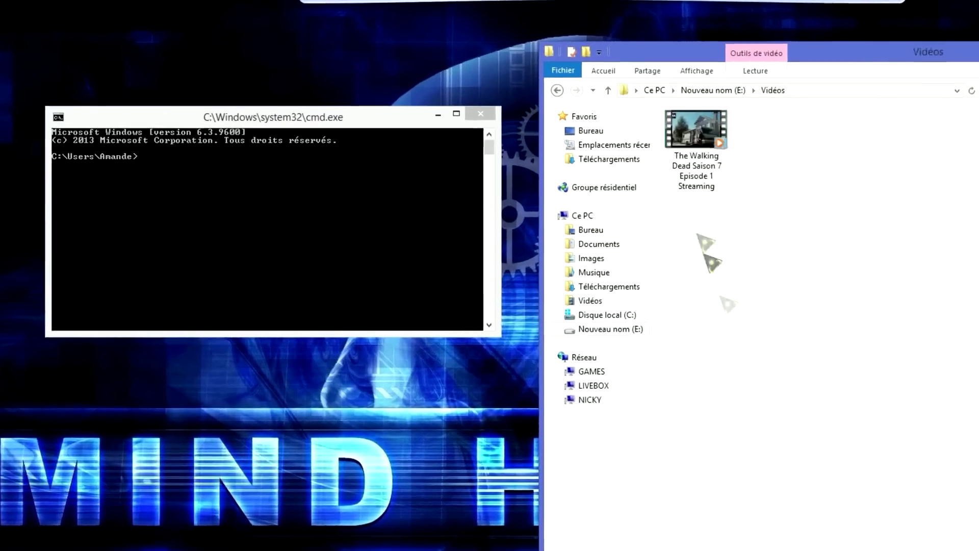
{"action": "left_click", "coordinate": [418, 150]}
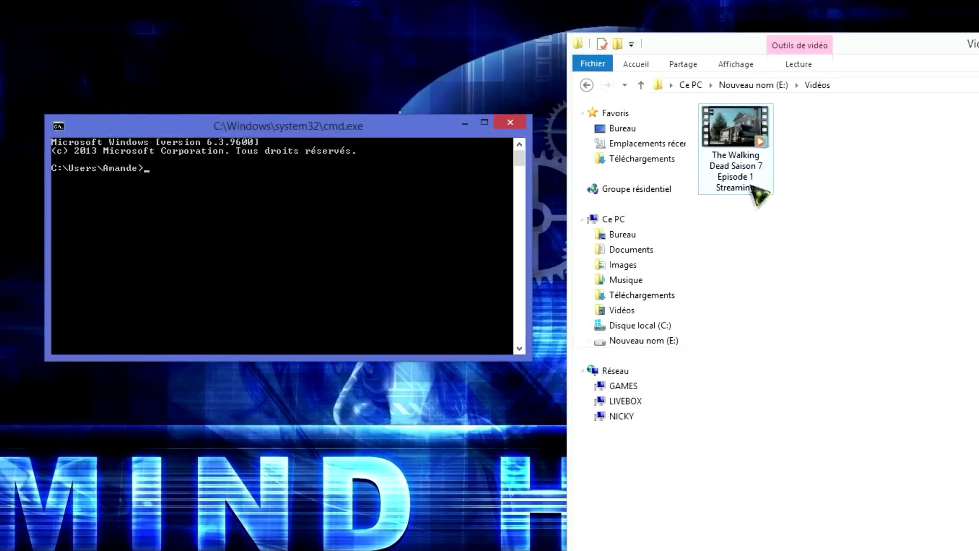
{"action": "left_click", "coordinate": [744, 169]}
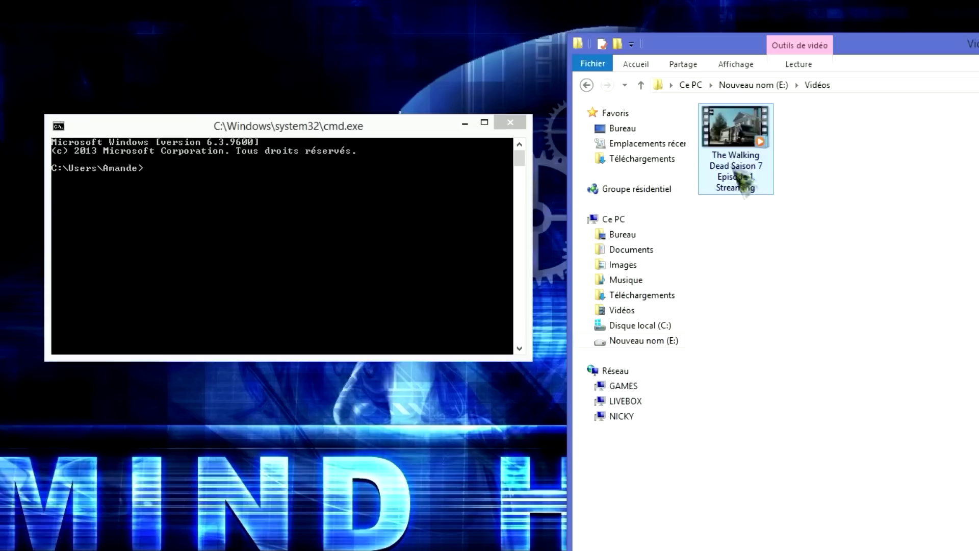
{"action": "left_click", "coordinate": [751, 85]}
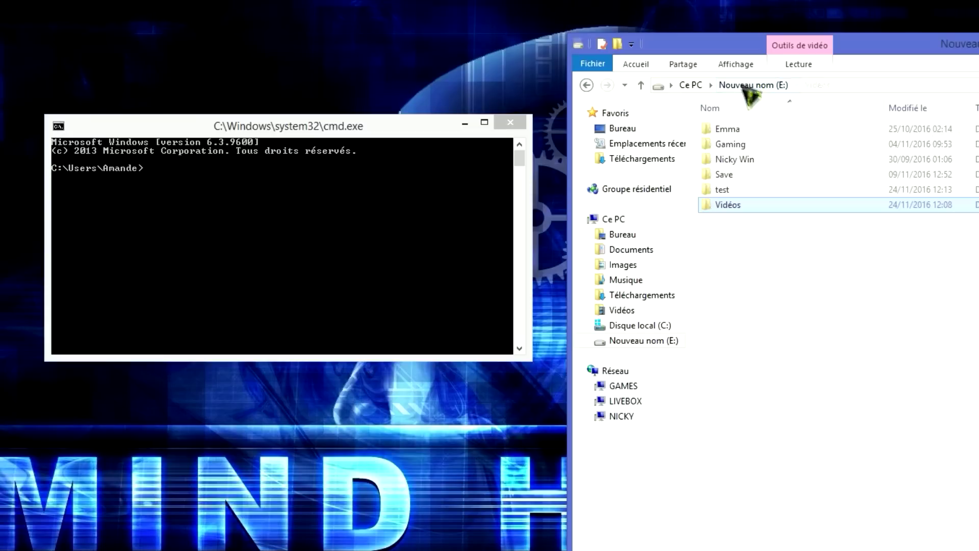
{"action": "double_click", "coordinate": [727, 191]}
{"action": "left_click", "coordinate": [750, 86]}
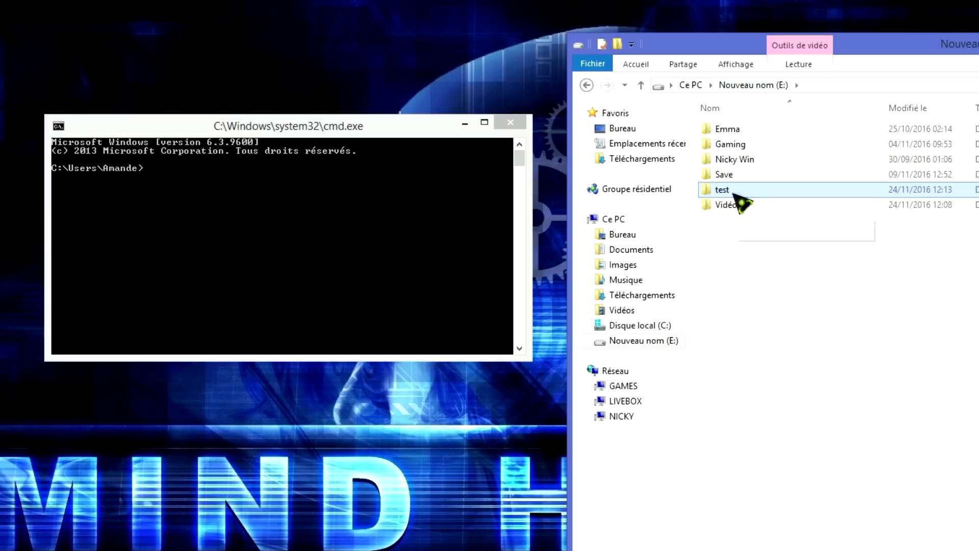
Enter copy in the Command Prompt, followed by the path of The Walking Dead Saison 7 Episode 1 Streaming.mp4 from the Vidéos folder
{"action": "left_click_drag", "start_coordinate": [395, 131], "coordinate": [405, 151]}
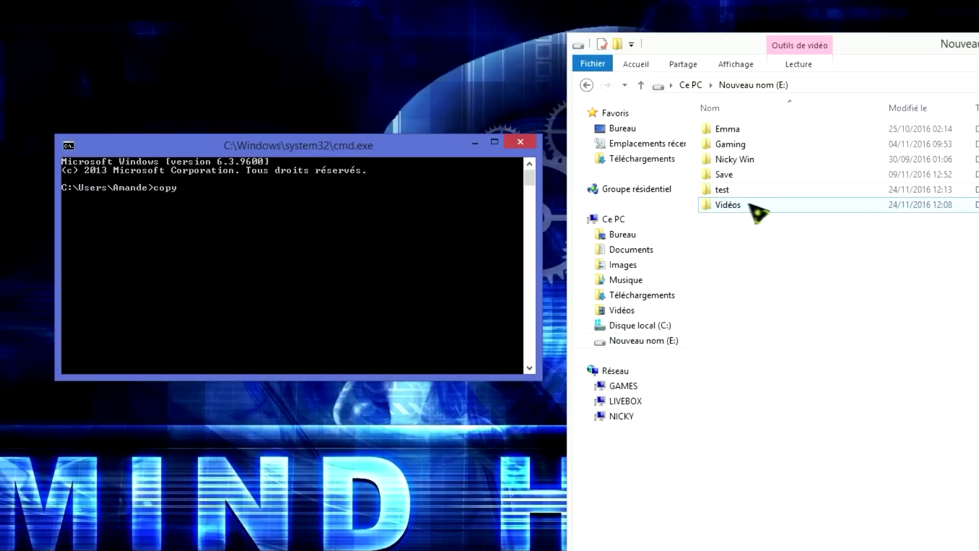
{"action": "left_click", "coordinate": [711, 208]}
{"action": "double_click", "coordinate": [735, 206]}
{"action": "left_click_drag", "start_coordinate": [736, 148], "coordinate": [202, 200]}
{"action": "left_click", "coordinate": [106, 212]}
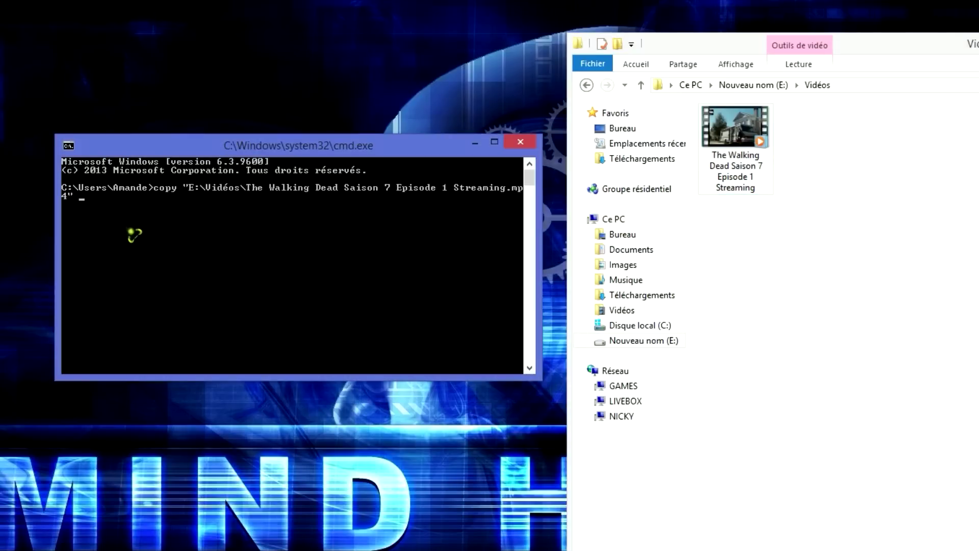
Add E:\test as the destination of the copy command, run it and return to the folder window of drive E:
{"action": "left_click", "coordinate": [752, 85]}
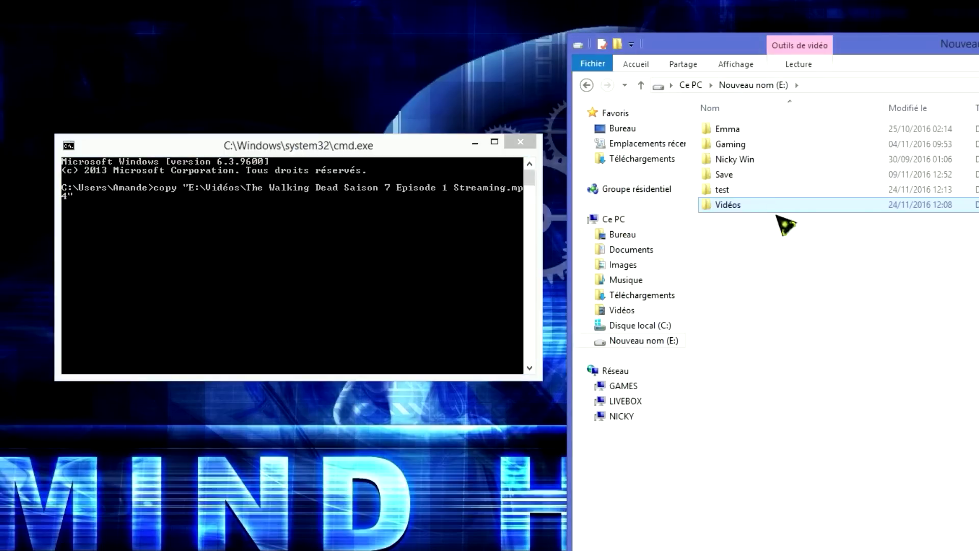
{"action": "left_click", "coordinate": [738, 192]}
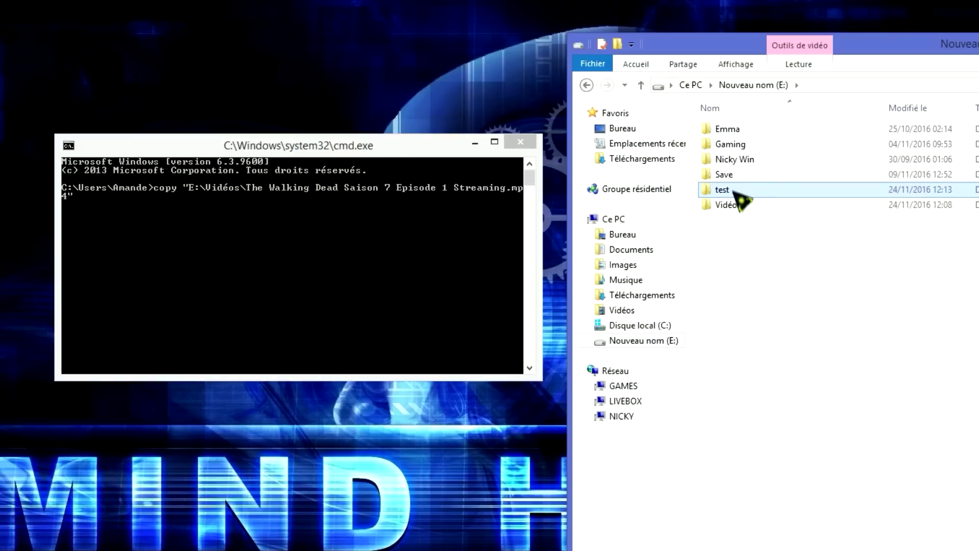
{"action": "left_click_drag", "start_coordinate": [737, 194], "coordinate": [98, 211]}
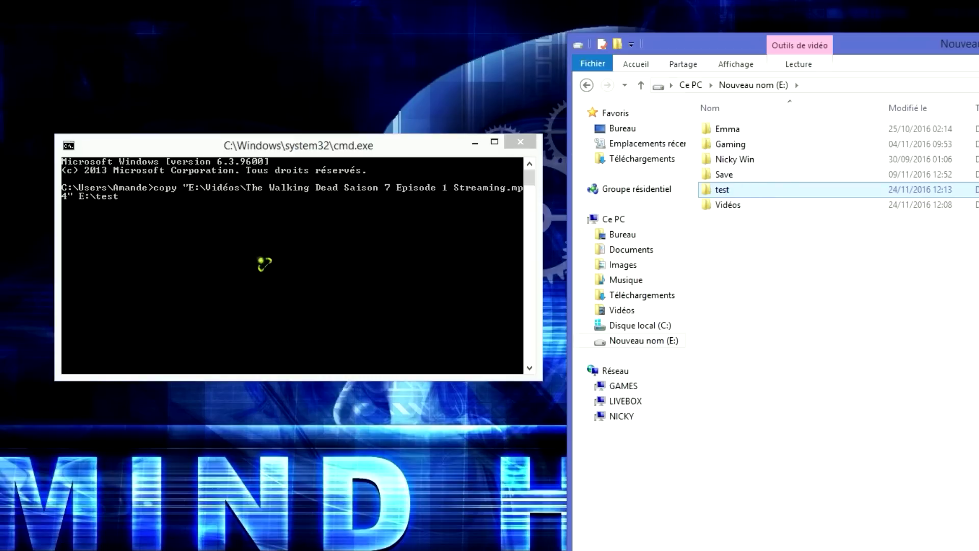
{"action": "left_click", "coordinate": [166, 220]}
{"action": "key", "text": "Return"}
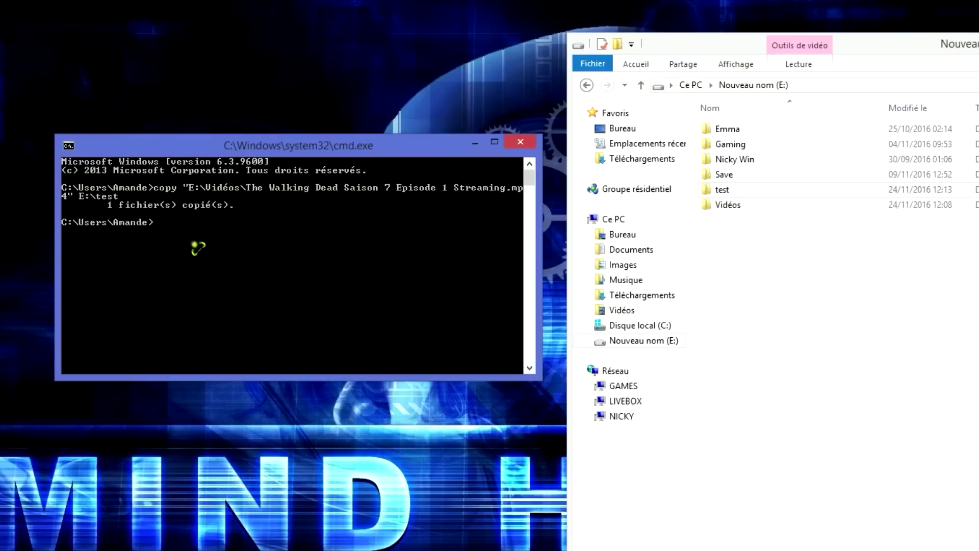
{"action": "left_click", "coordinate": [742, 214]}
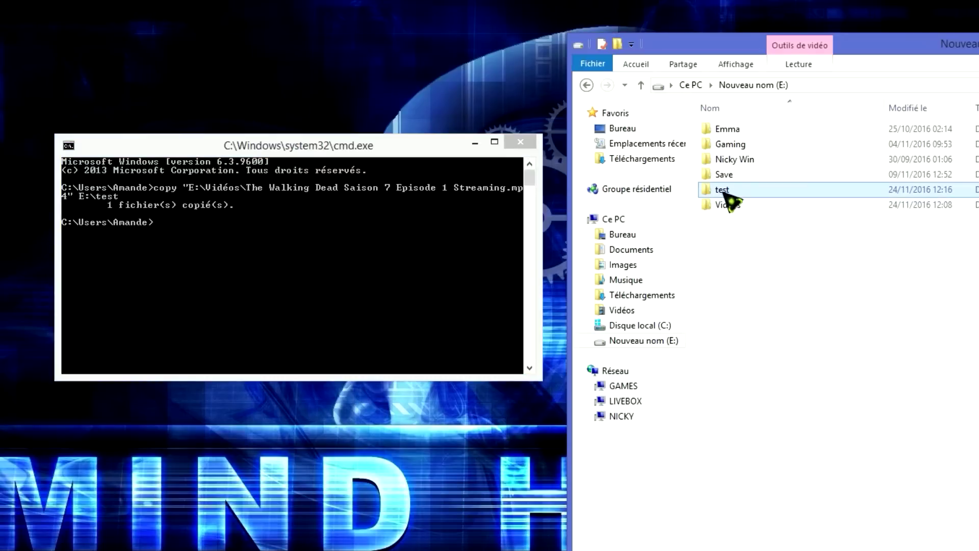
Open the test folder on drive E: to check for the copied video
{"action": "double_click", "coordinate": [729, 191]}
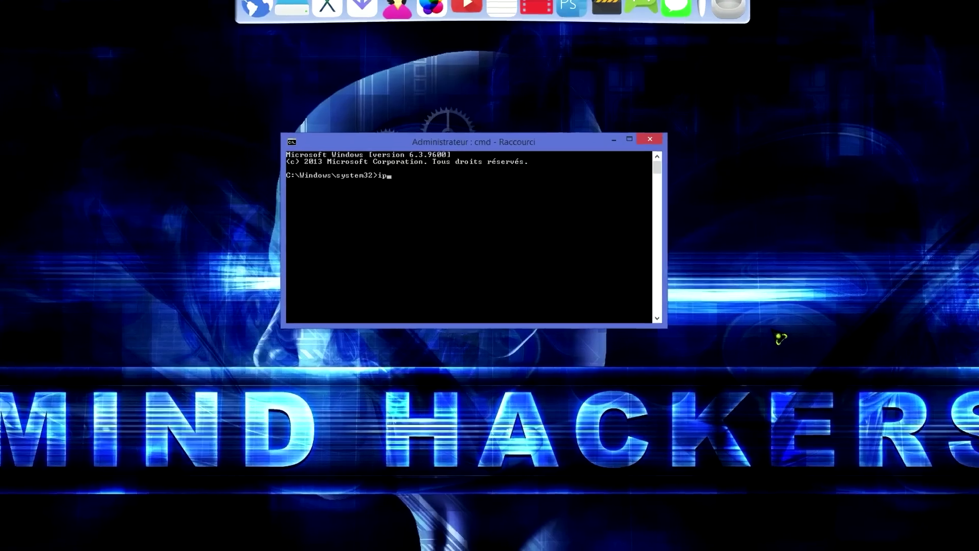
Run ipconfig /all in the administrator Command Prompt and review the full network configuration output
{"action": "type", "text": "ipcon"}
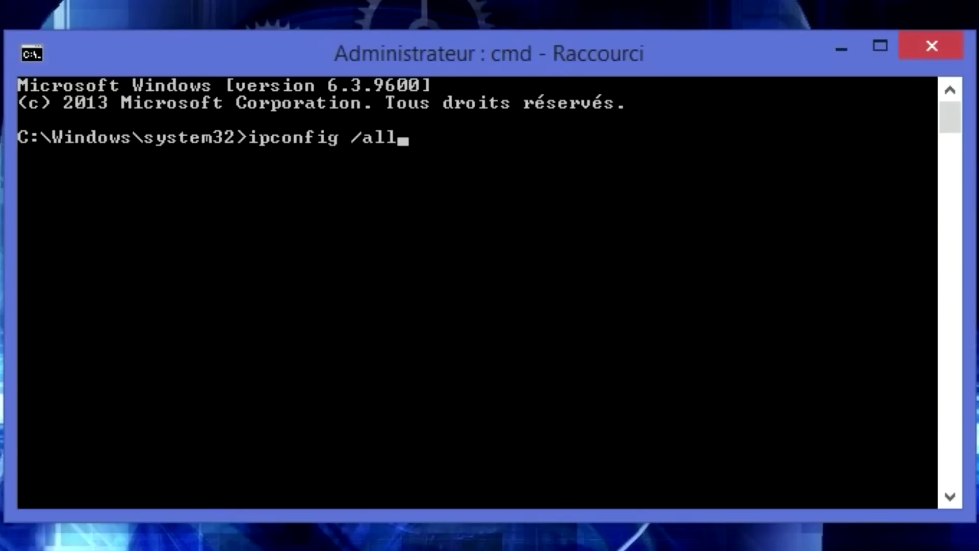
{"action": "type", "text": "fig /all"}
{"action": "key", "text": "Return"}
{"action": "scroll", "coordinate": [744, 417], "scroll_direction": "down", "scroll_amount": 1}
{"action": "scroll", "coordinate": [744, 417], "scroll_direction": "down", "scroll_amount": 3}
{"action": "scroll", "coordinate": [738, 417], "scroll_direction": "up", "scroll_amount": 15}
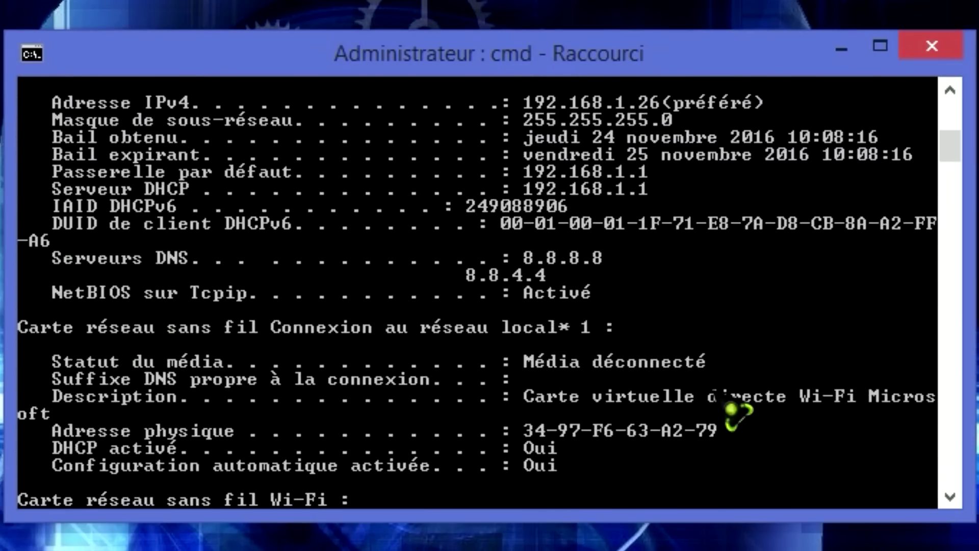
{"action": "scroll", "coordinate": [738, 417], "scroll_direction": "up", "scroll_amount": 5}
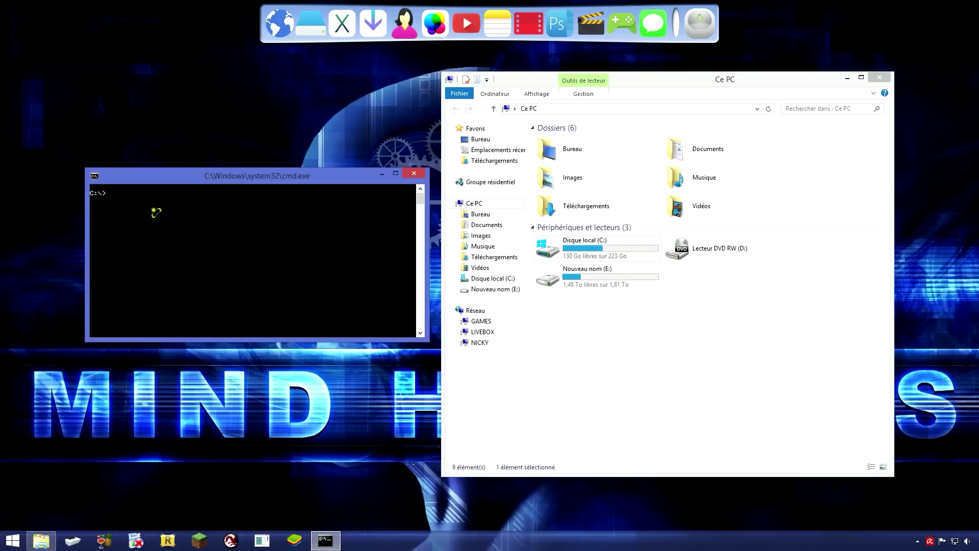
Map the folder C:\windows\fonts to the virtual drive G: with the subst command
{"action": "type", "text": "subst"}
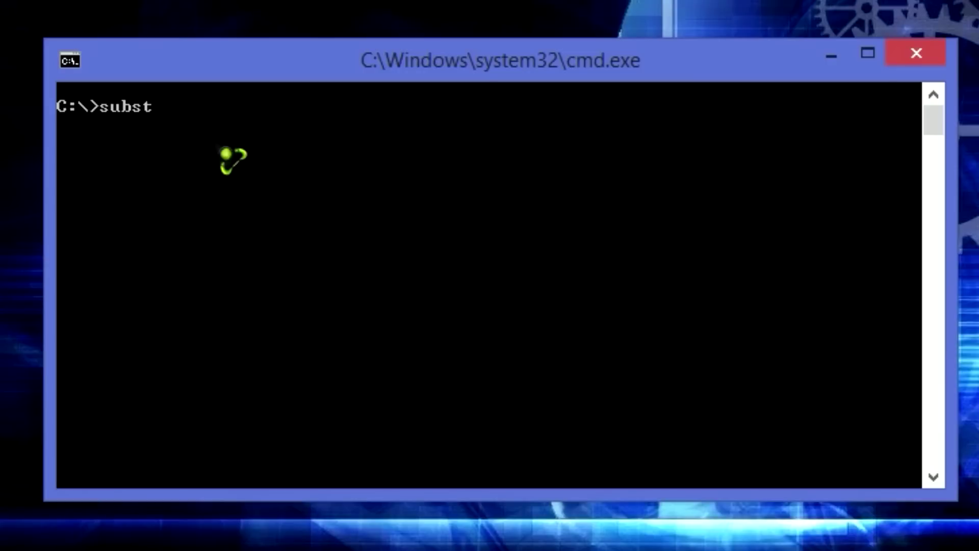
{"action": "type", "text": "G:"}
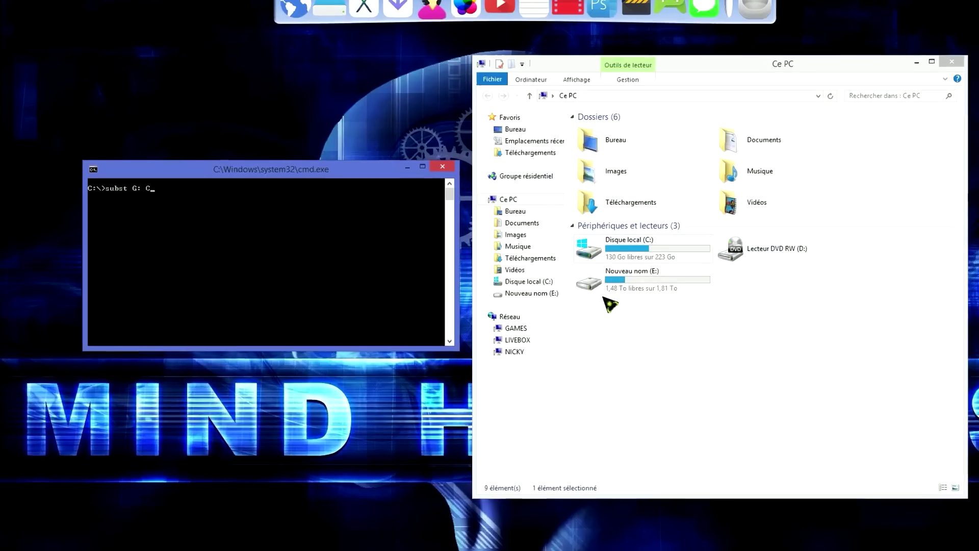
{"action": "type", "text": "C:"}
{"action": "type", "text": "\\windows\\fonts"}
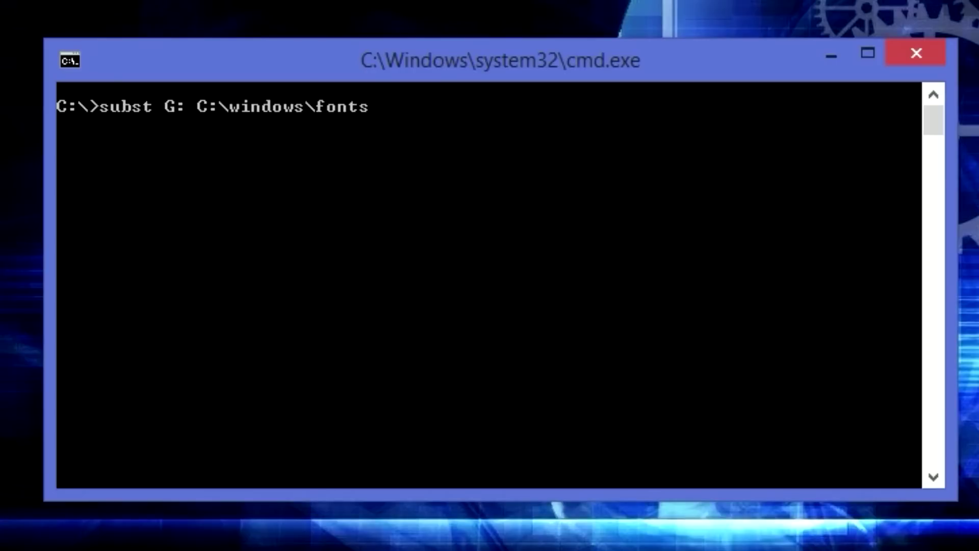
{"action": "key", "text": "Return"}
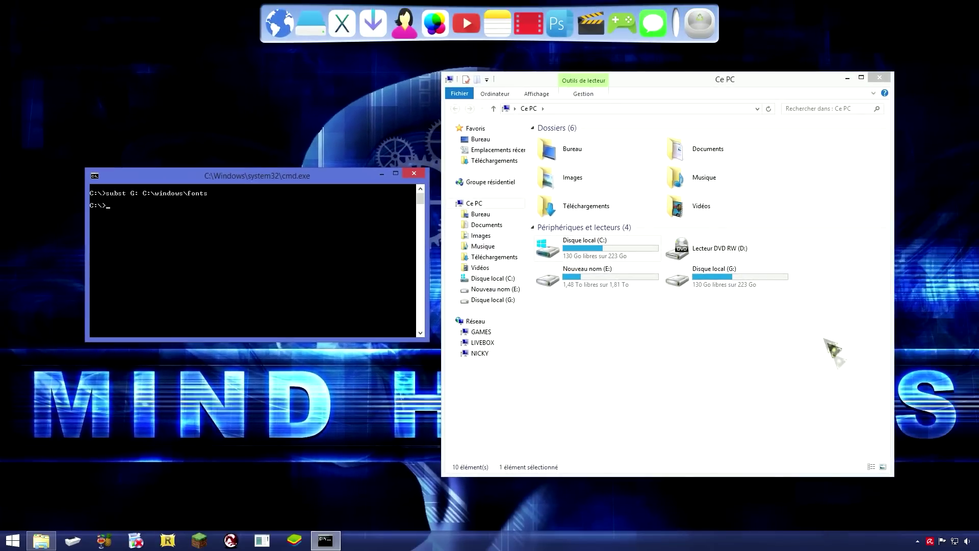
Open the virtual drive G:, look through its font files and return to the Ce PC overview
{"action": "left_click", "coordinate": [778, 285]}
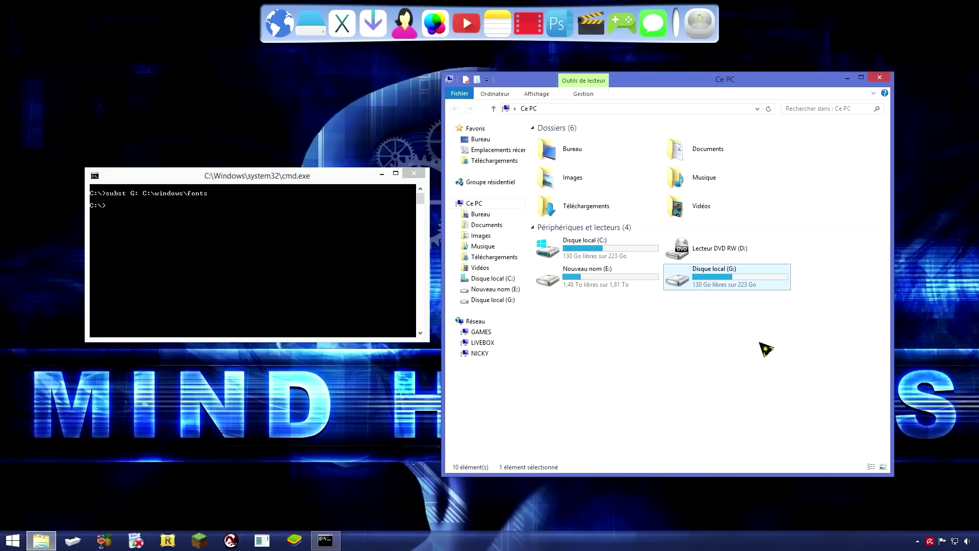
{"action": "double_click", "coordinate": [699, 278]}
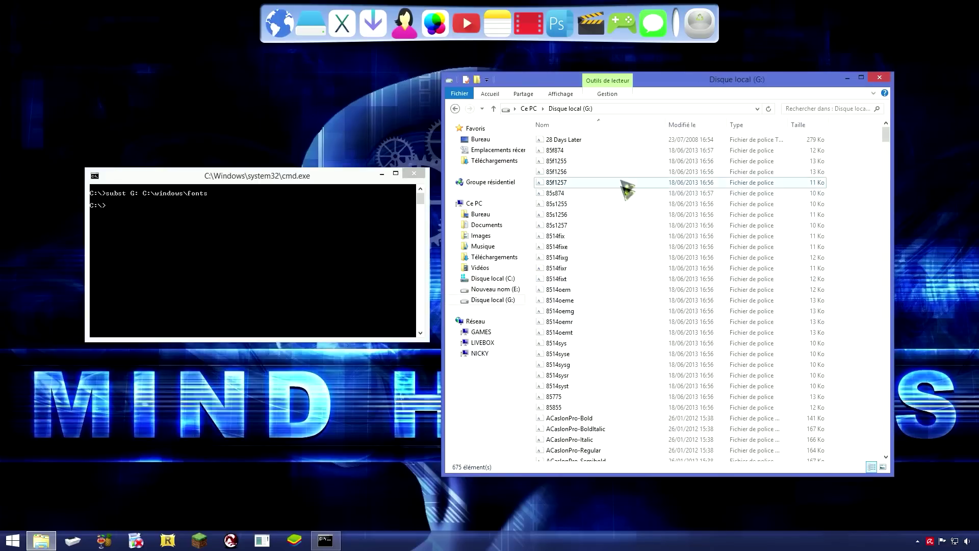
{"action": "scroll", "coordinate": [641, 407], "scroll_direction": "down", "scroll_amount": 6}
{"action": "scroll", "coordinate": [643, 406], "scroll_direction": "down", "scroll_amount": 6}
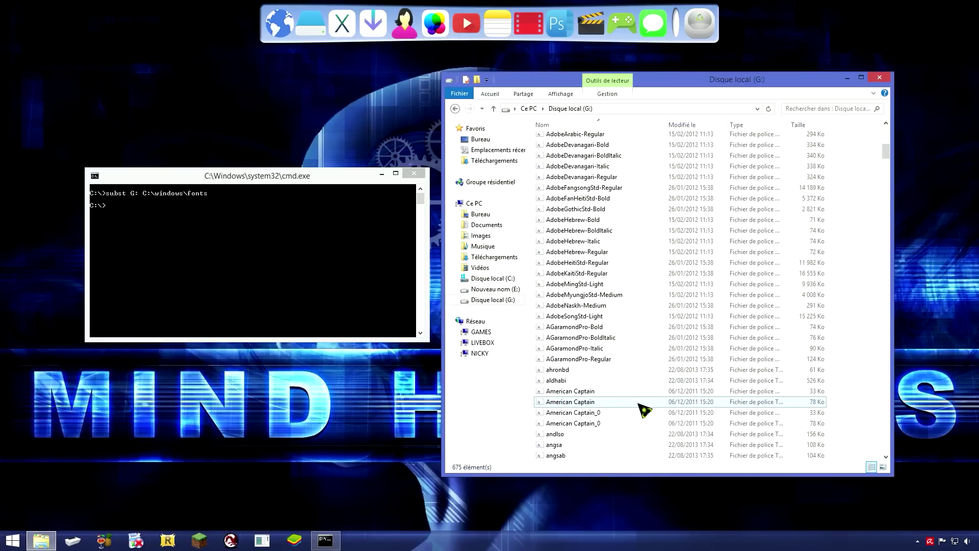
{"action": "scroll", "coordinate": [644, 406], "scroll_direction": "up", "scroll_amount": 12}
{"action": "key", "text": "alt+Left"}
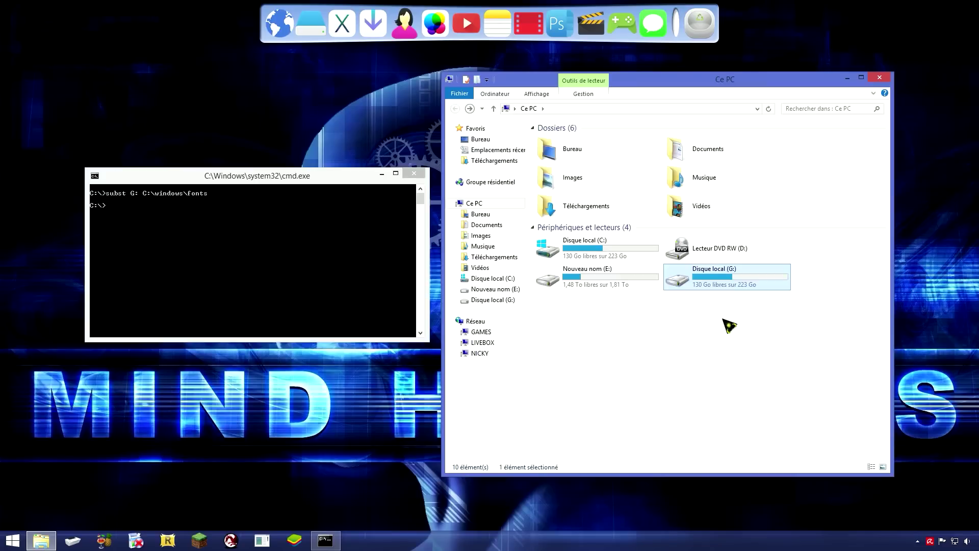
{"action": "left_click", "coordinate": [728, 347]}
Remove the virtual drive by running subst G: /D in the Command Prompt
{"action": "left_click", "coordinate": [284, 192]}
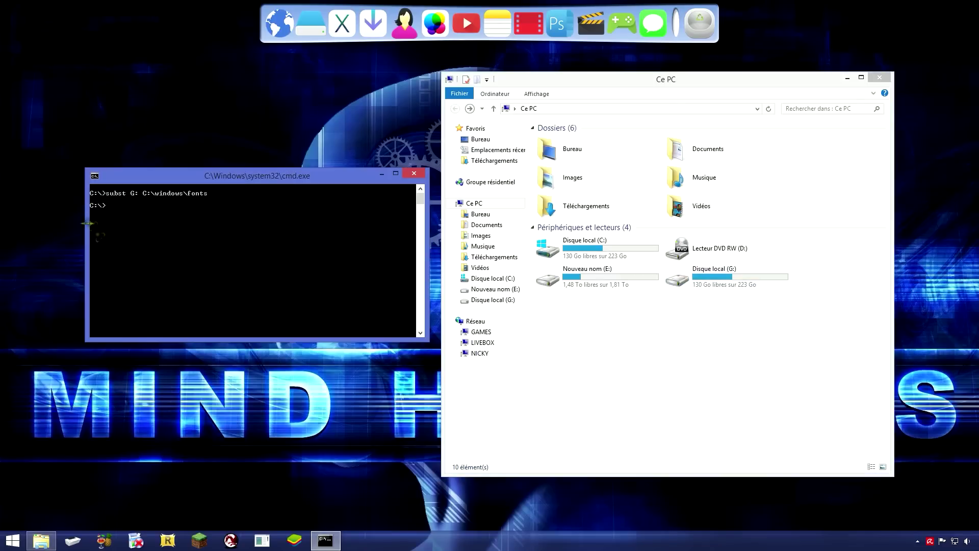
{"action": "type", "text": "subst "}
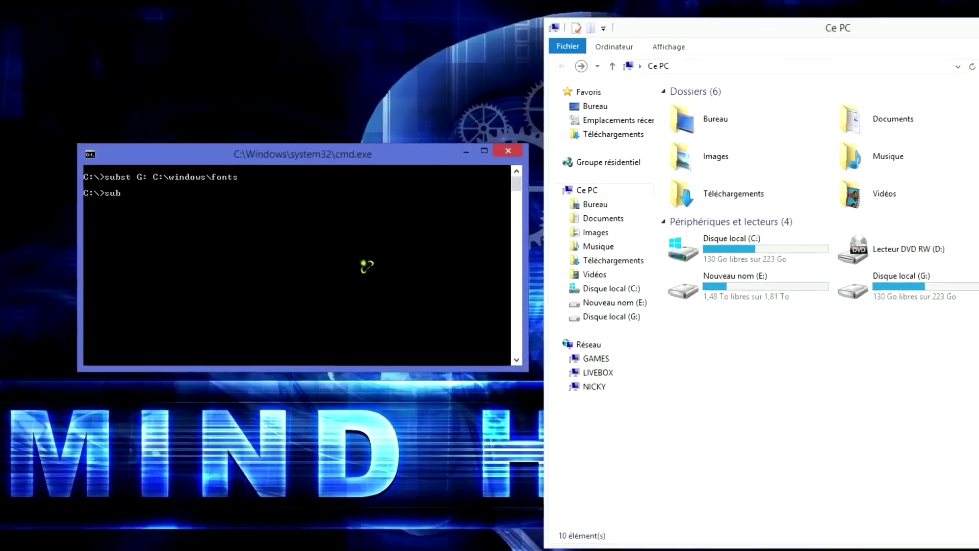
{"action": "type", "text": "G"}
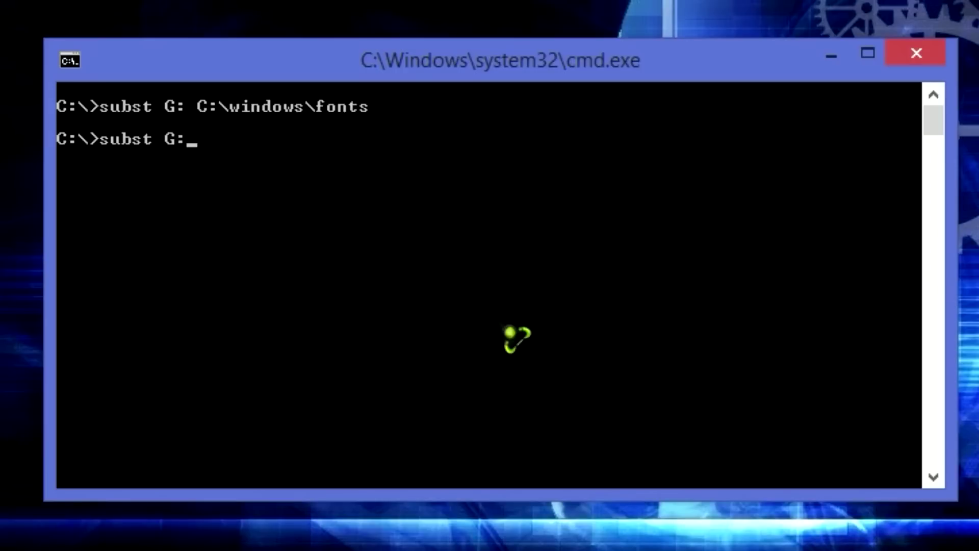
{"action": "type", "text": ": /D"}
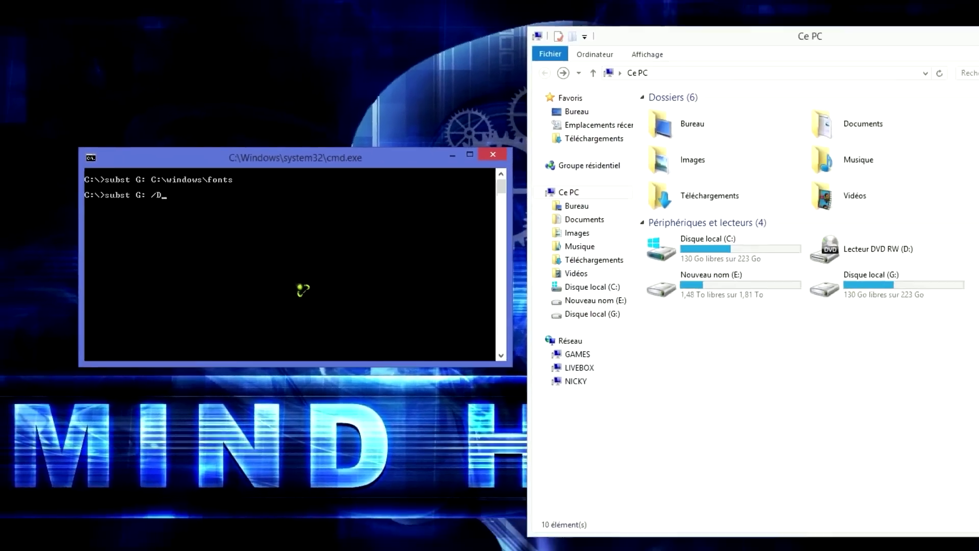
{"action": "key", "text": "Return"}
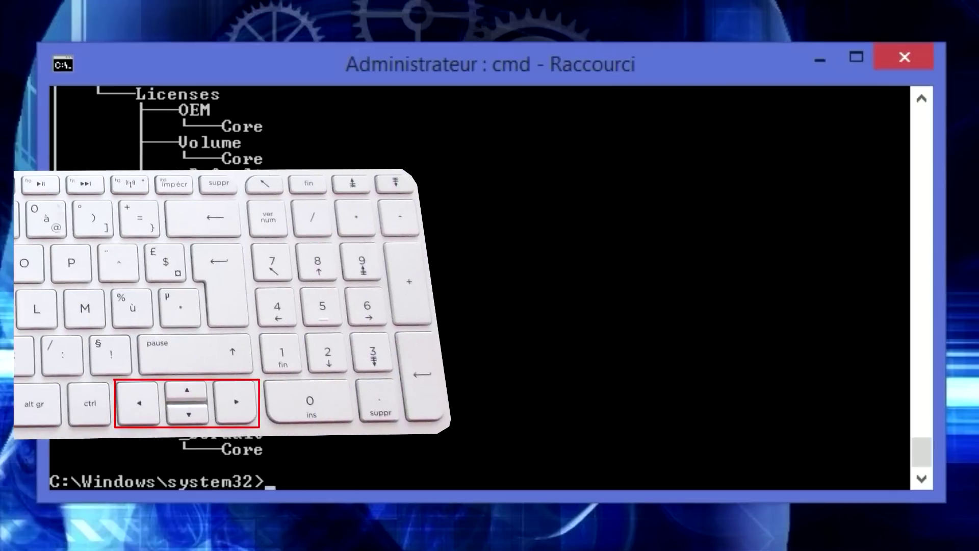
Clear the Command Prompt screen with cls and recall the previous command from the history
{"action": "type", "text": "cls"}
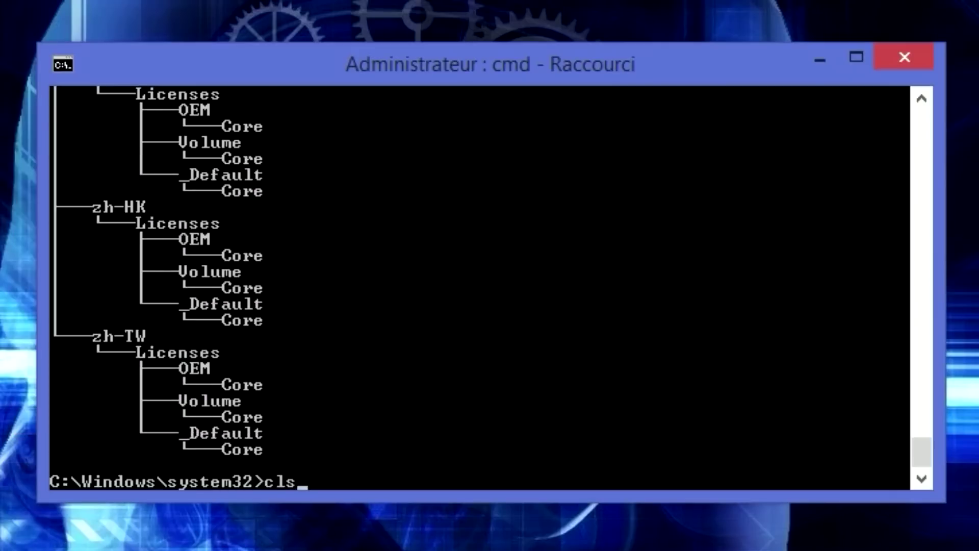
{"action": "key", "text": "Return"}
{"action": "type", "text": "cls"}
{"action": "key", "text": "Up"}
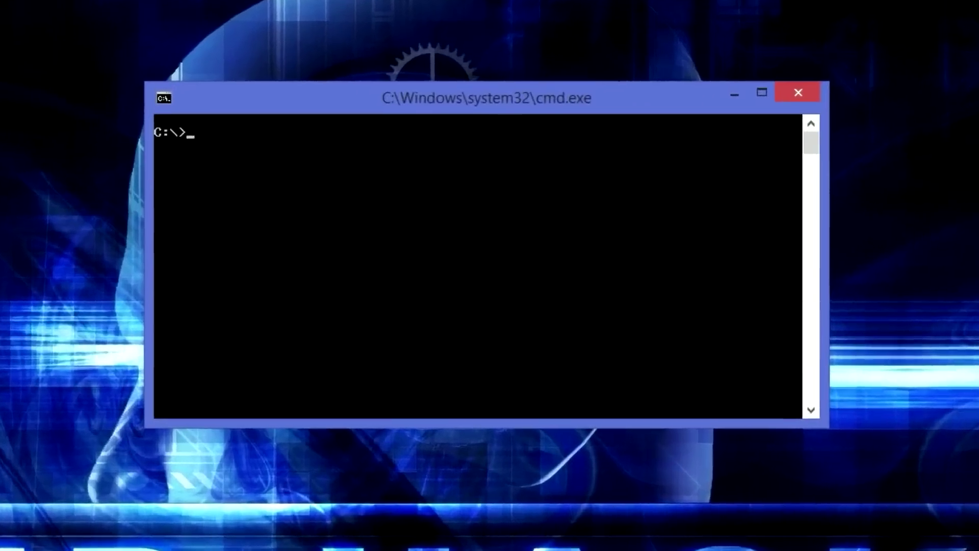
Enter the path C:/windows/ at the prompt and cycle forward through its completed file and folder names
{"action": "type", "text": "C:/windows"}
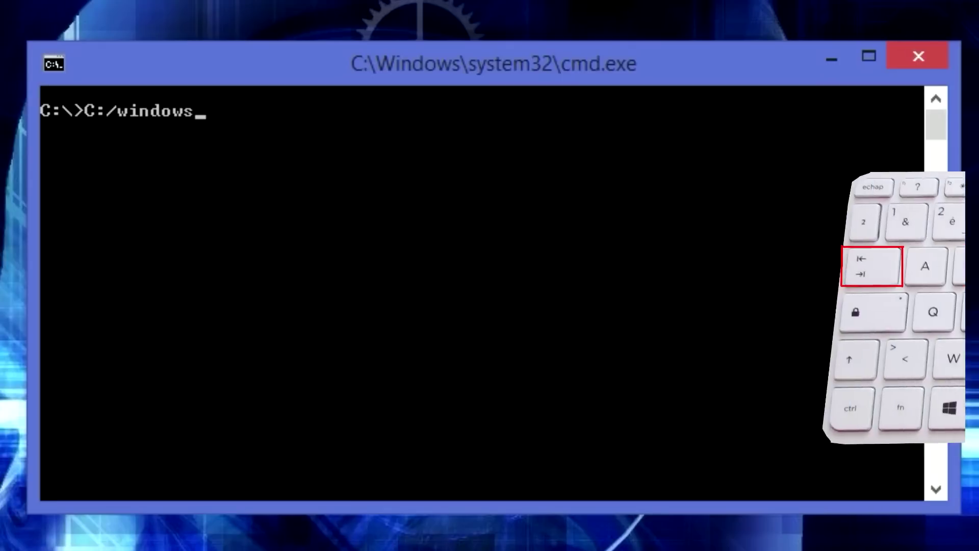
{"action": "type", "text": "/"}
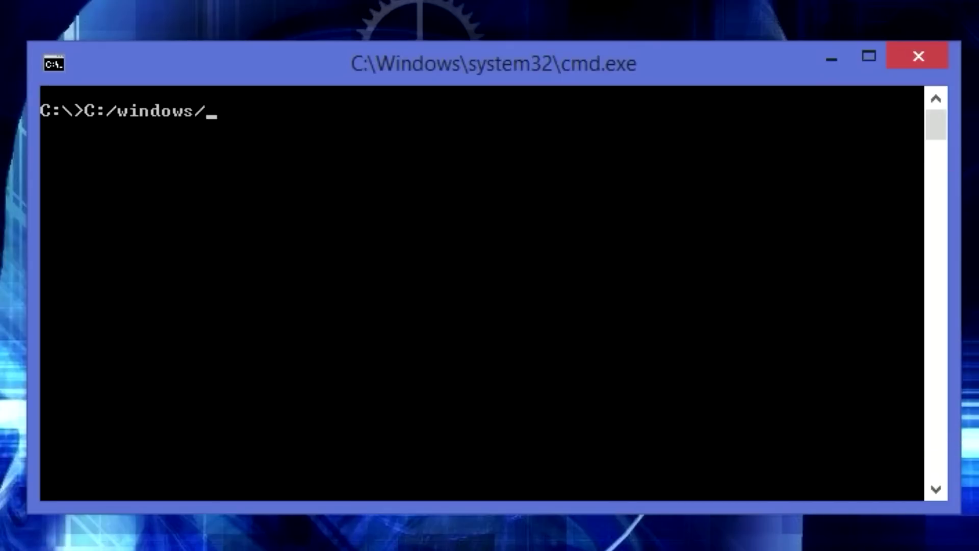
{"action": "key", "text": "Tab"}
{"action": "key", "text": "Tab"}
{"action": "key", "text": "Tab"}
{"action": "key", "text": "Tab"}
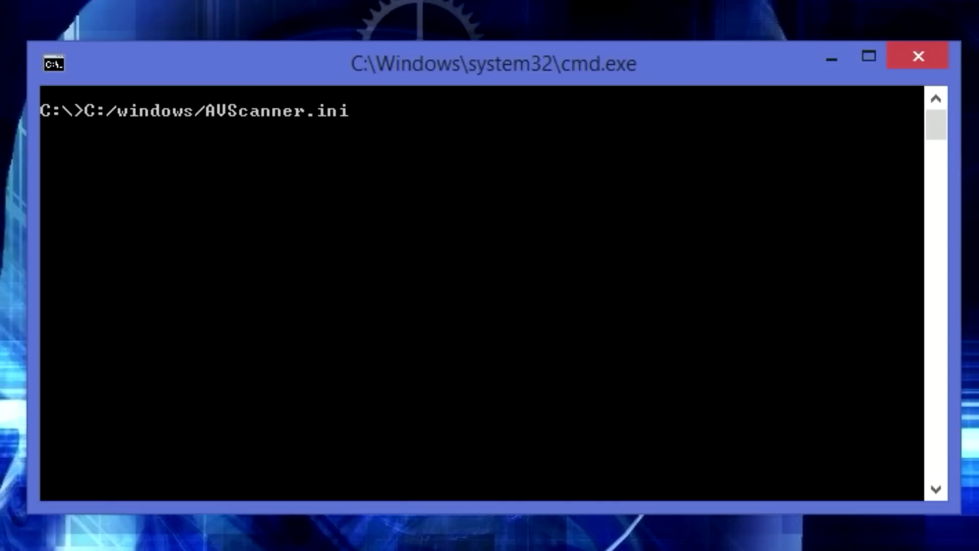
{"action": "key", "text": "Tab"}
{"action": "key", "text": "Tab"}
{"action": "key", "text": "Tab"}
{"action": "key", "text": "Tab"}
{"action": "key", "text": "Tab"}
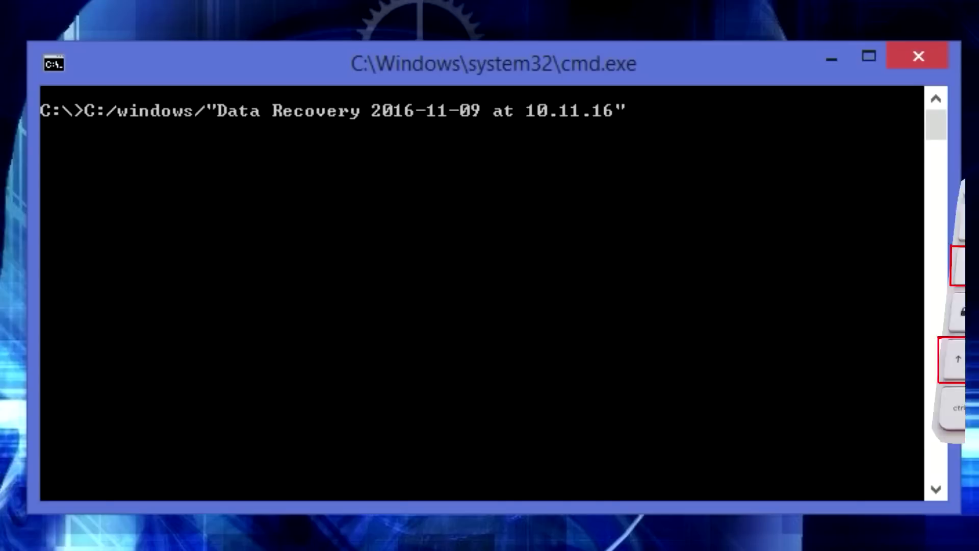
{"action": "key", "text": "Tab"}
{"action": "key", "text": "Tab"}
{"action": "key", "text": "Tab"}
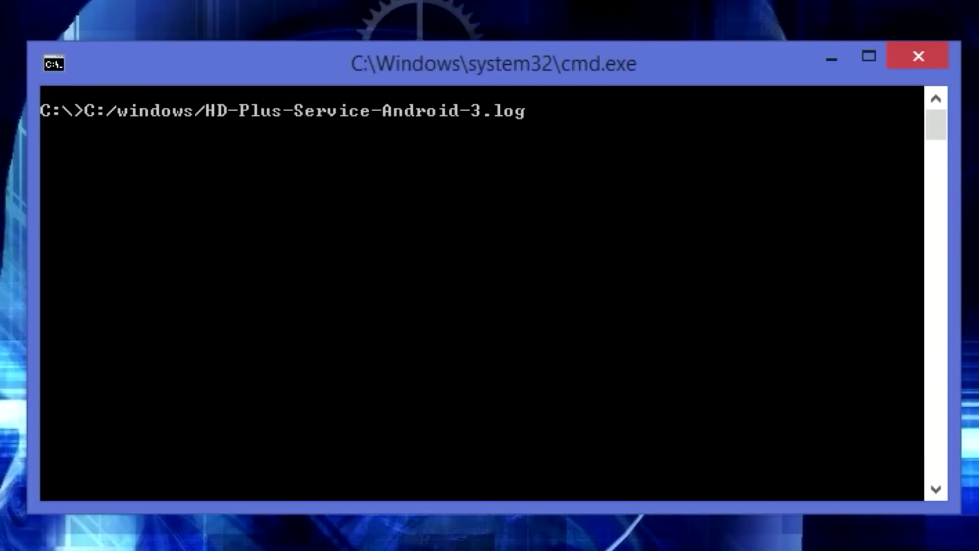
Cycle backward through the completed names for the C:/windows/ path
{"action": "key", "text": "shift+Tab"}
{"action": "key", "text": "shift+Tab"}
{"action": "key", "text": "shift+Tab"}
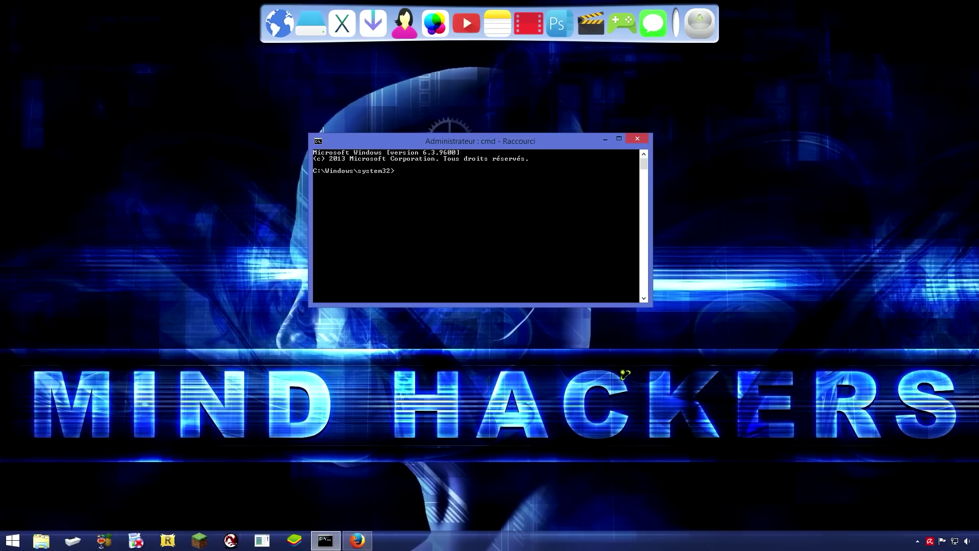
Show the Yahoo page in Firefox briefly, return to the Command Prompt and run nslookup yahoo.com
{"action": "left_click", "coordinate": [357, 541]}
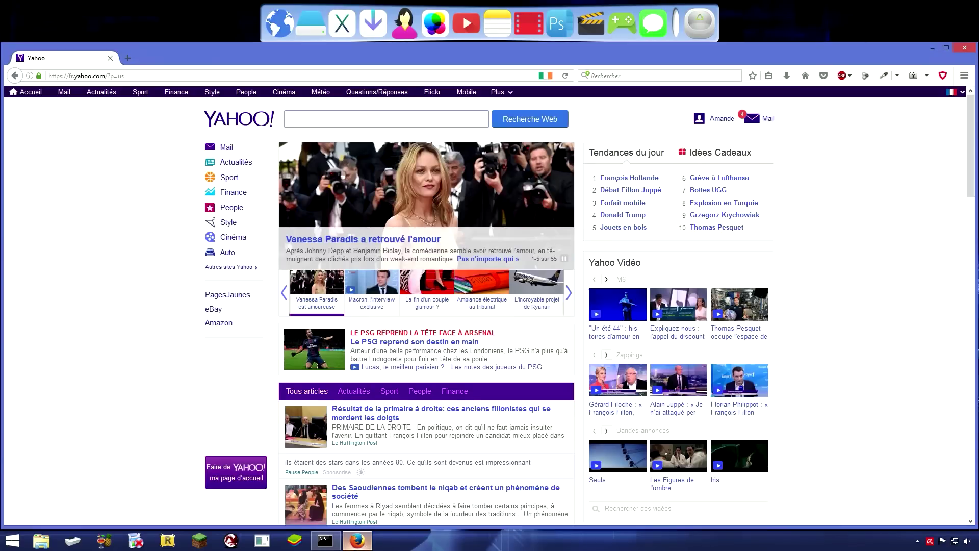
{"action": "left_click", "coordinate": [357, 540]}
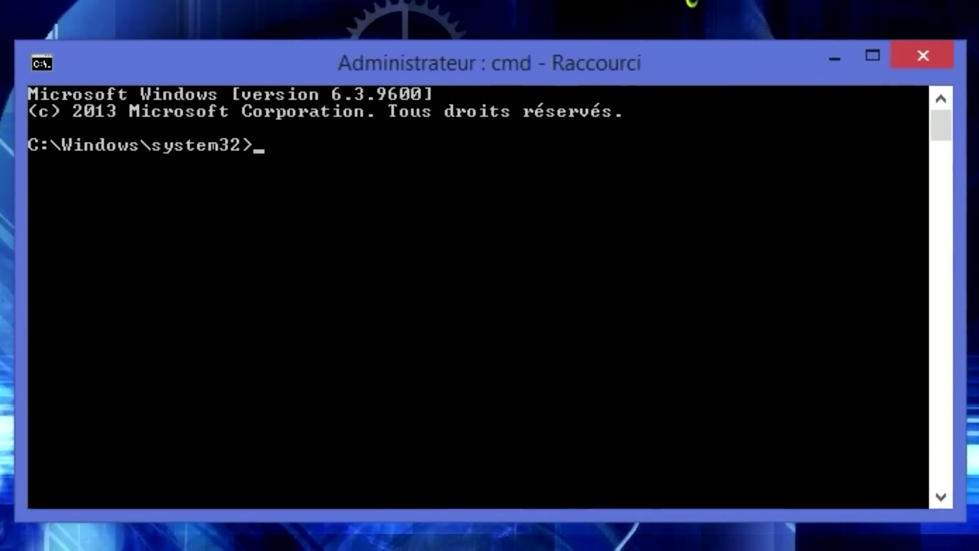
{"action": "type", "text": "nslookup yahoo"}
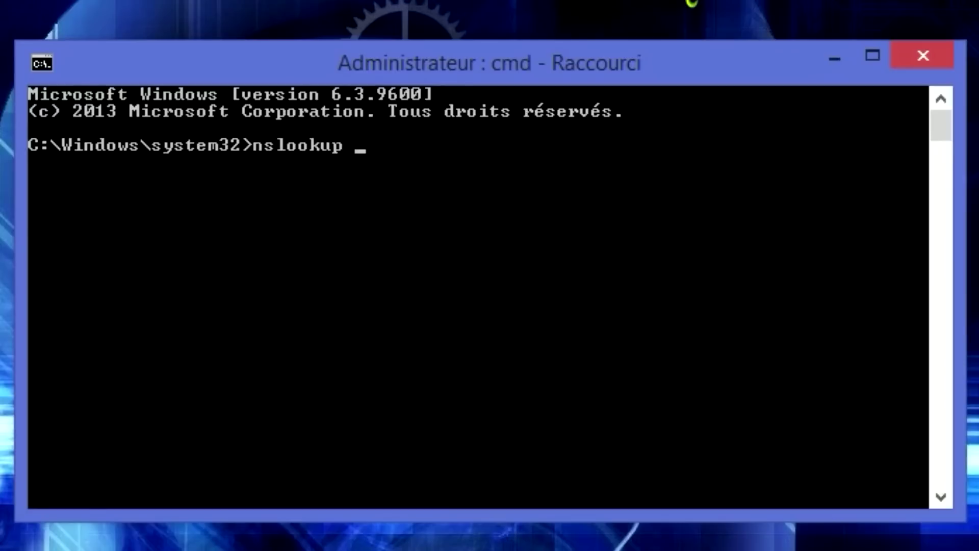
{"action": "type", "text": ".com"}
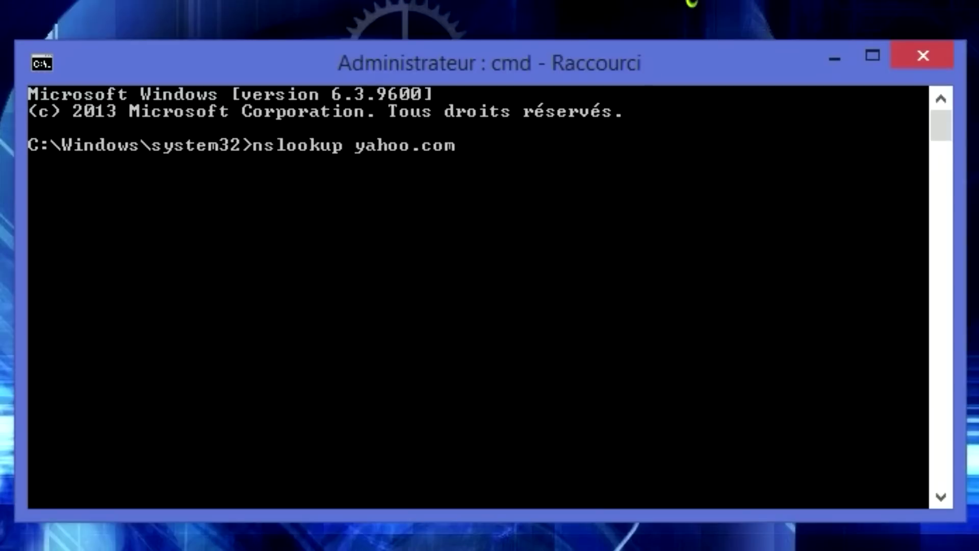
{"action": "key", "text": "Return"}
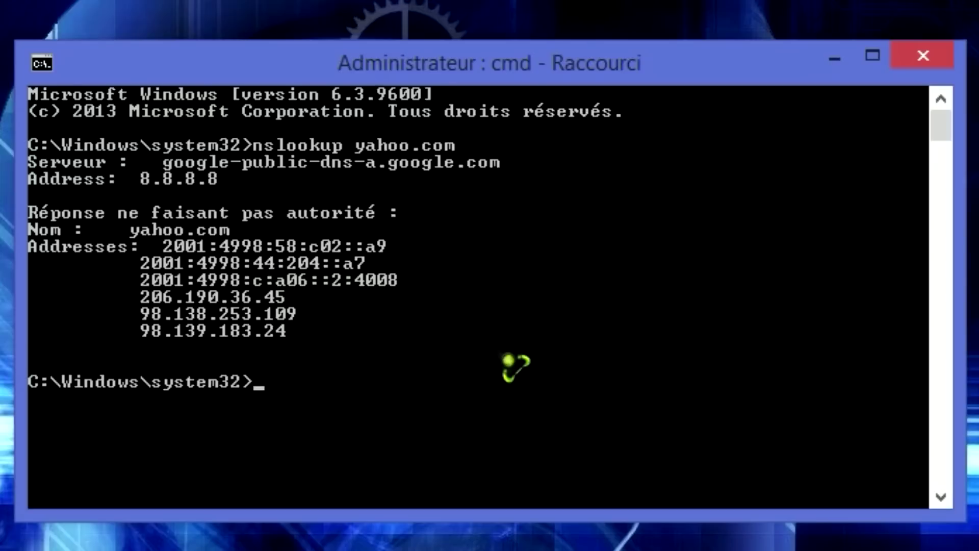
Ping yahoo.com from the Command Prompt and point out the IP addresses in the output
{"action": "type", "text": "ping yahoo.com"}
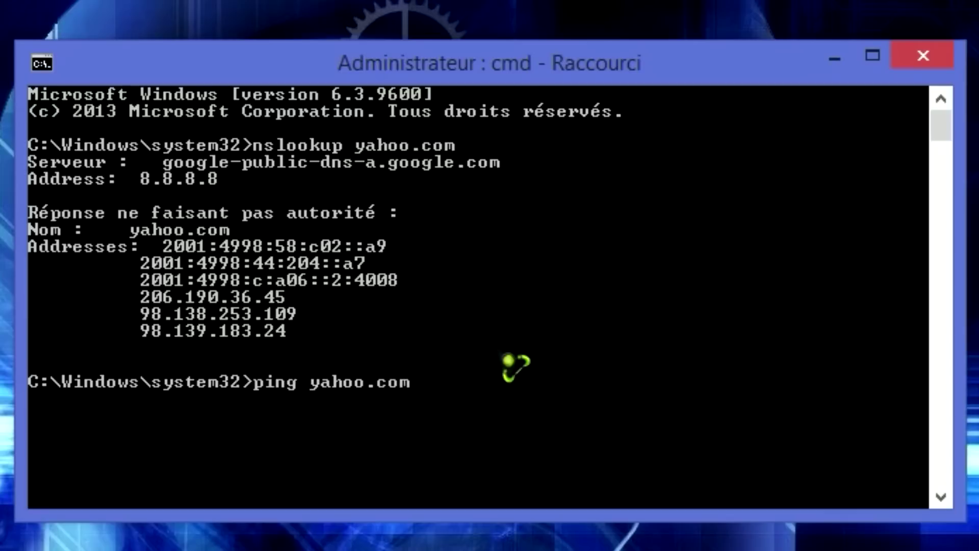
{"action": "key", "text": "Return"}
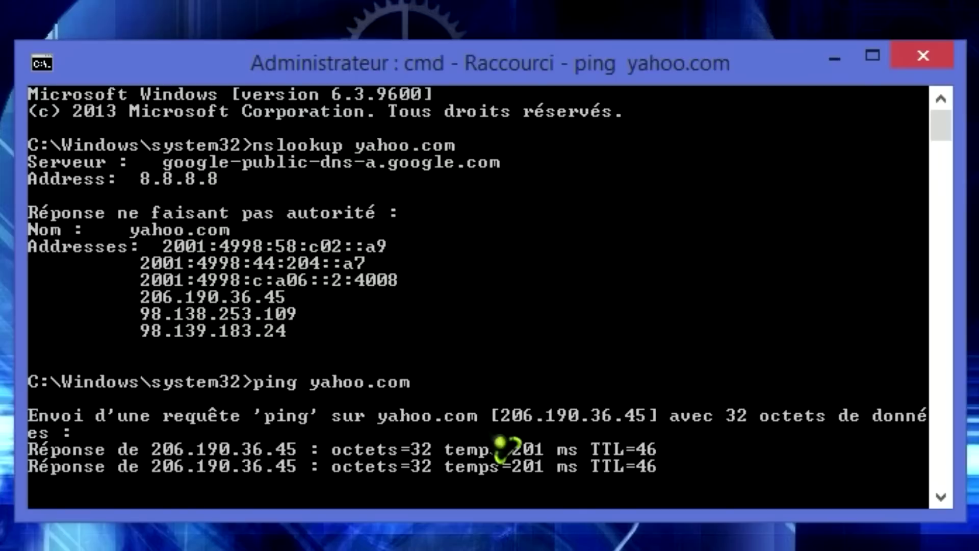
{"action": "left_click_drag", "start_coordinate": [492, 298], "coordinate": [666, 310]}
{"action": "left_click_drag", "start_coordinate": [142, 178], "coordinate": [288, 182]}
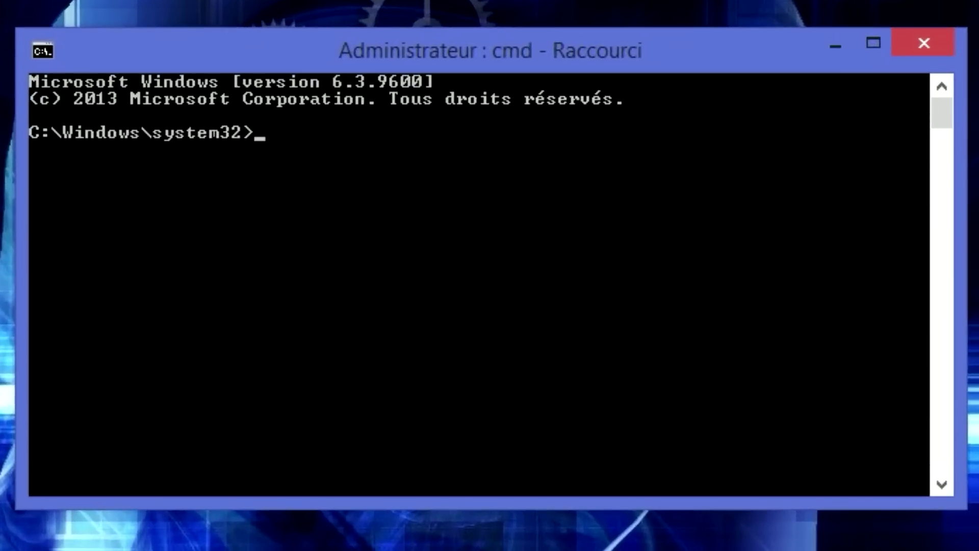
Run net view in the administrator Command Prompt to list the computers on the network
{"action": "type", "text": "net view"}
{"action": "key", "text": "Return"}
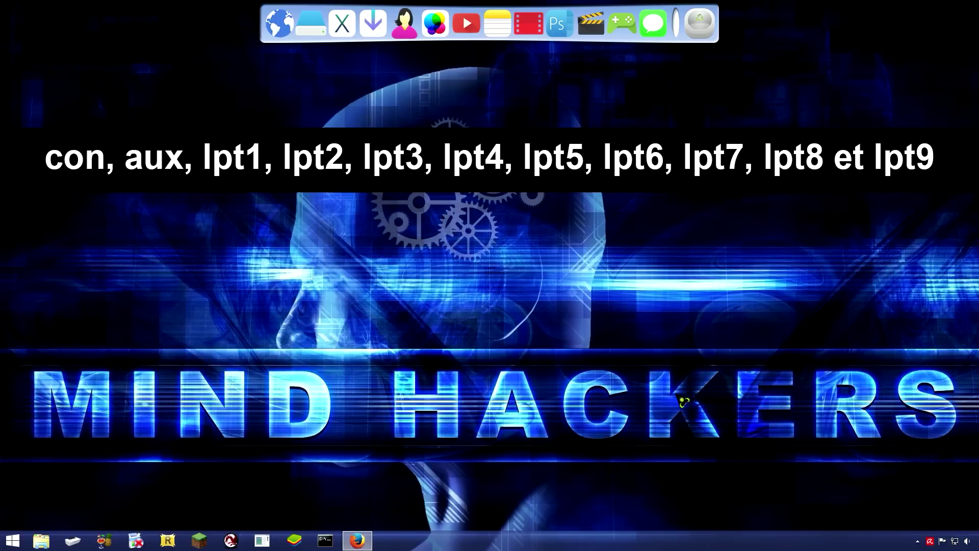
Open a command window on drive E: from the Ce PC window, close Ce PC and center the command window on the desktop
{"action": "left_click", "coordinate": [306, 28]}
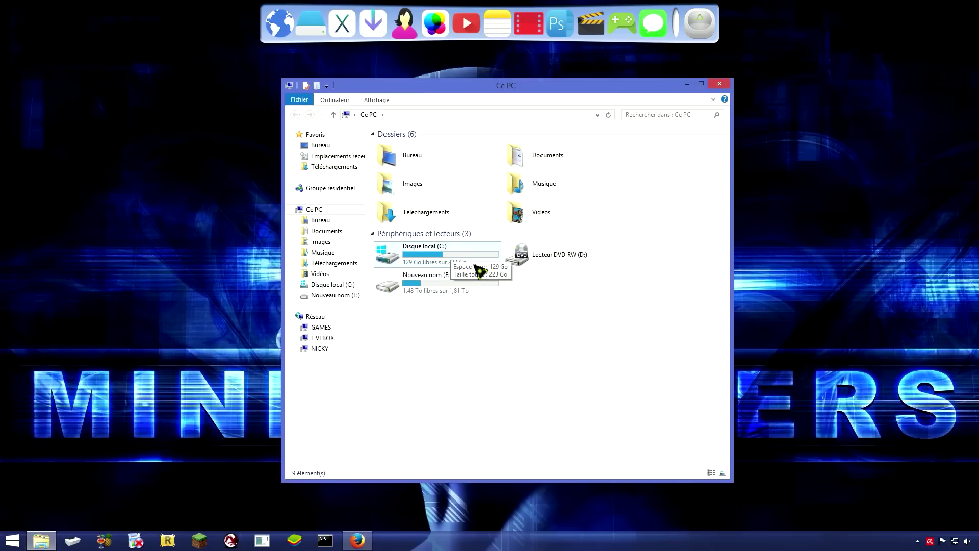
{"action": "right_click", "coordinate": [414, 286]}
{"action": "left_click", "coordinate": [482, 326]}
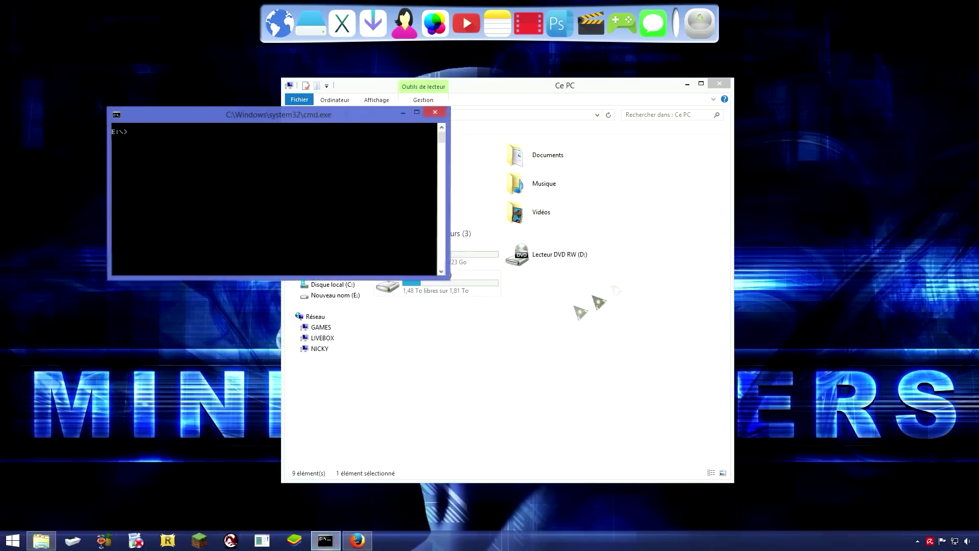
{"action": "left_click", "coordinate": [727, 85]}
{"action": "left_click_drag", "start_coordinate": [341, 115], "coordinate": [535, 141]}
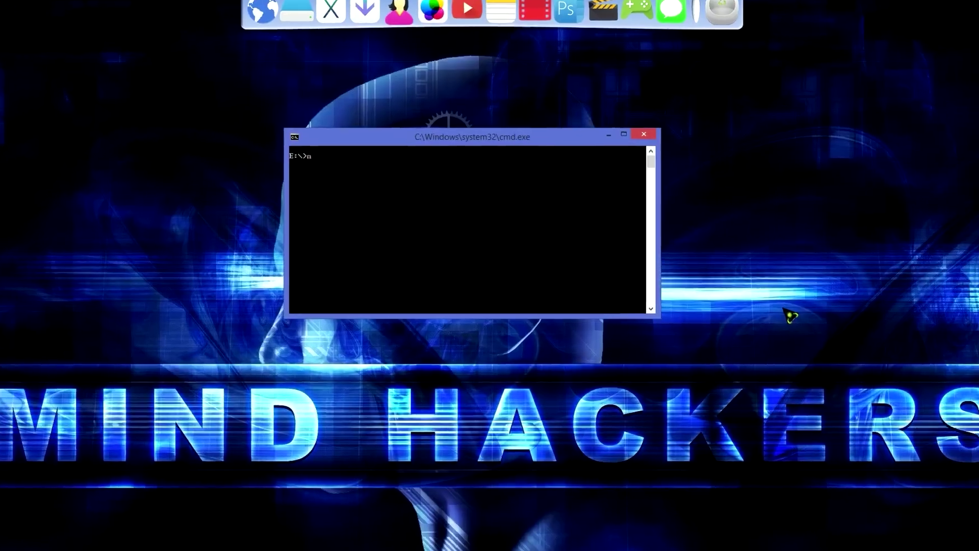
Create a folder with the reserved name lpt1 on drive E: by running md lpt1\
{"action": "type", "text": "md "}
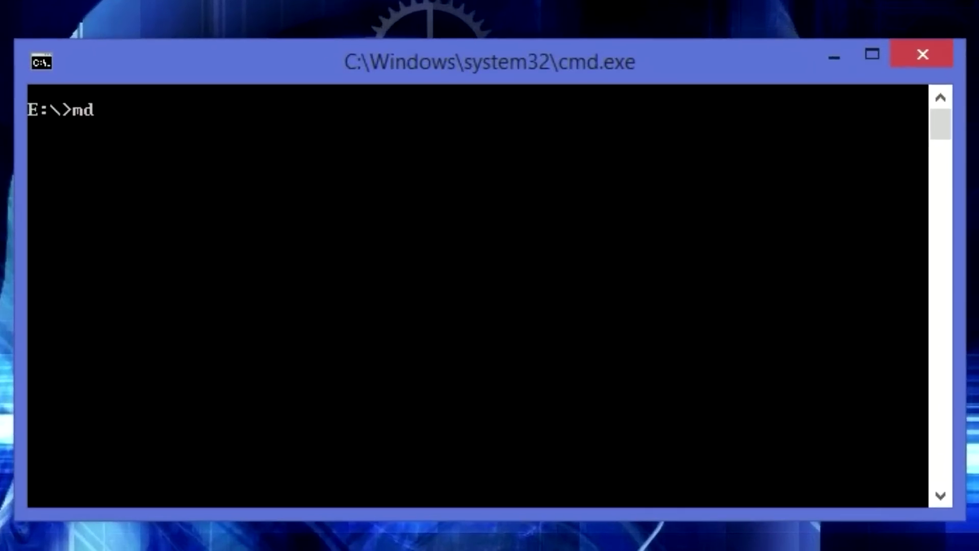
{"action": "type", "text": "lpt1\\"}
{"action": "key", "text": "Return"}
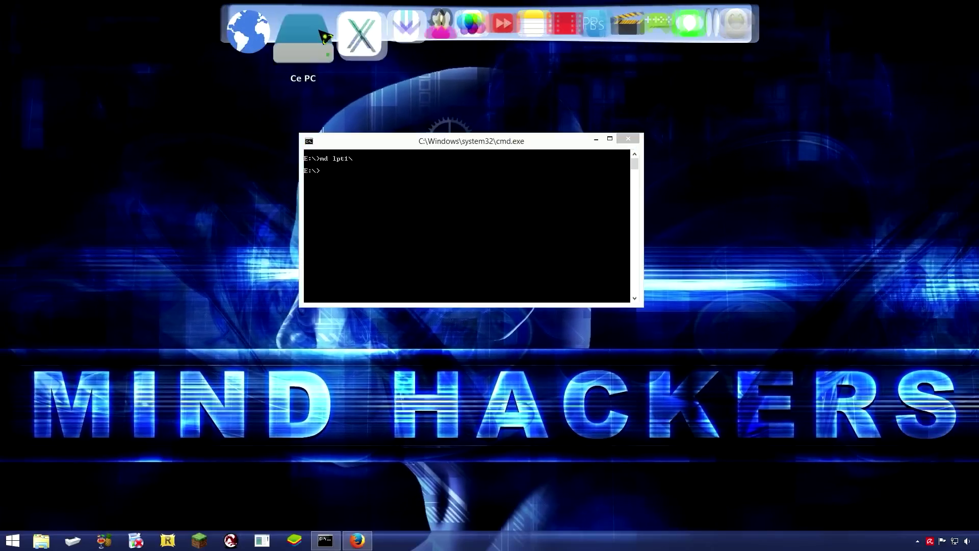
Try to delete the lpt1 folder from drive E: in File Explorer, retry twice, then cancel and minimize the window
{"action": "left_click", "coordinate": [324, 36]}
{"action": "double_click", "coordinate": [433, 284]}
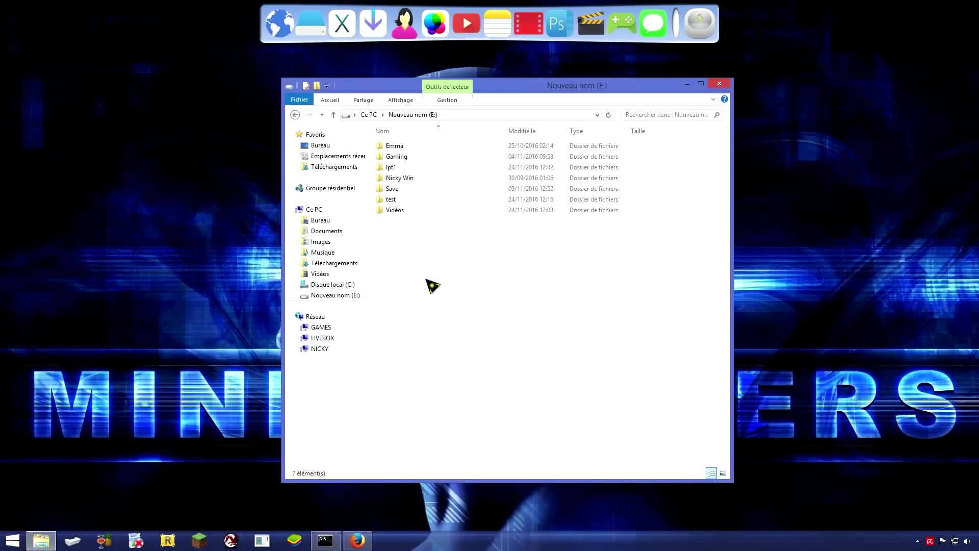
{"action": "right_click", "coordinate": [395, 168]}
{"action": "left_click", "coordinate": [437, 344]}
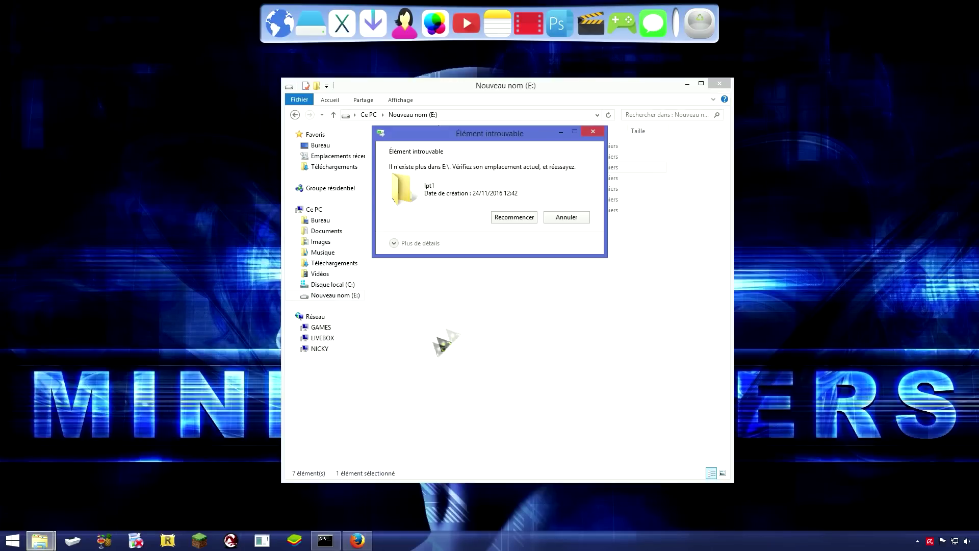
{"action": "left_click", "coordinate": [511, 218]}
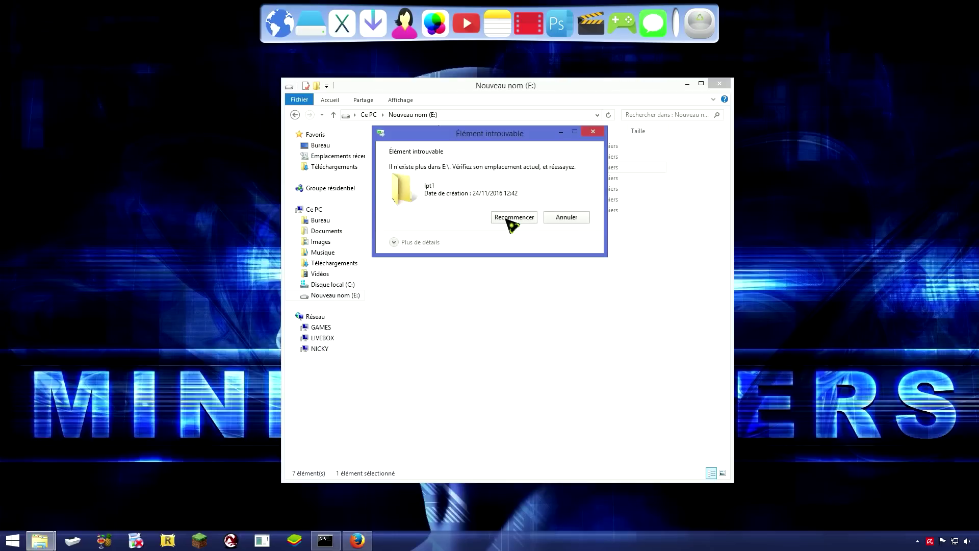
{"action": "left_click", "coordinate": [512, 218]}
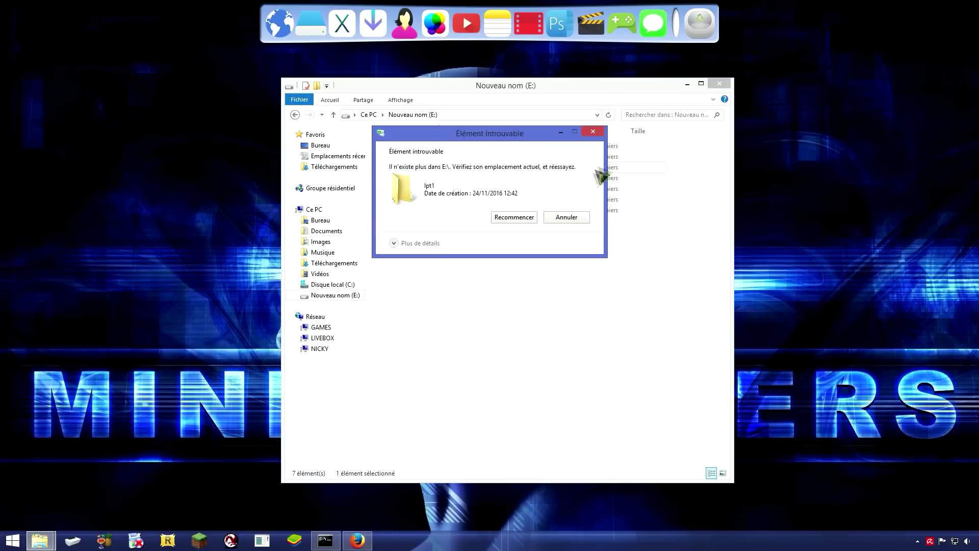
{"action": "left_click", "coordinate": [551, 217]}
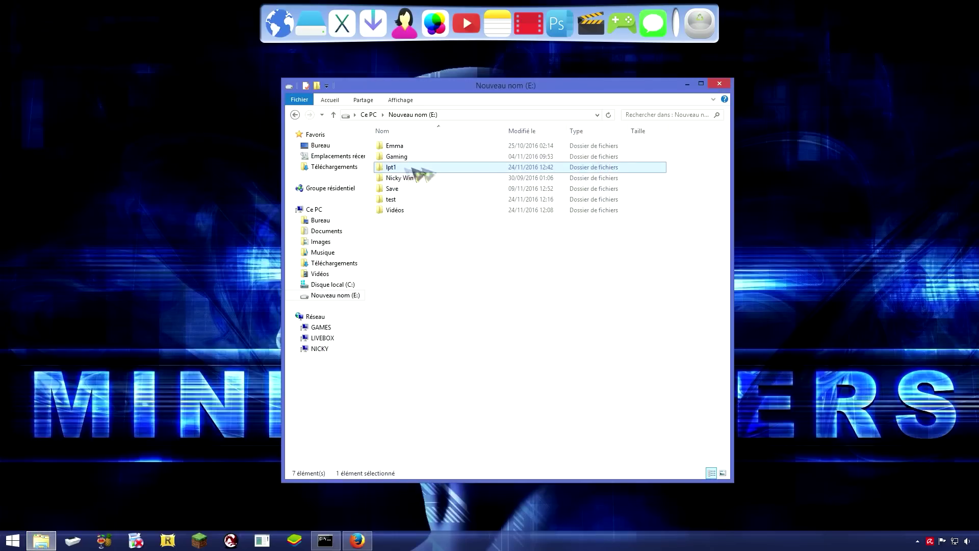
{"action": "left_click", "coordinate": [687, 84]}
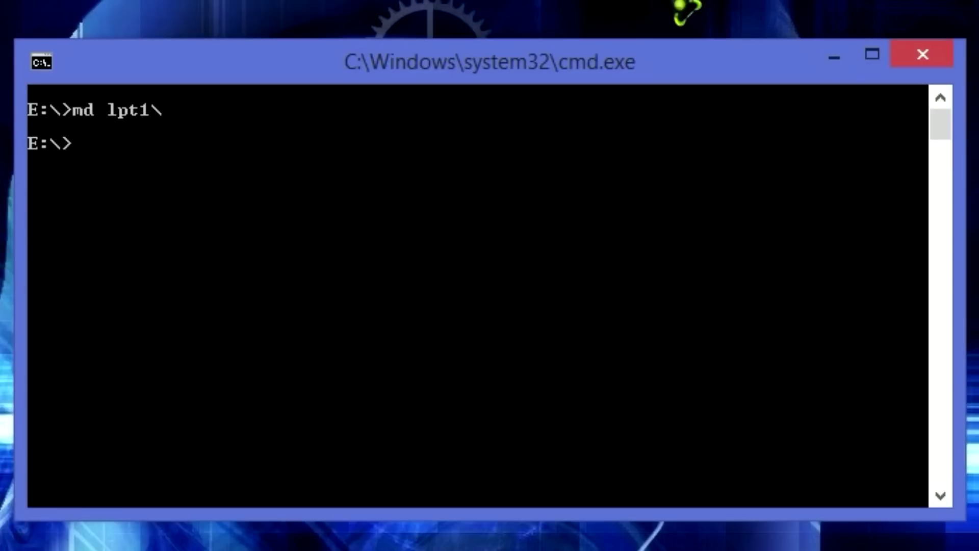
Remove the lpt1 folder from drive E: by running rd lpt1\ in the command window
{"action": "type", "text": "rd lpt1"}
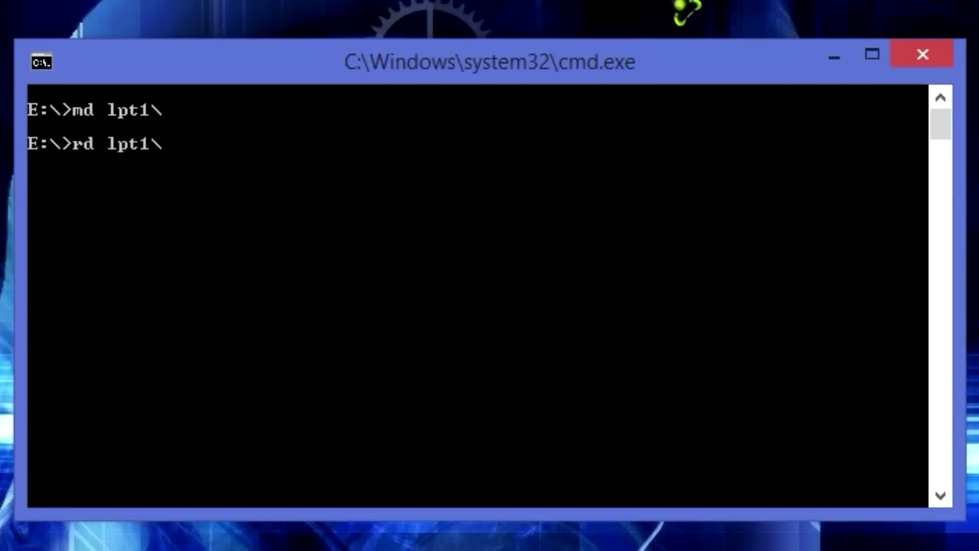
{"action": "type", "text": "\\"}
{"action": "key", "text": "Return"}
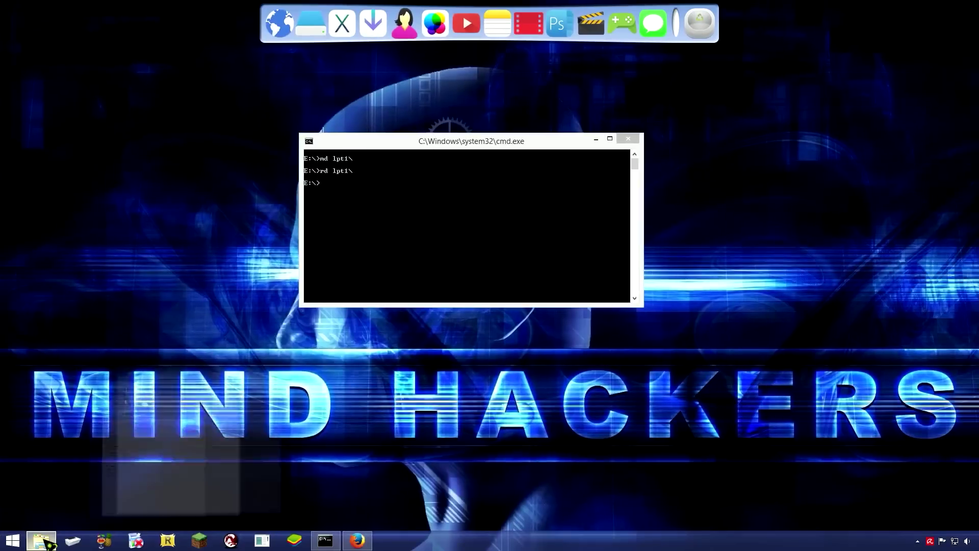
Check the folder list of drive E: in File Explorer, then close both the Explorer and command windows
{"action": "left_click", "coordinate": [42, 541]}
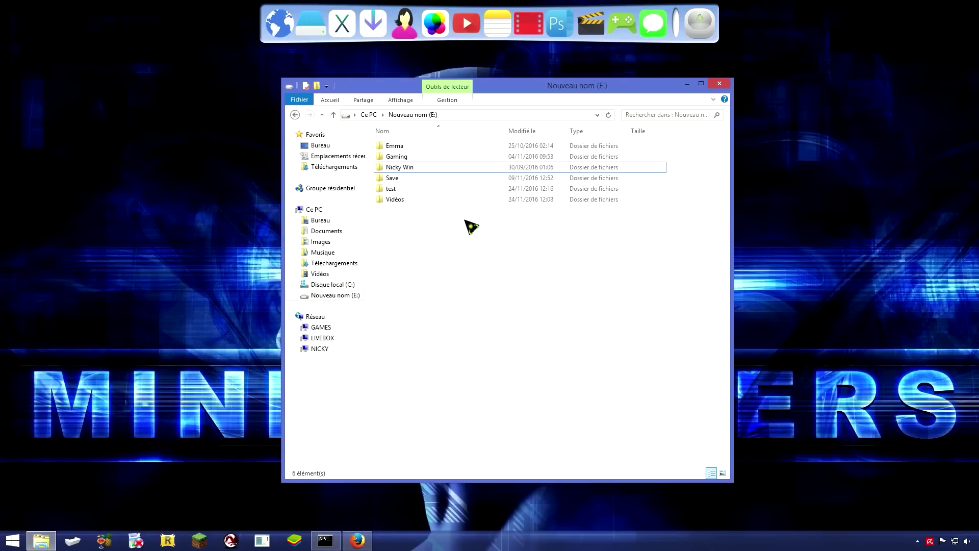
{"action": "left_click", "coordinate": [719, 84]}
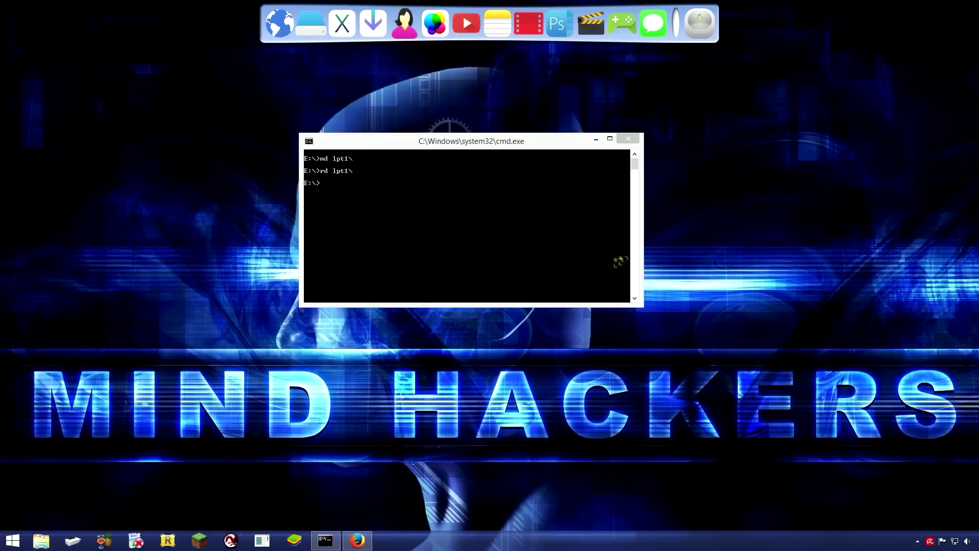
{"action": "left_click", "coordinate": [625, 142]}
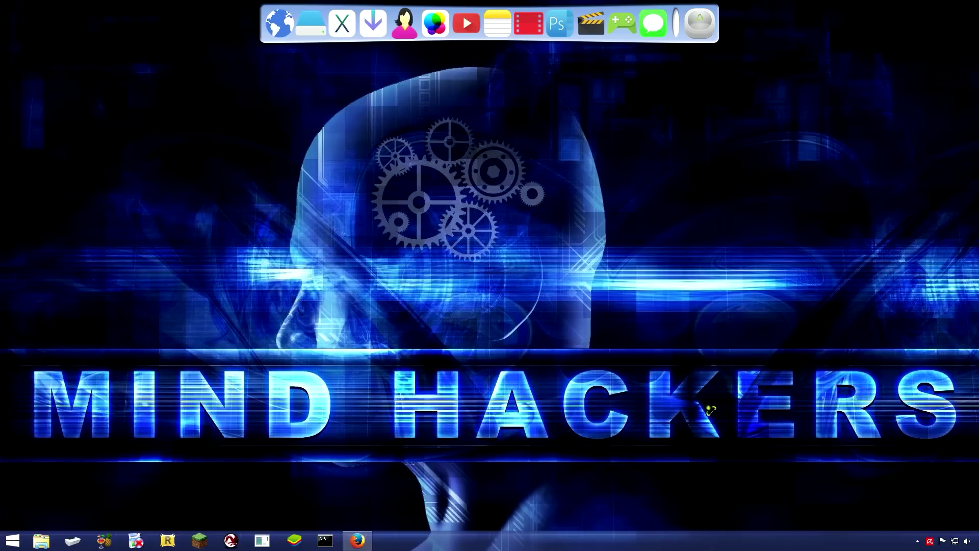